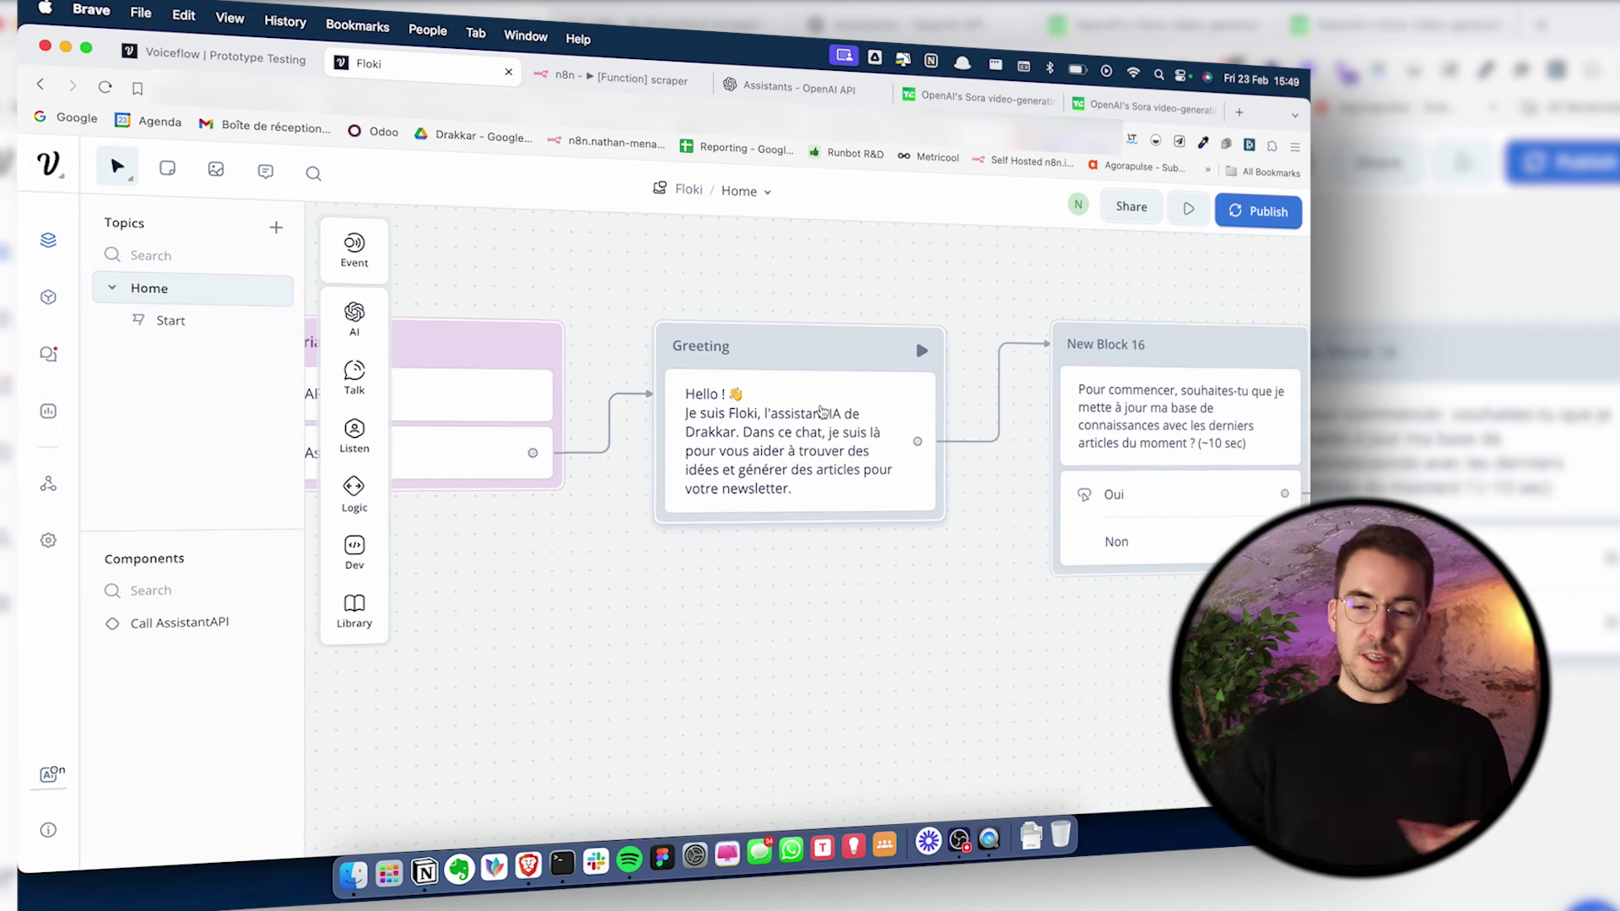
Replace the Greeting block's message with "Wesh !" followed by a blue cap emoji found by searching for "hat"
{"action": "left_click", "coordinate": [922, 352]}
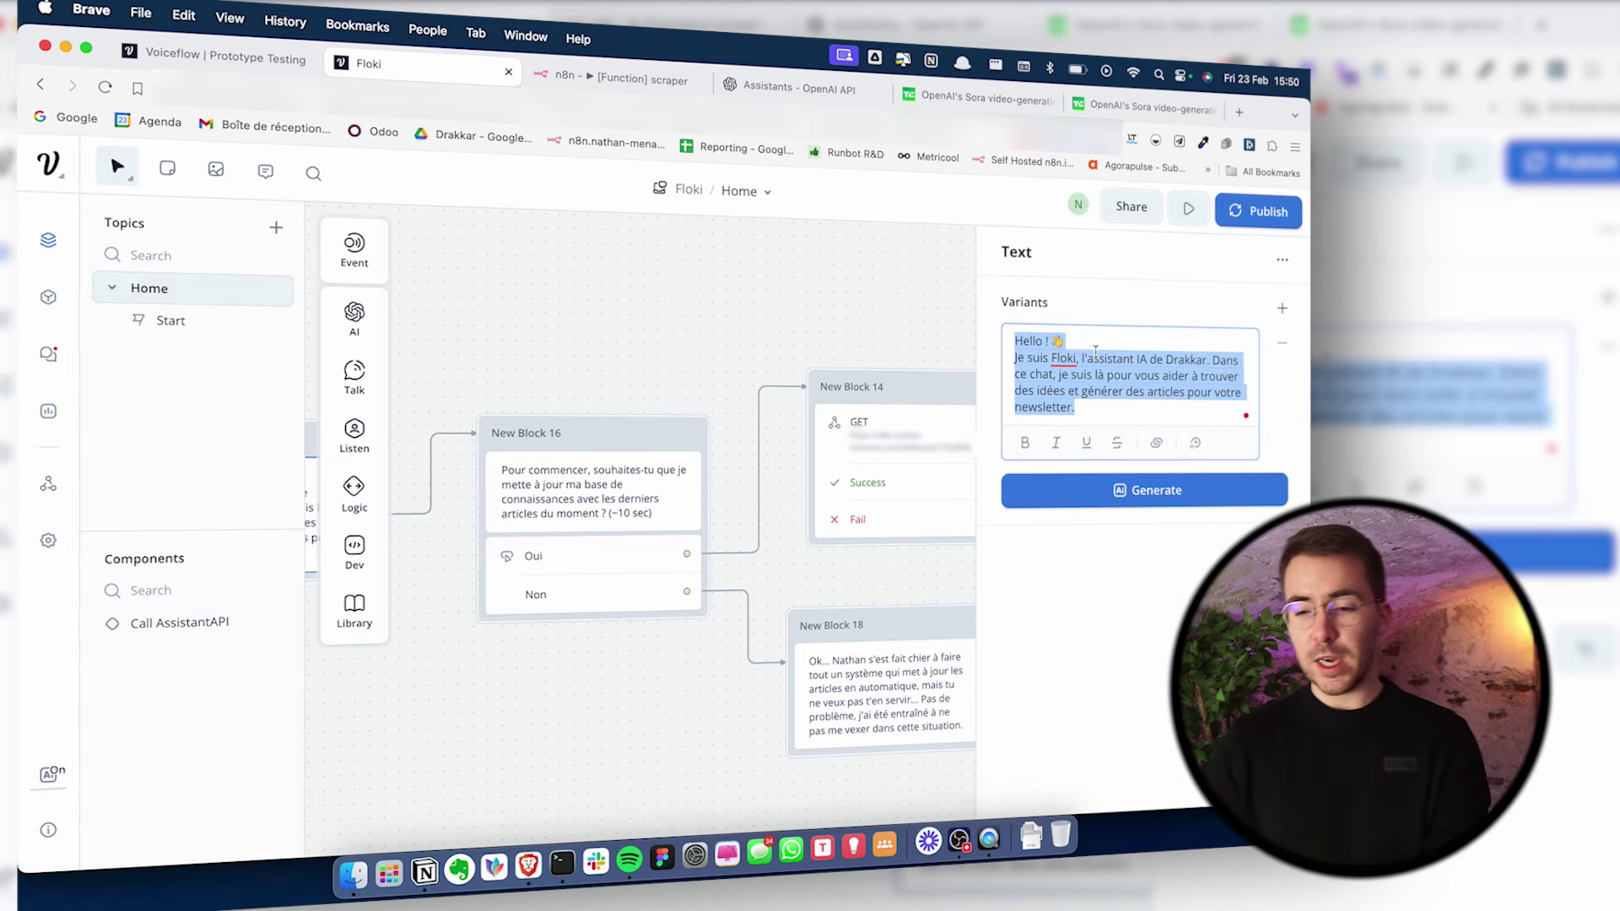
{"action": "type", "text": "Wesh !"}
{"action": "key", "text": "ctrl+super+space"}
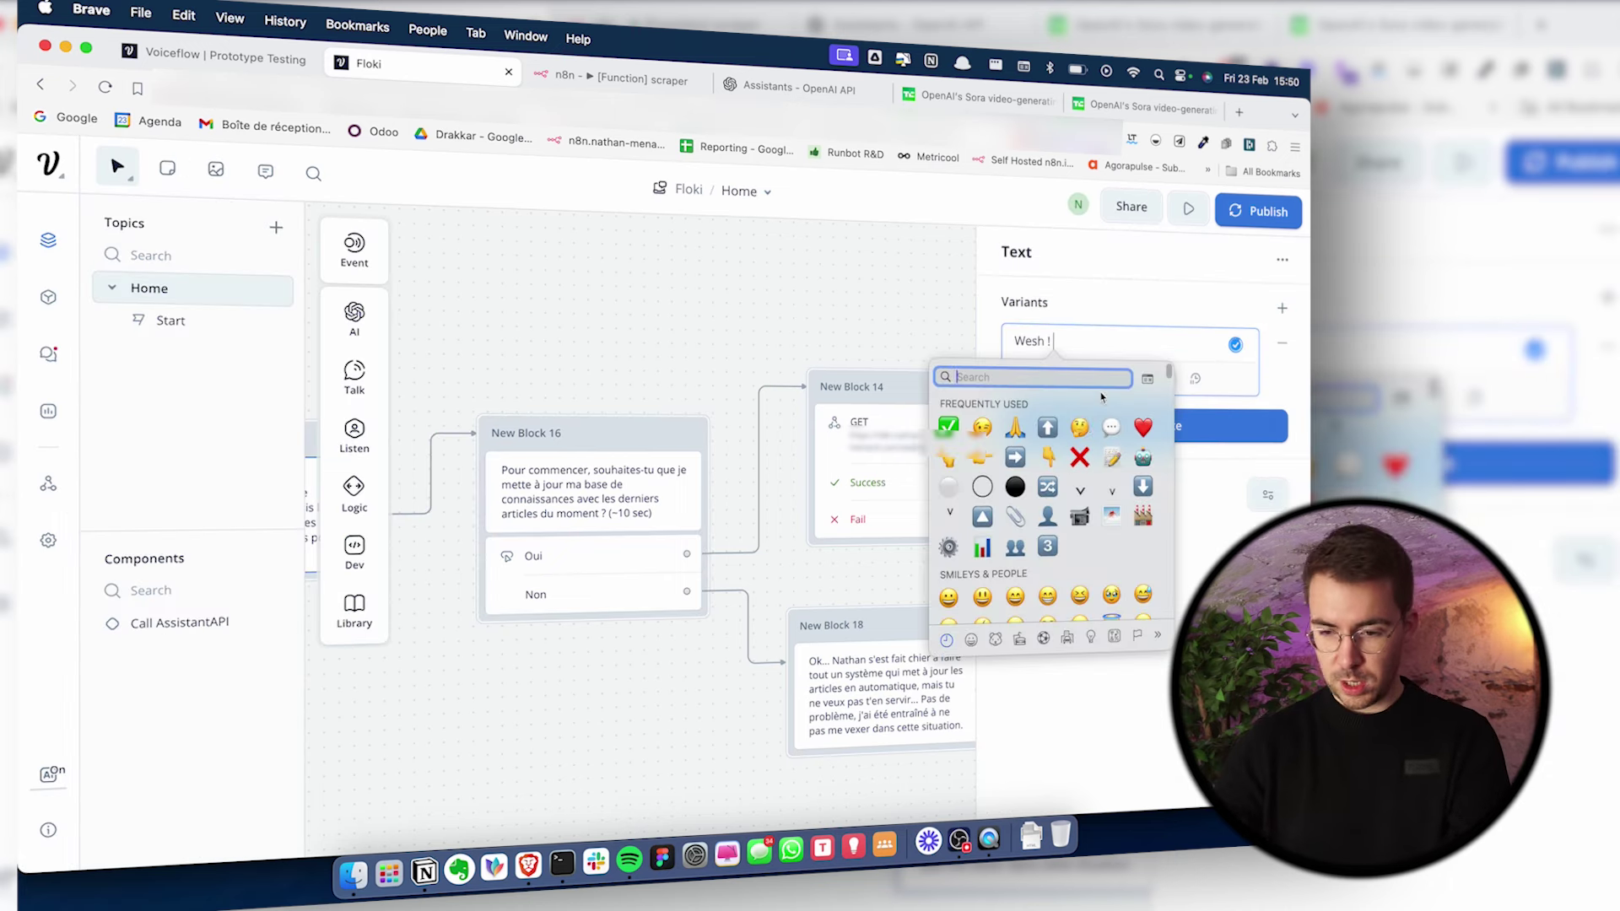
{"action": "type", "text": "hat"}
{"action": "left_click", "coordinate": [1077, 471]}
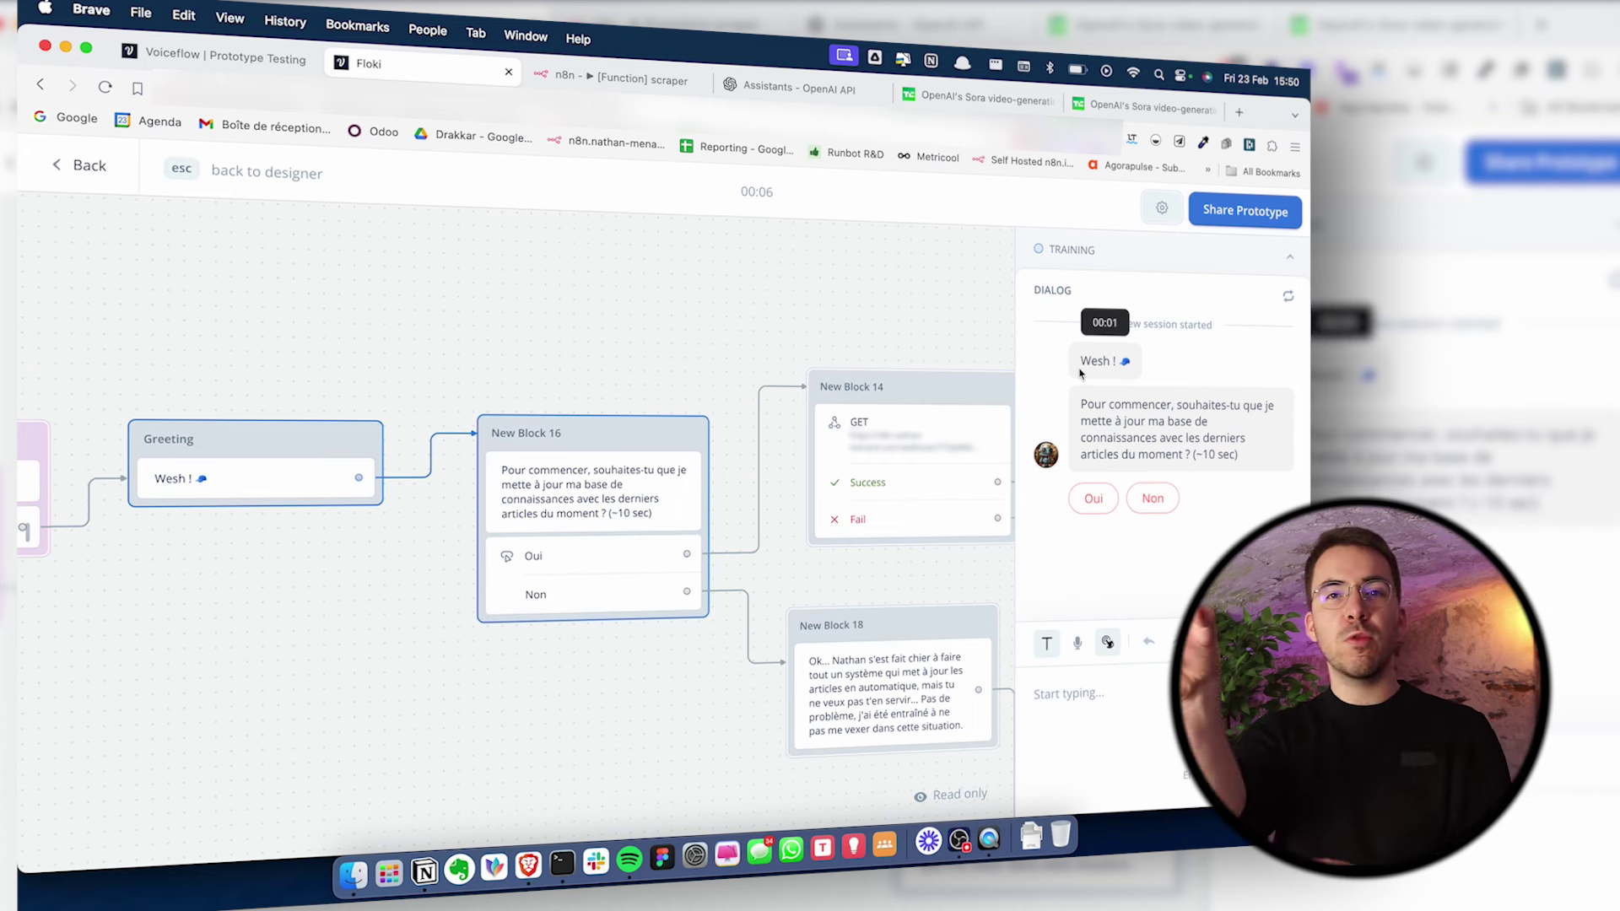
Test-run the Floki flow to check the new greeting, and return to the designer to view the blocks that follow it
{"action": "left_click", "coordinate": [1190, 213]}
{"action": "left_click", "coordinate": [850, 282]}
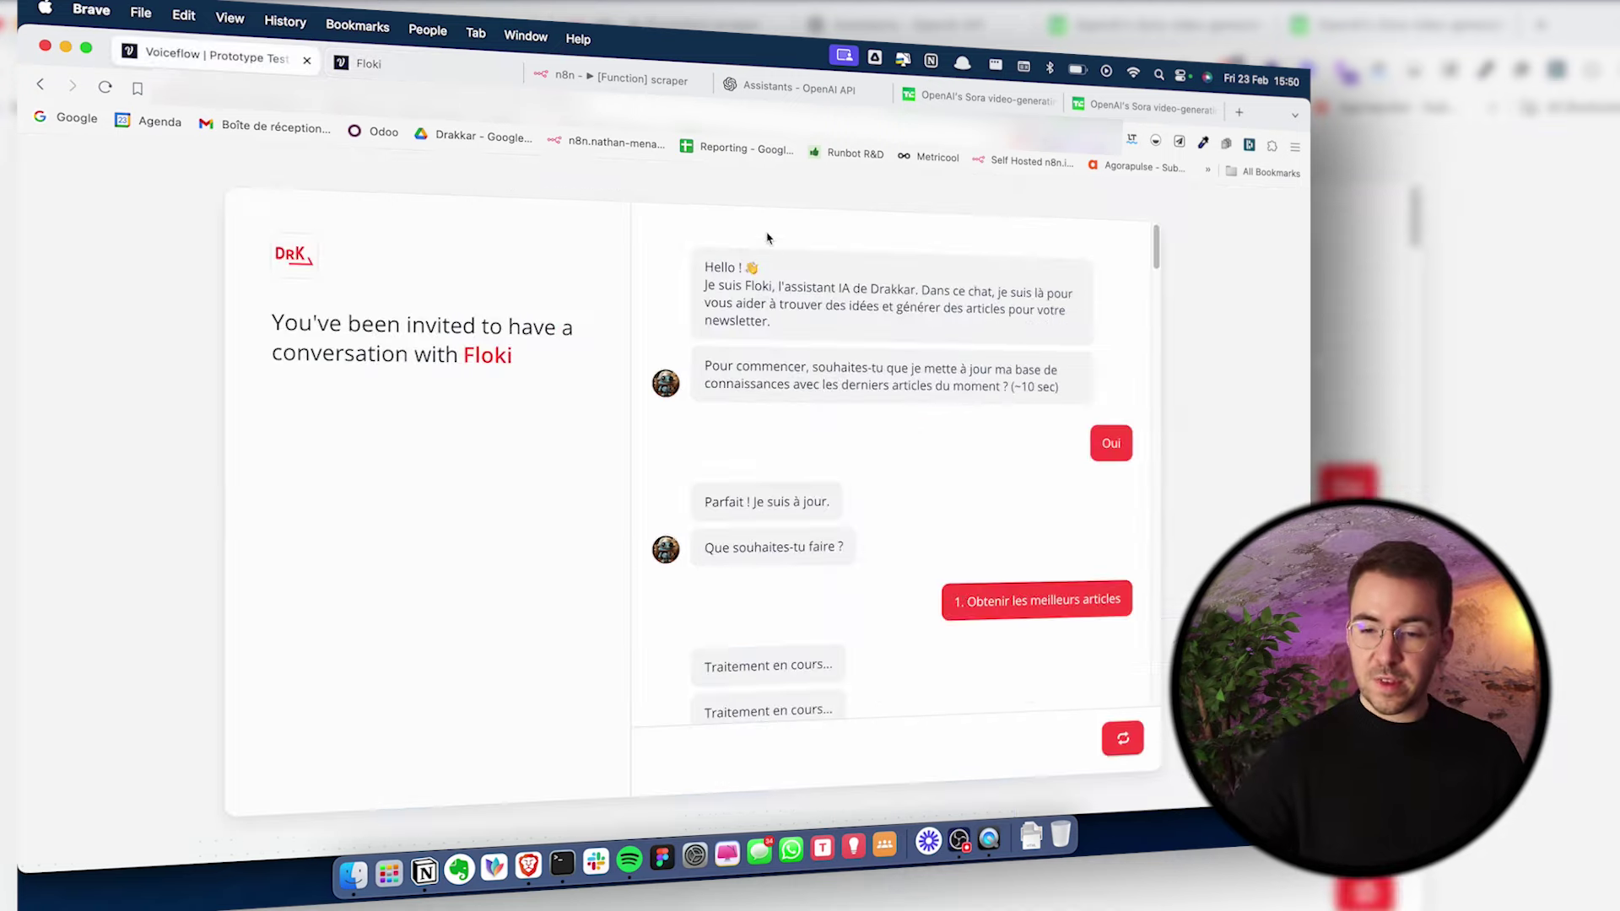
{"action": "left_click", "coordinate": [391, 65]}
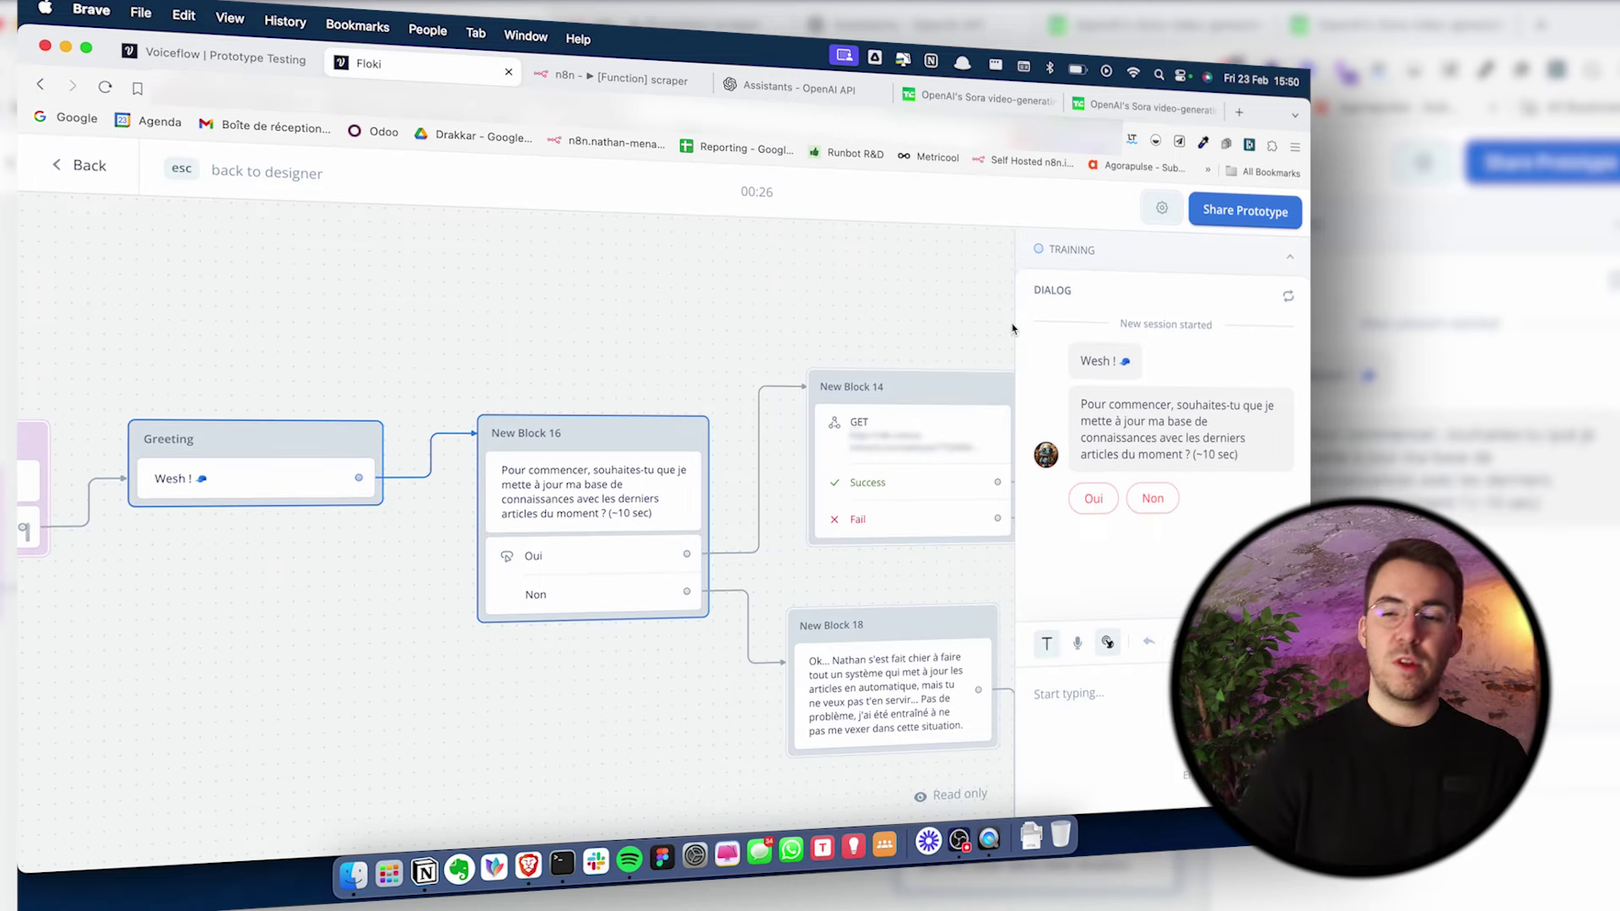
{"action": "key", "text": "Escape"}
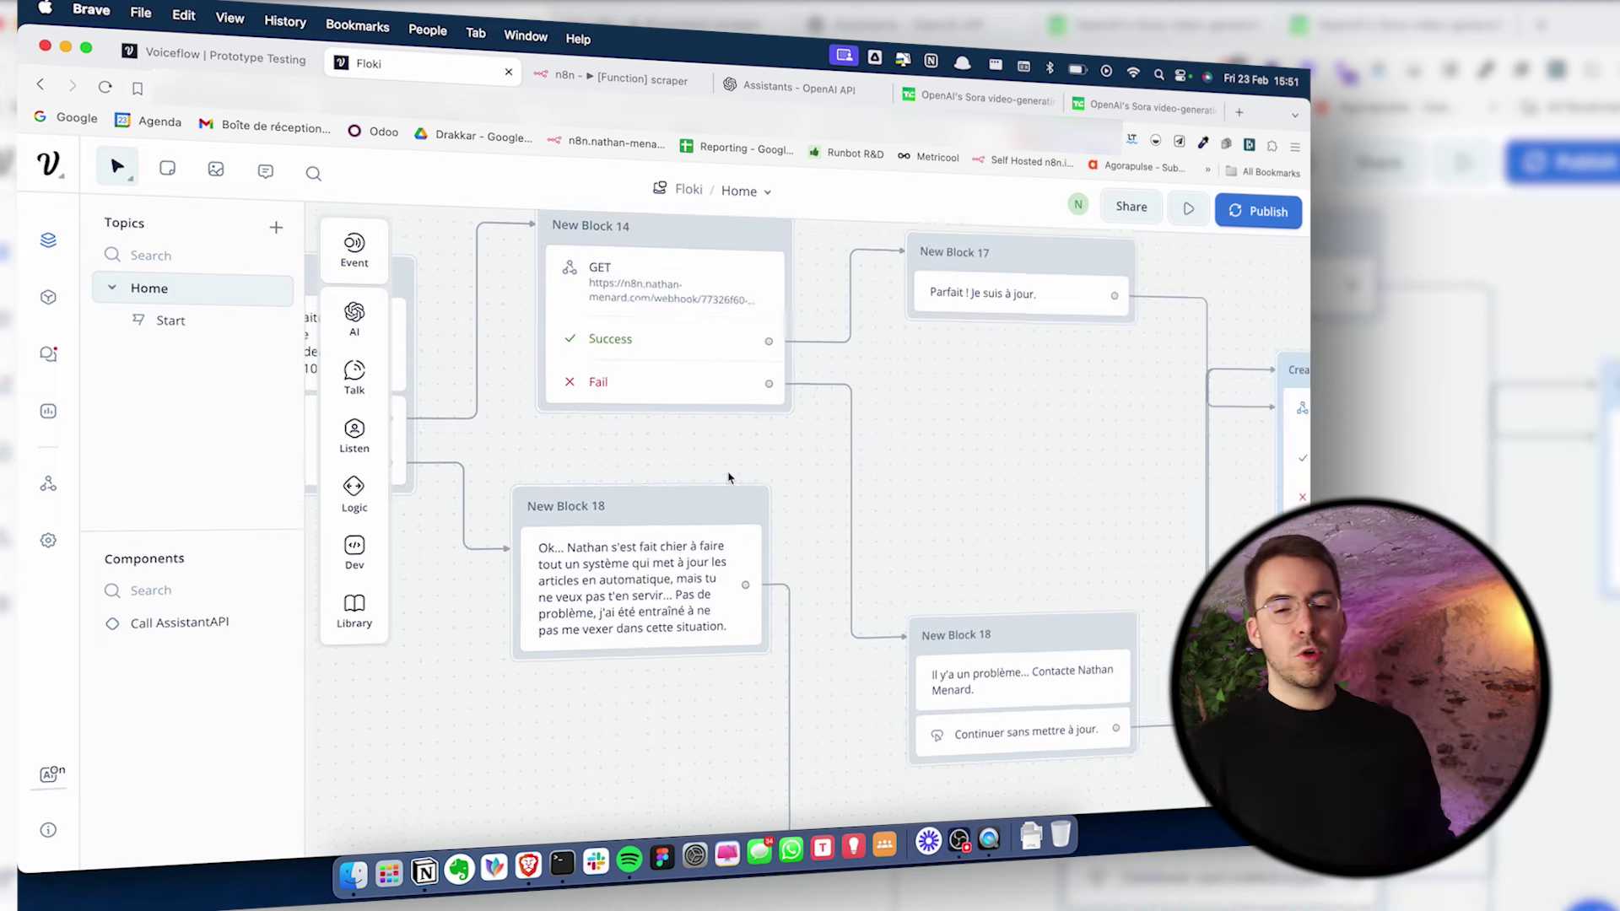
{"action": "scroll", "coordinate": [730, 478], "scroll_direction": "left", "scroll_amount": 1}
{"action": "scroll", "coordinate": [730, 478], "scroll_direction": "up", "scroll_amount": 2}
{"action": "scroll", "coordinate": [730, 478], "scroll_direction": "left", "scroll_amount": 1}
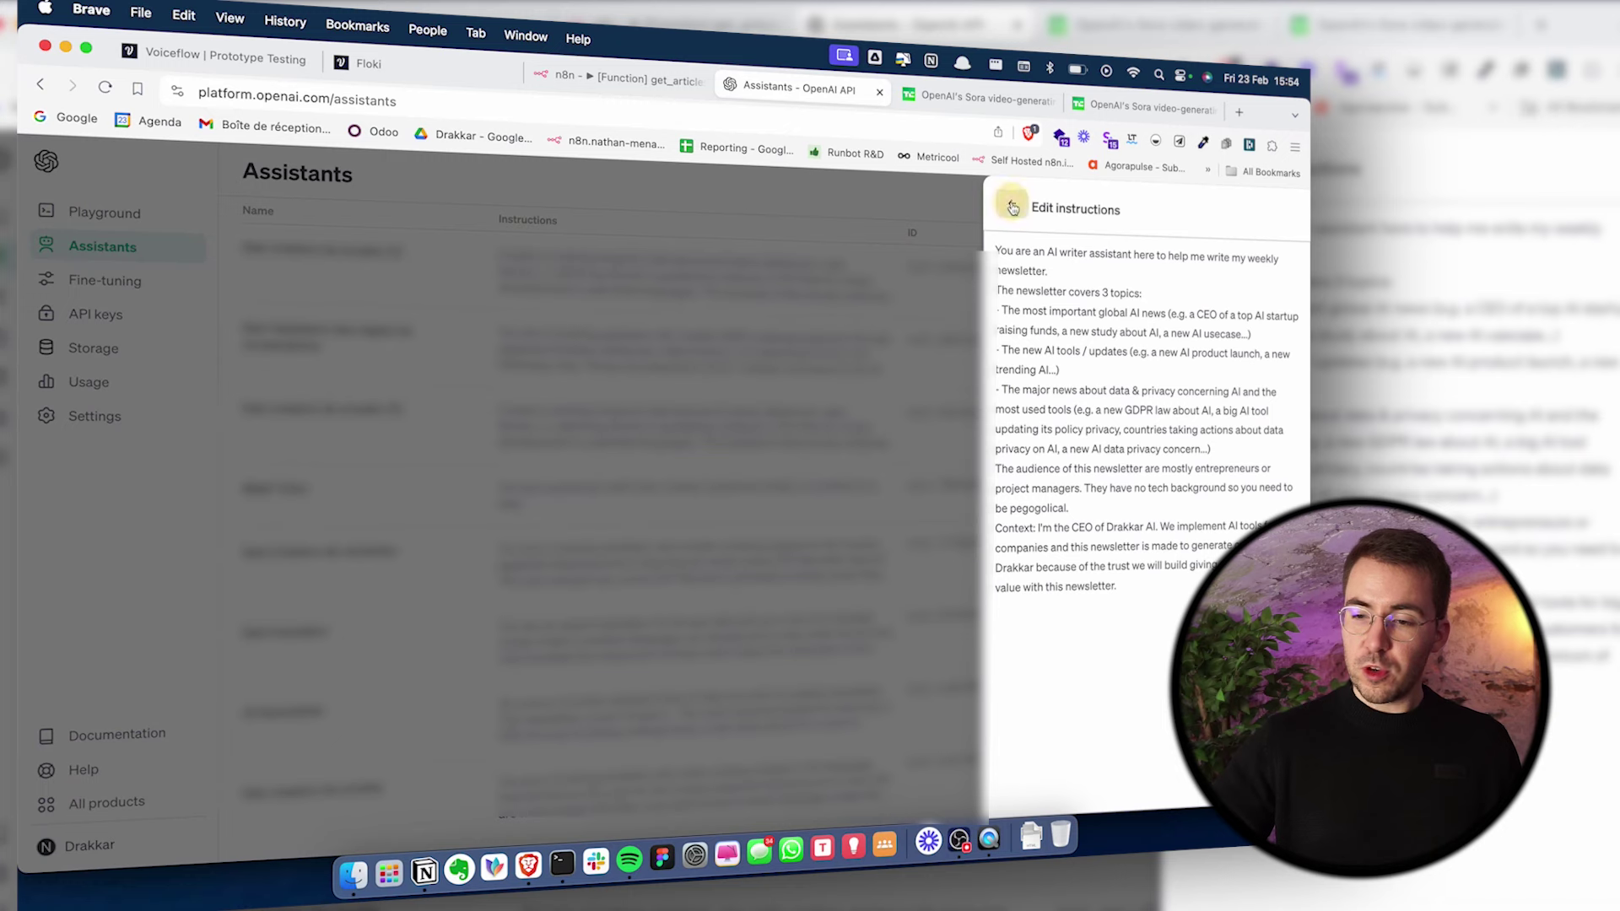
Read through the AI Newsletter assistant's instructions, from the newsletter topics to the audience and company context
{"action": "left_click", "coordinate": [1101, 383]}
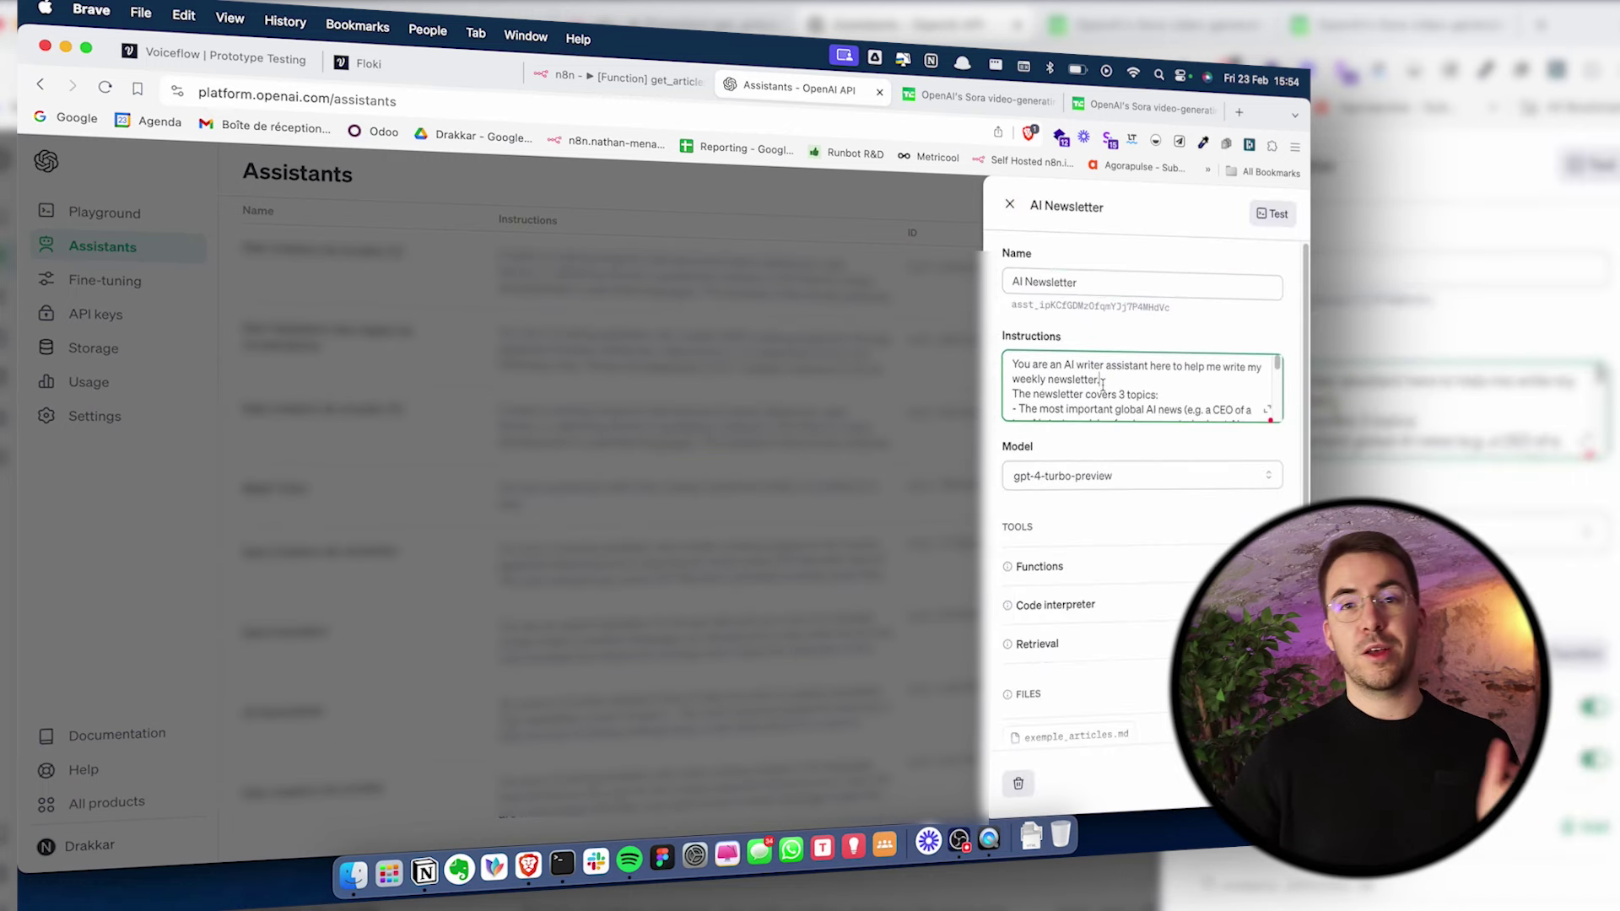
{"action": "scroll", "coordinate": [1068, 394], "scroll_direction": "down", "scroll_amount": 2}
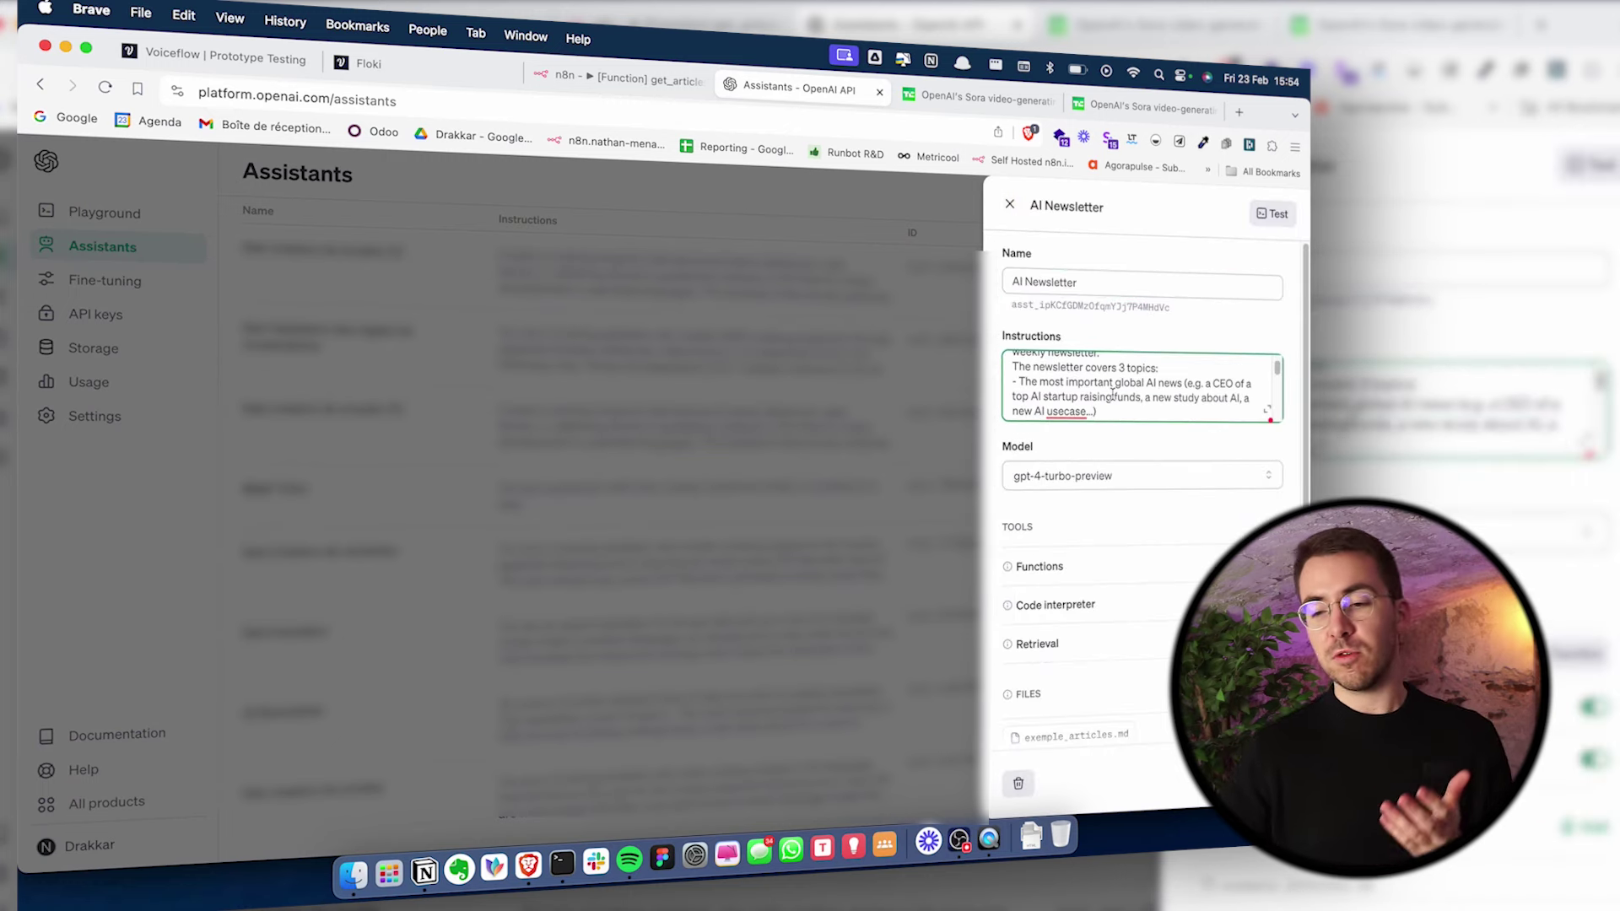
{"action": "scroll", "coordinate": [1114, 393], "scroll_direction": "down", "scroll_amount": 3}
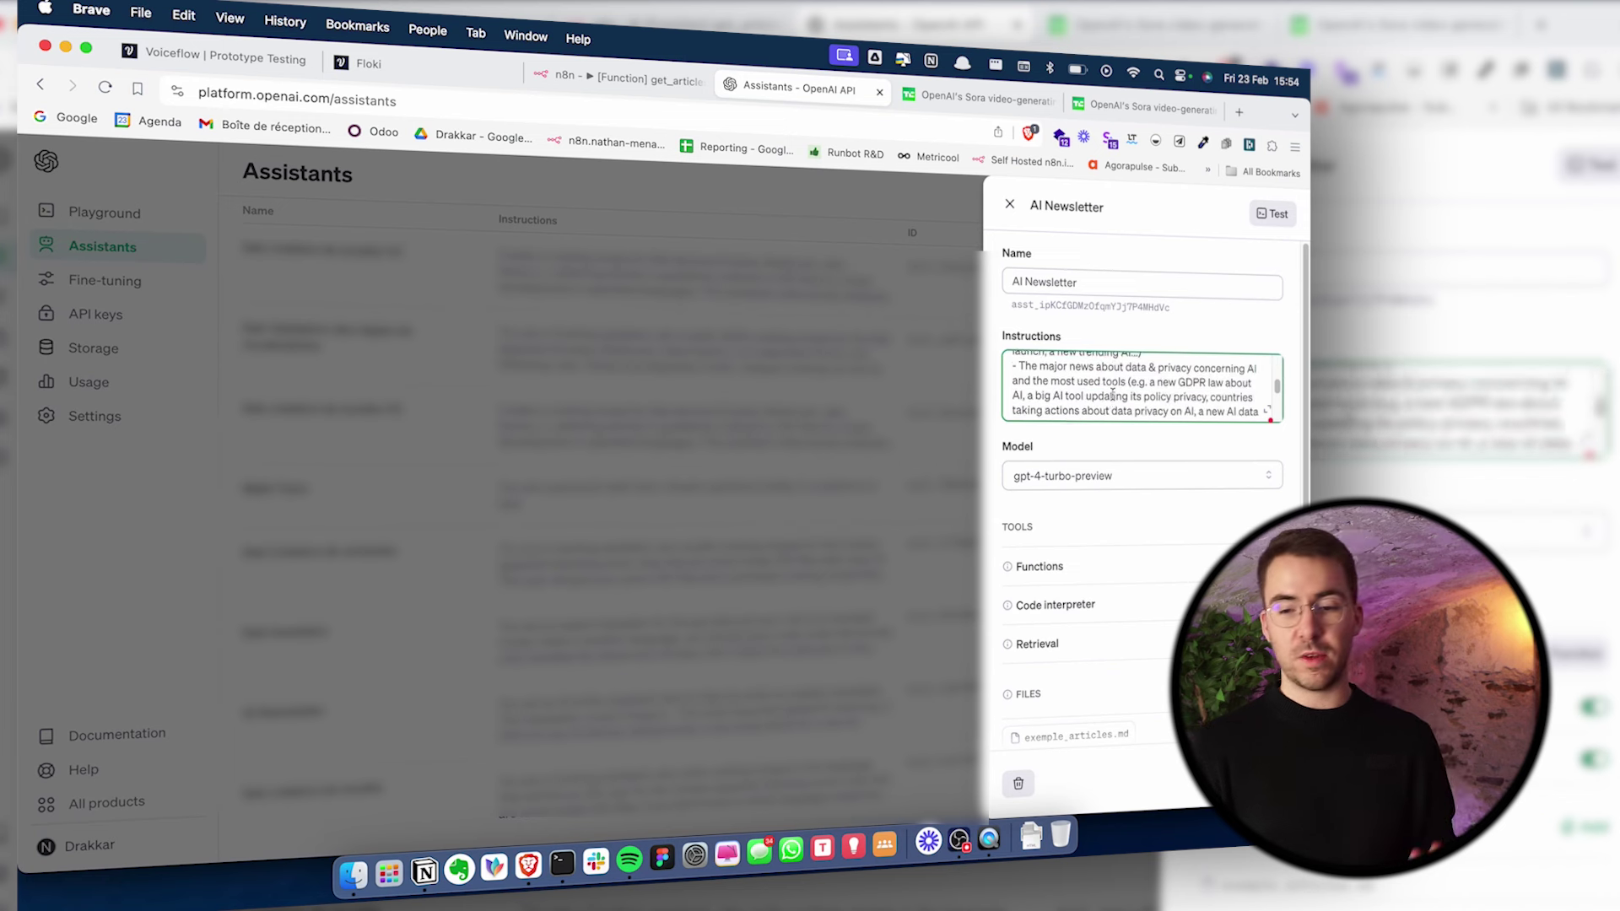
{"action": "scroll", "coordinate": [1114, 394], "scroll_direction": "down", "scroll_amount": 4}
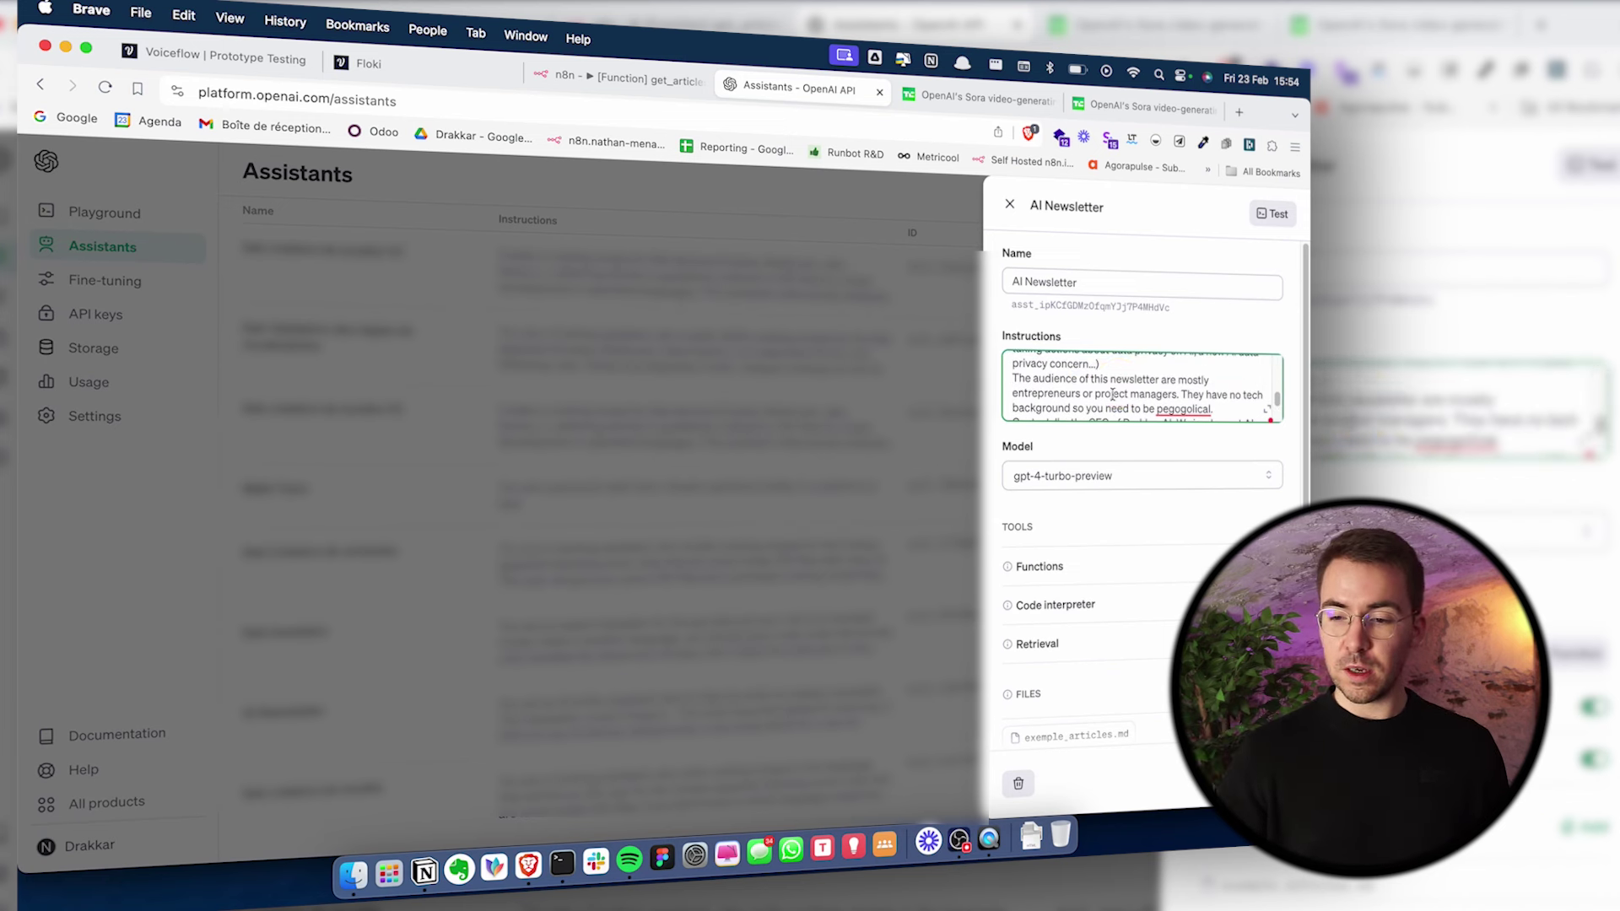
{"action": "scroll", "coordinate": [1116, 387], "scroll_direction": "down", "scroll_amount": 2}
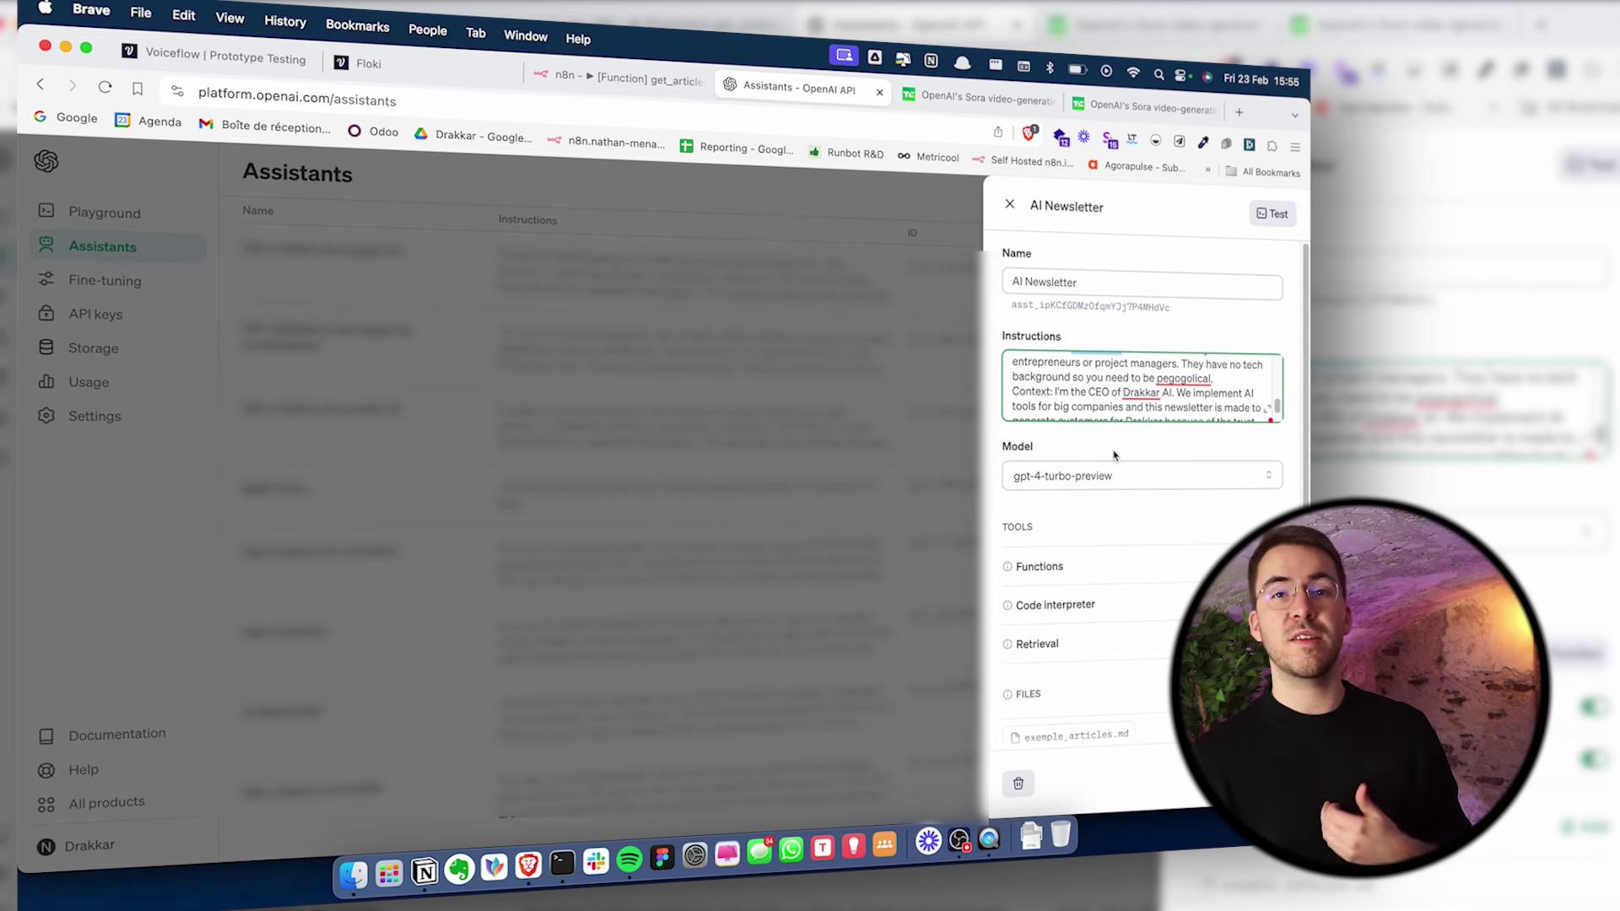
{"action": "scroll", "coordinate": [1131, 588], "scroll_direction": "down", "scroll_amount": 2}
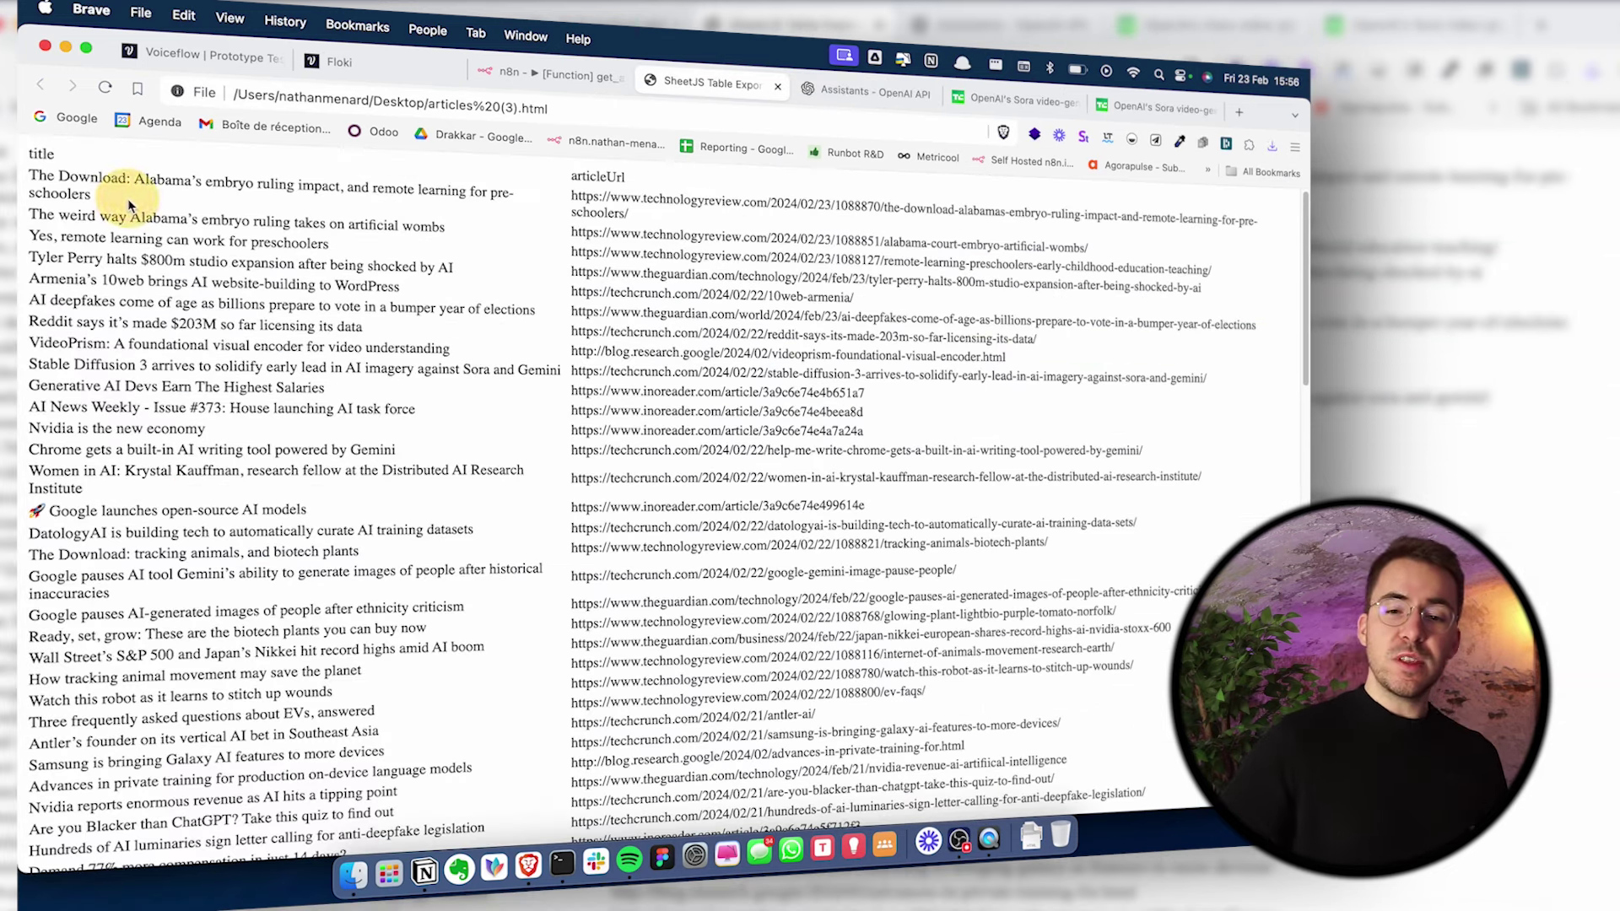
Examine the first article titles in the exported HTML articles table
{"action": "left_click_drag", "start_coordinate": [129, 205], "coordinate": [27, 171]}
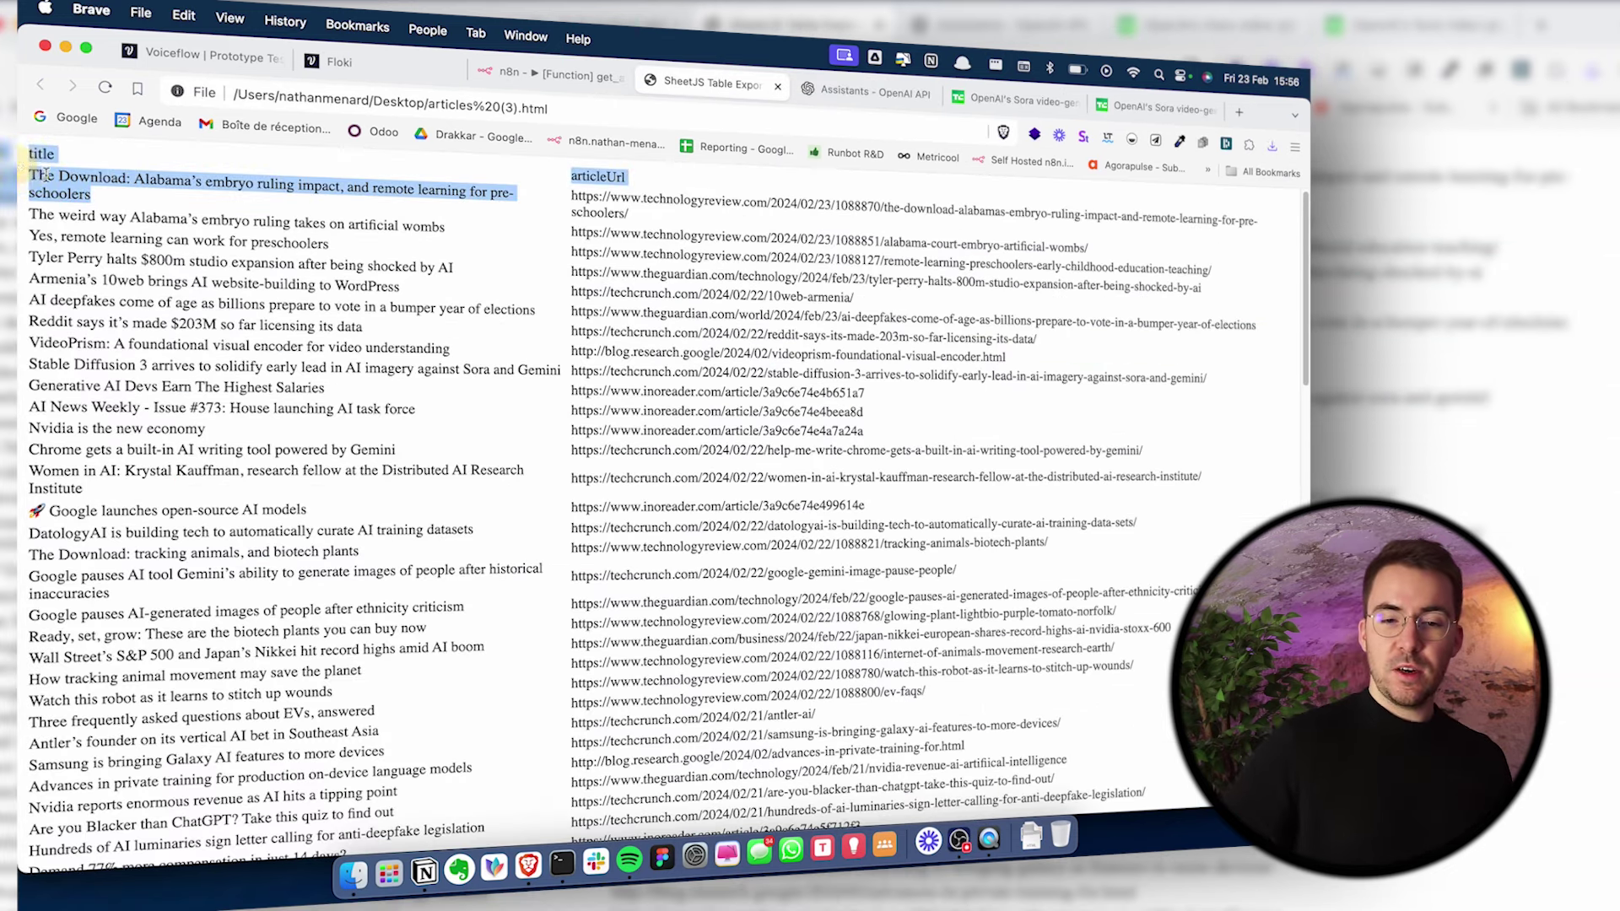
{"action": "left_click", "coordinate": [108, 195]}
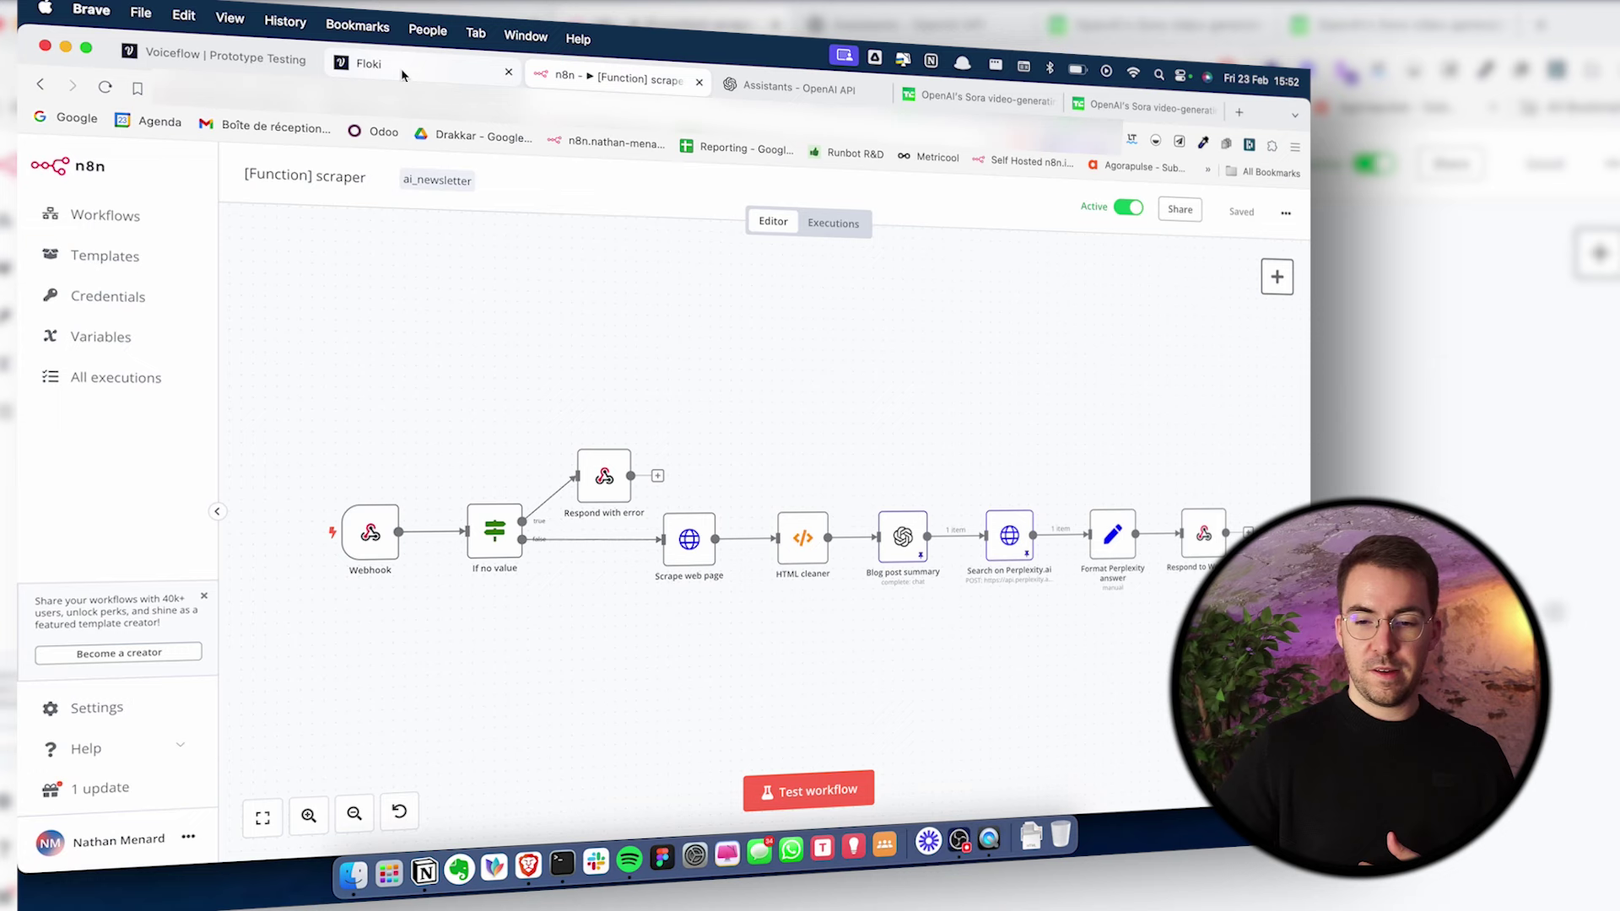
View the GET request block in the Floki flow and the webhook start of the [Function] scraper workflow in n8n
{"action": "left_click", "coordinate": [402, 75]}
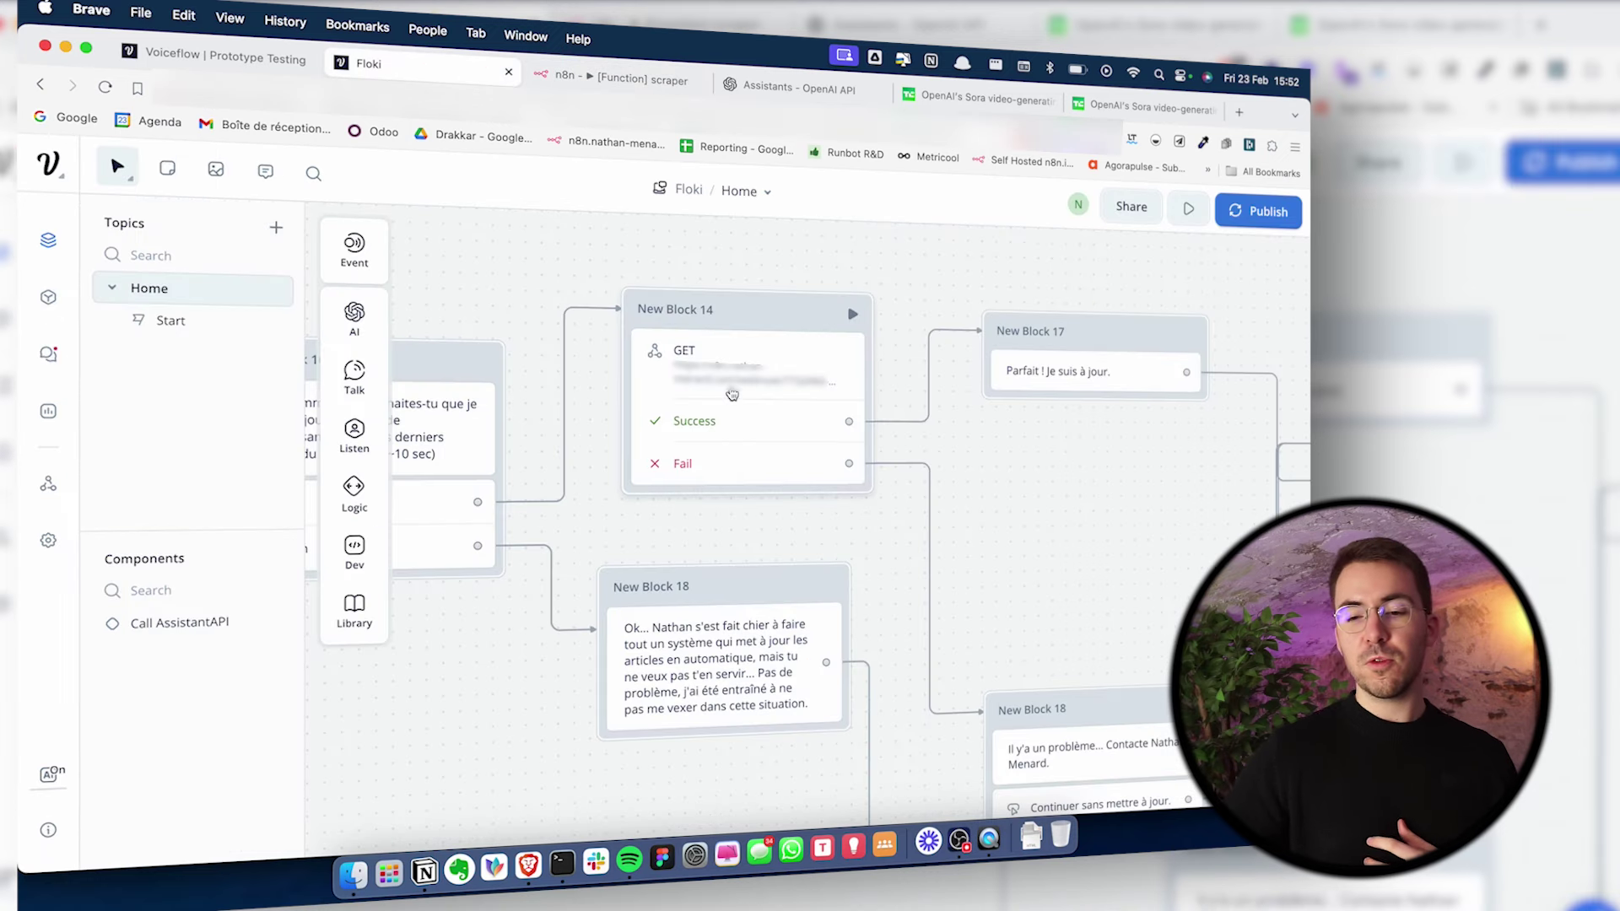
{"action": "left_click", "coordinate": [628, 78]}
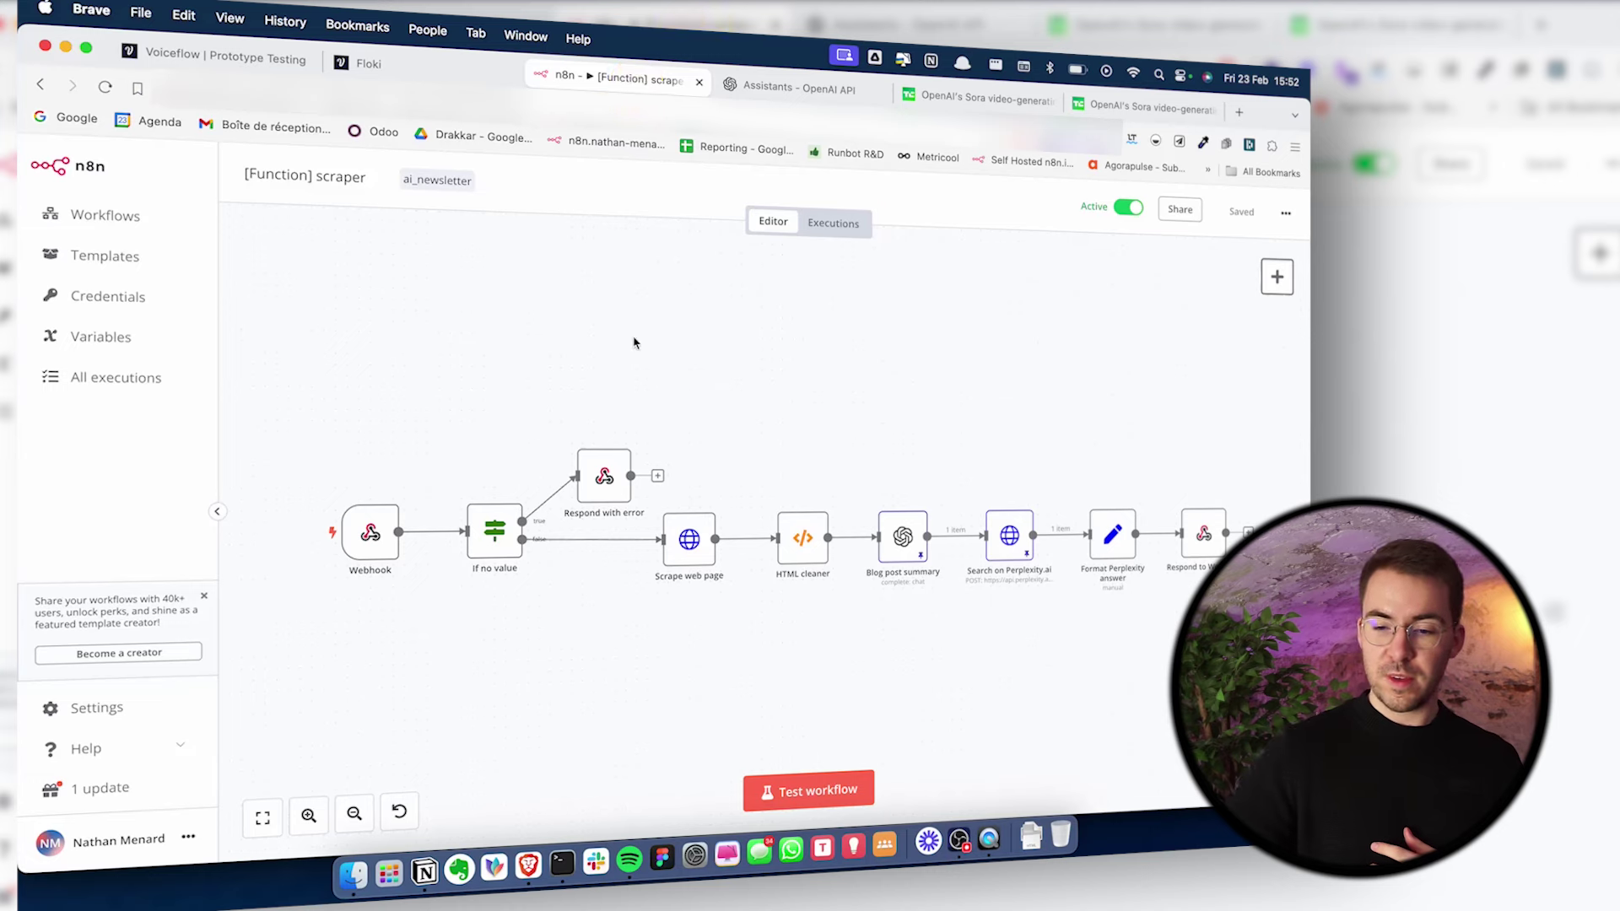
{"action": "scroll", "coordinate": [635, 342], "scroll_direction": "up", "scroll_amount": 5}
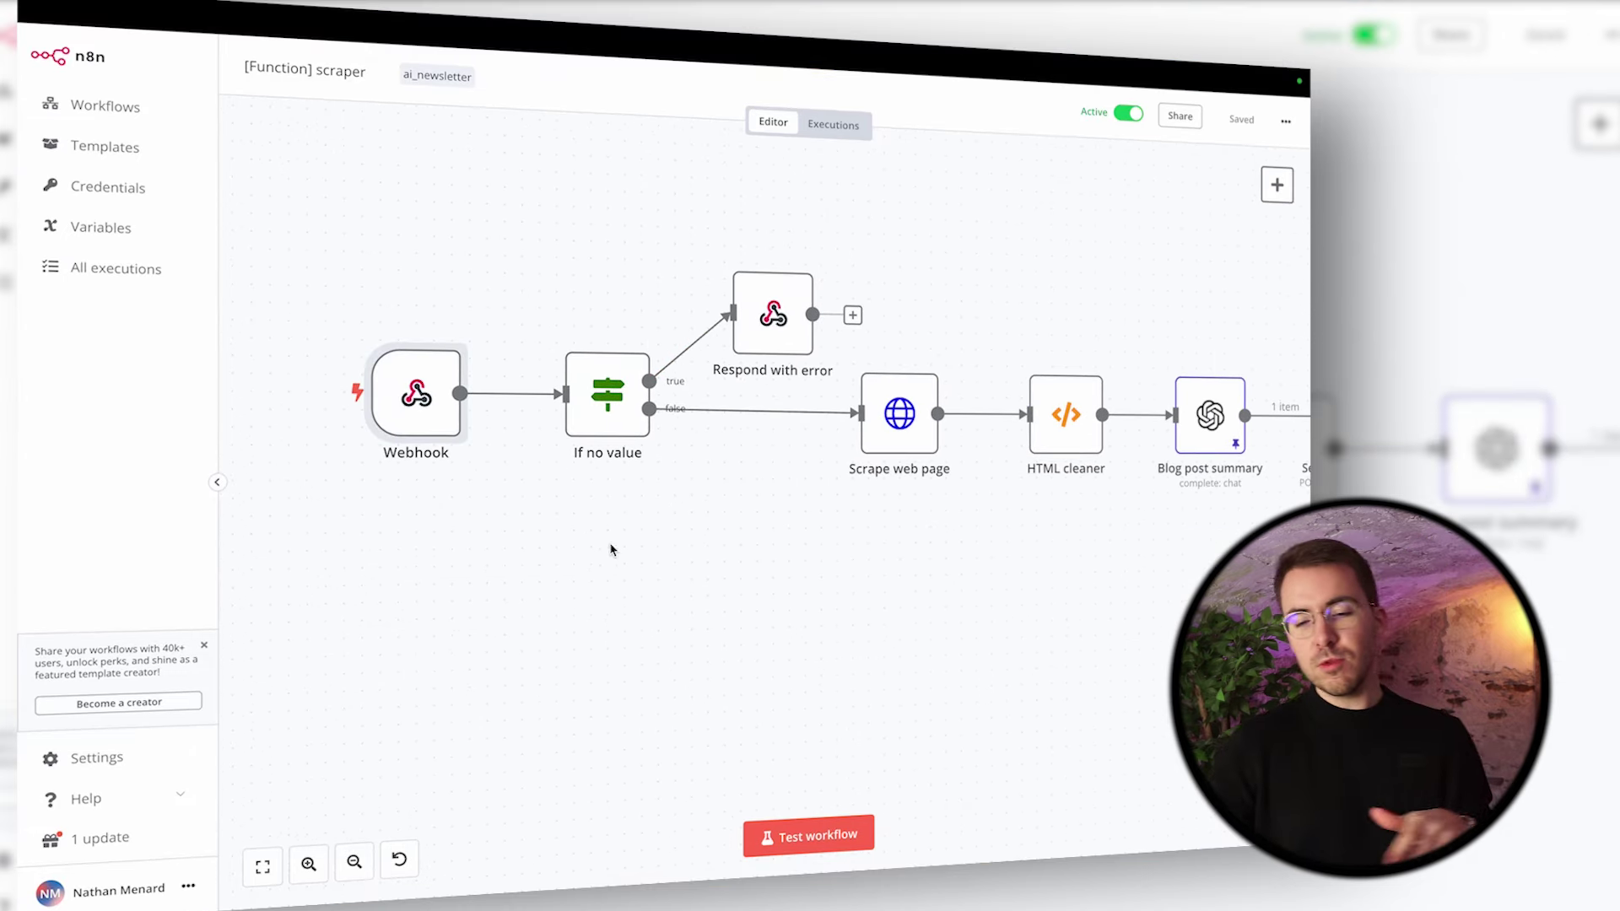
{"action": "left_click", "coordinate": [629, 595]}
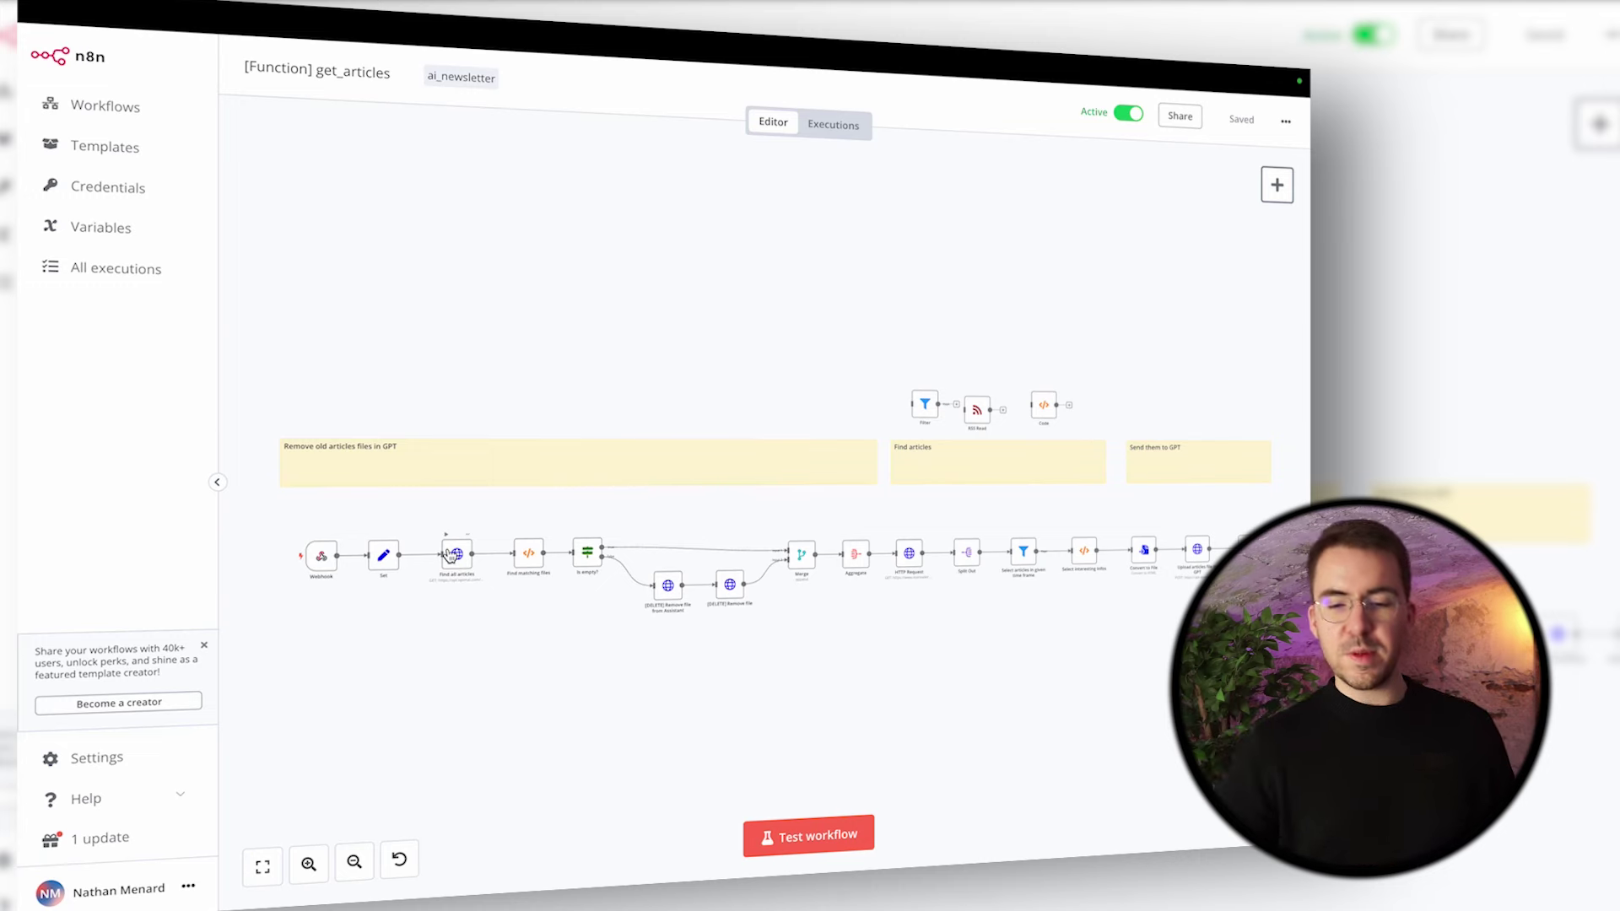
Examine the [Function] get_articles workflow from the old-file removal nodes through to the HTTP Request node
{"action": "scroll", "coordinate": [452, 561], "scroll_direction": "up", "scroll_amount": 5}
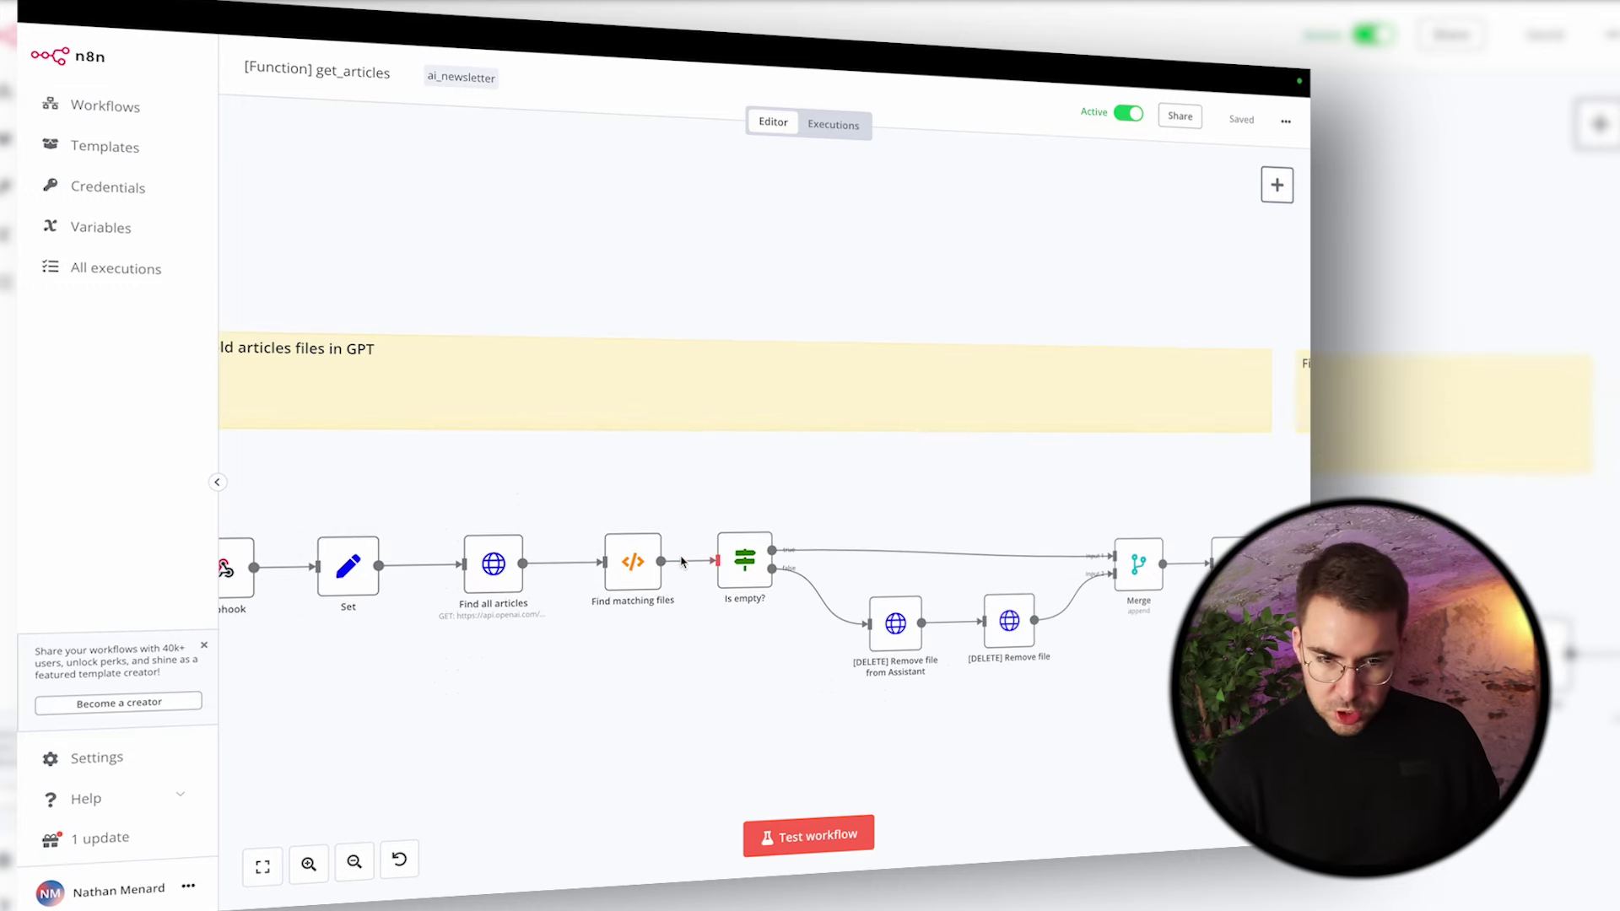
{"action": "scroll", "coordinate": [797, 515], "scroll_direction": "right", "scroll_amount": 3}
{"action": "scroll", "coordinate": [796, 515], "scroll_direction": "down", "scroll_amount": 2}
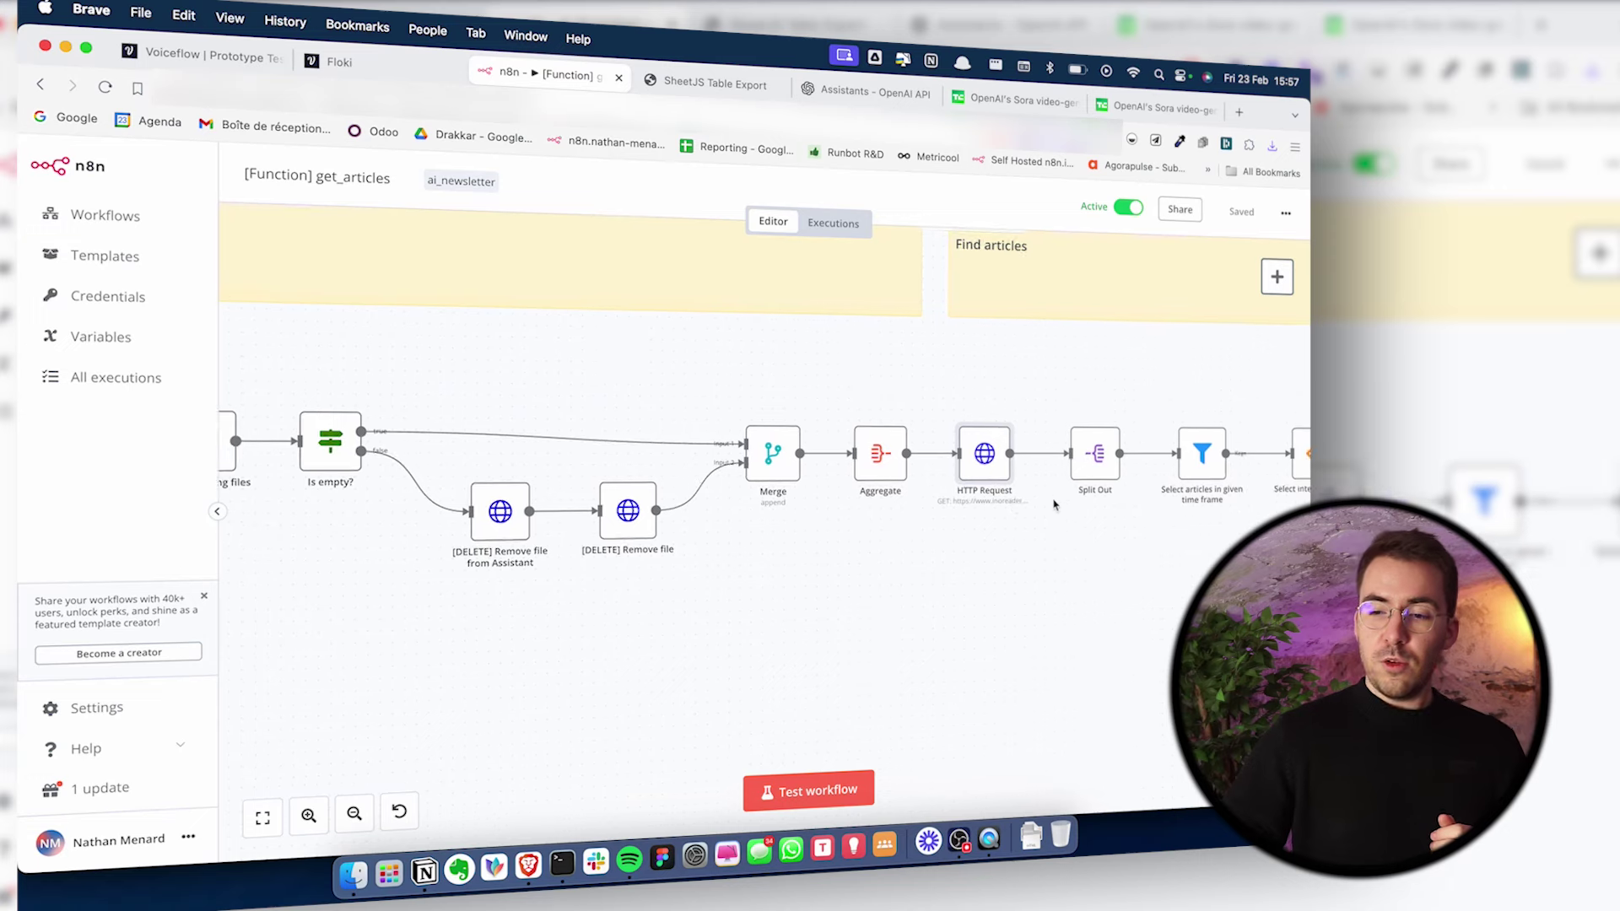
{"action": "scroll", "coordinate": [1054, 505], "scroll_direction": "up", "scroll_amount": 3}
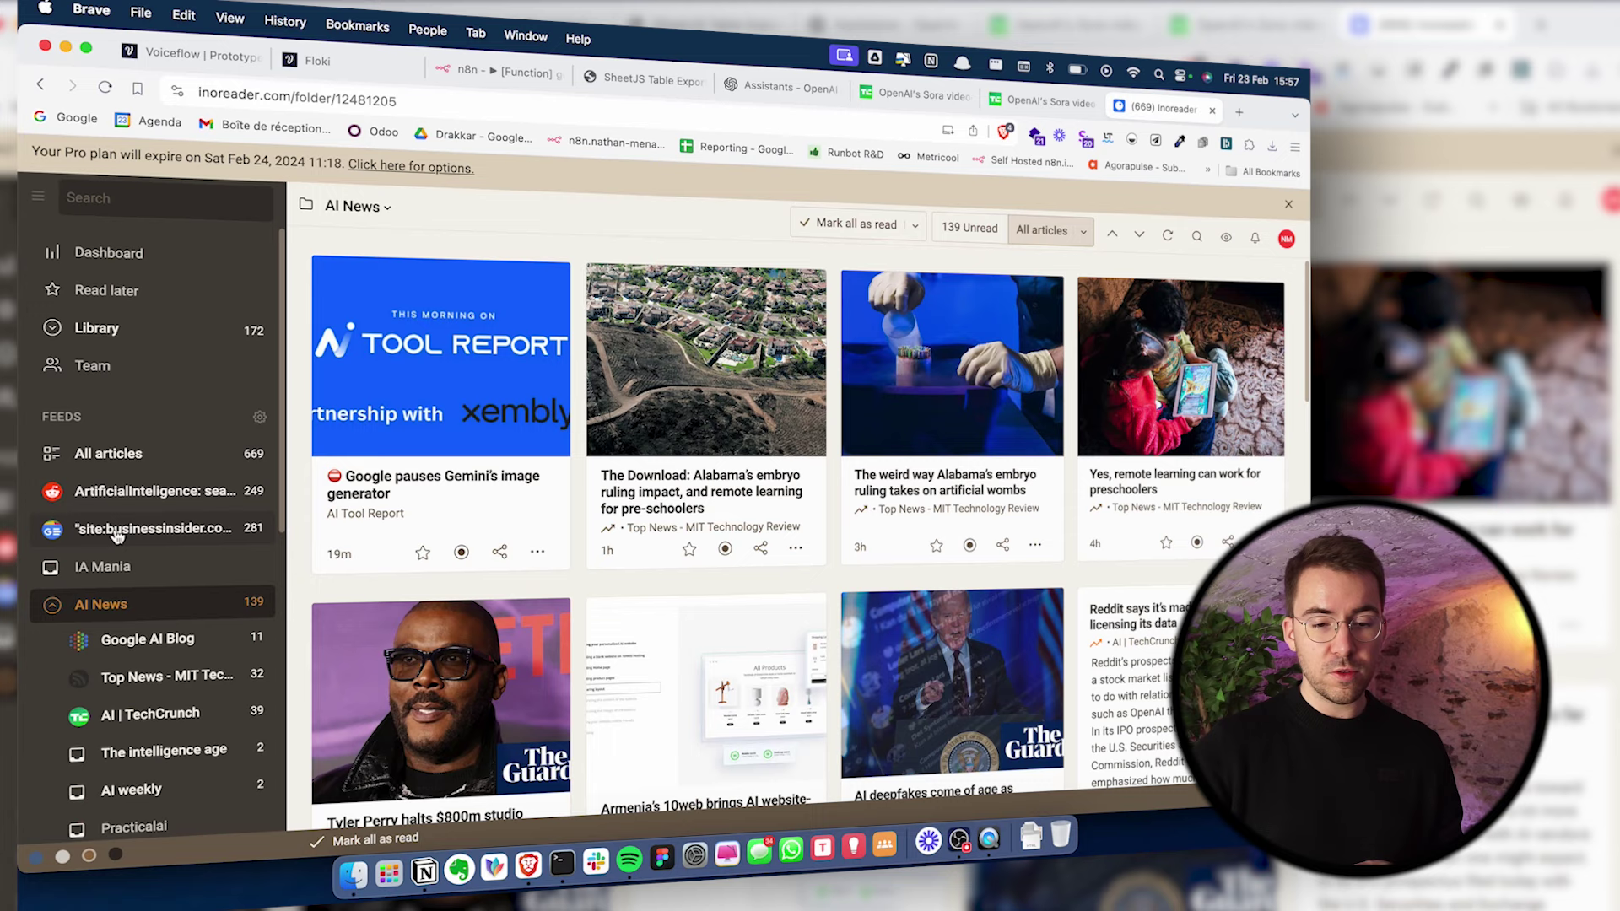
Browse the AI News sources in Inoreader, viewing the Google AI Blog, MIT Technology Review and AI | TechCrunch feeds
{"action": "scroll", "coordinate": [116, 536], "scroll_direction": "down", "scroll_amount": 8}
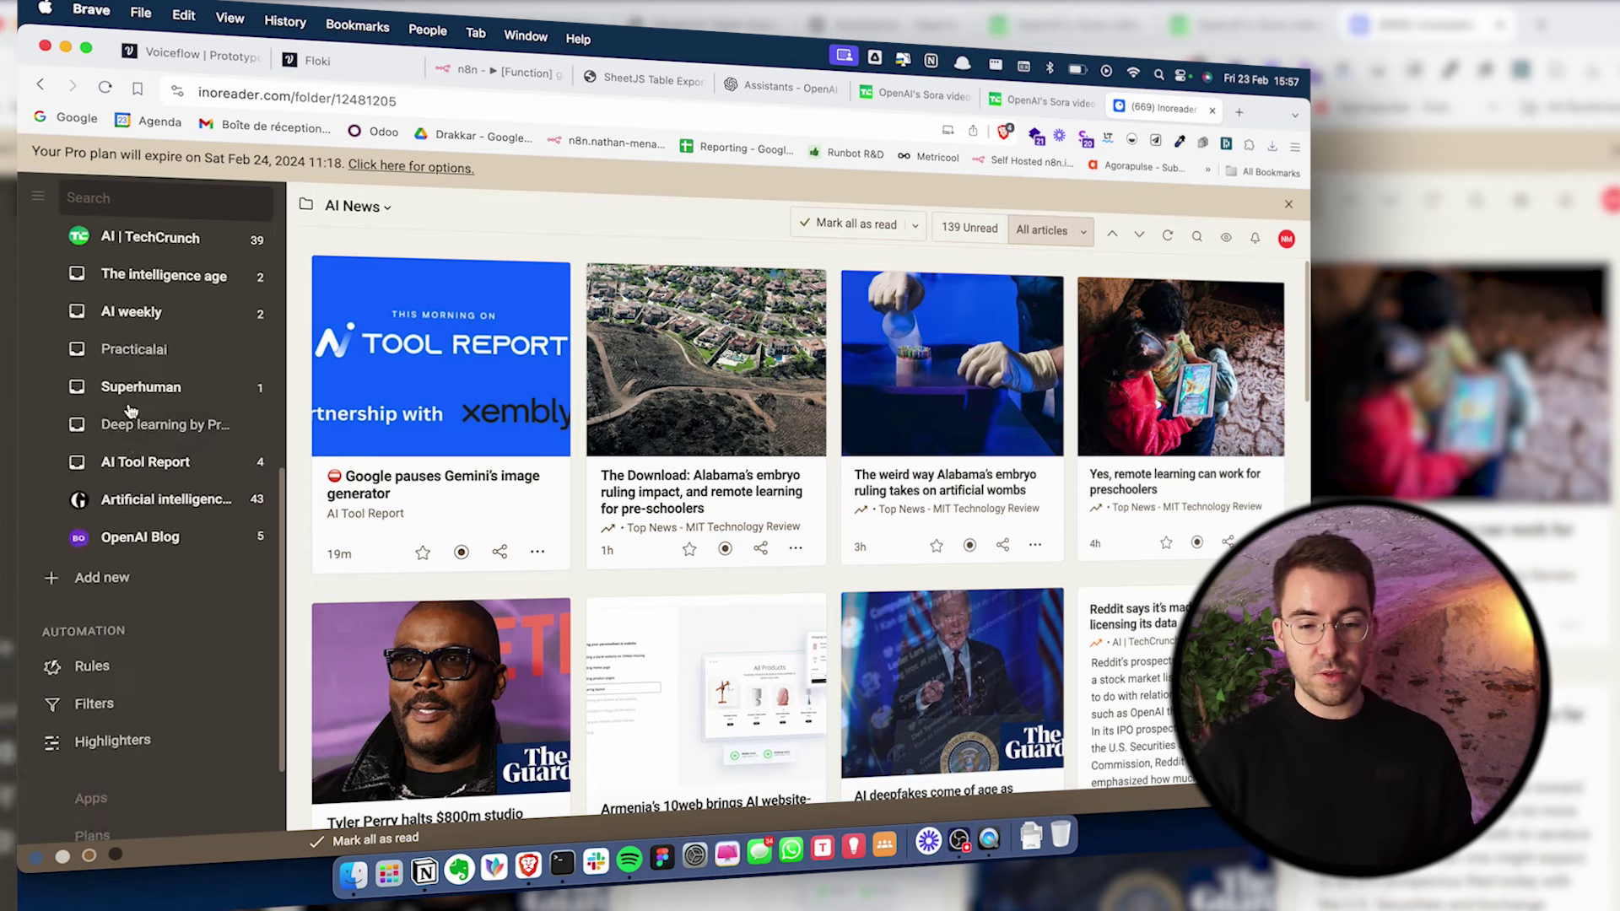
{"action": "scroll", "coordinate": [161, 312], "scroll_direction": "up", "scroll_amount": 4}
{"action": "left_click", "coordinate": [165, 306]}
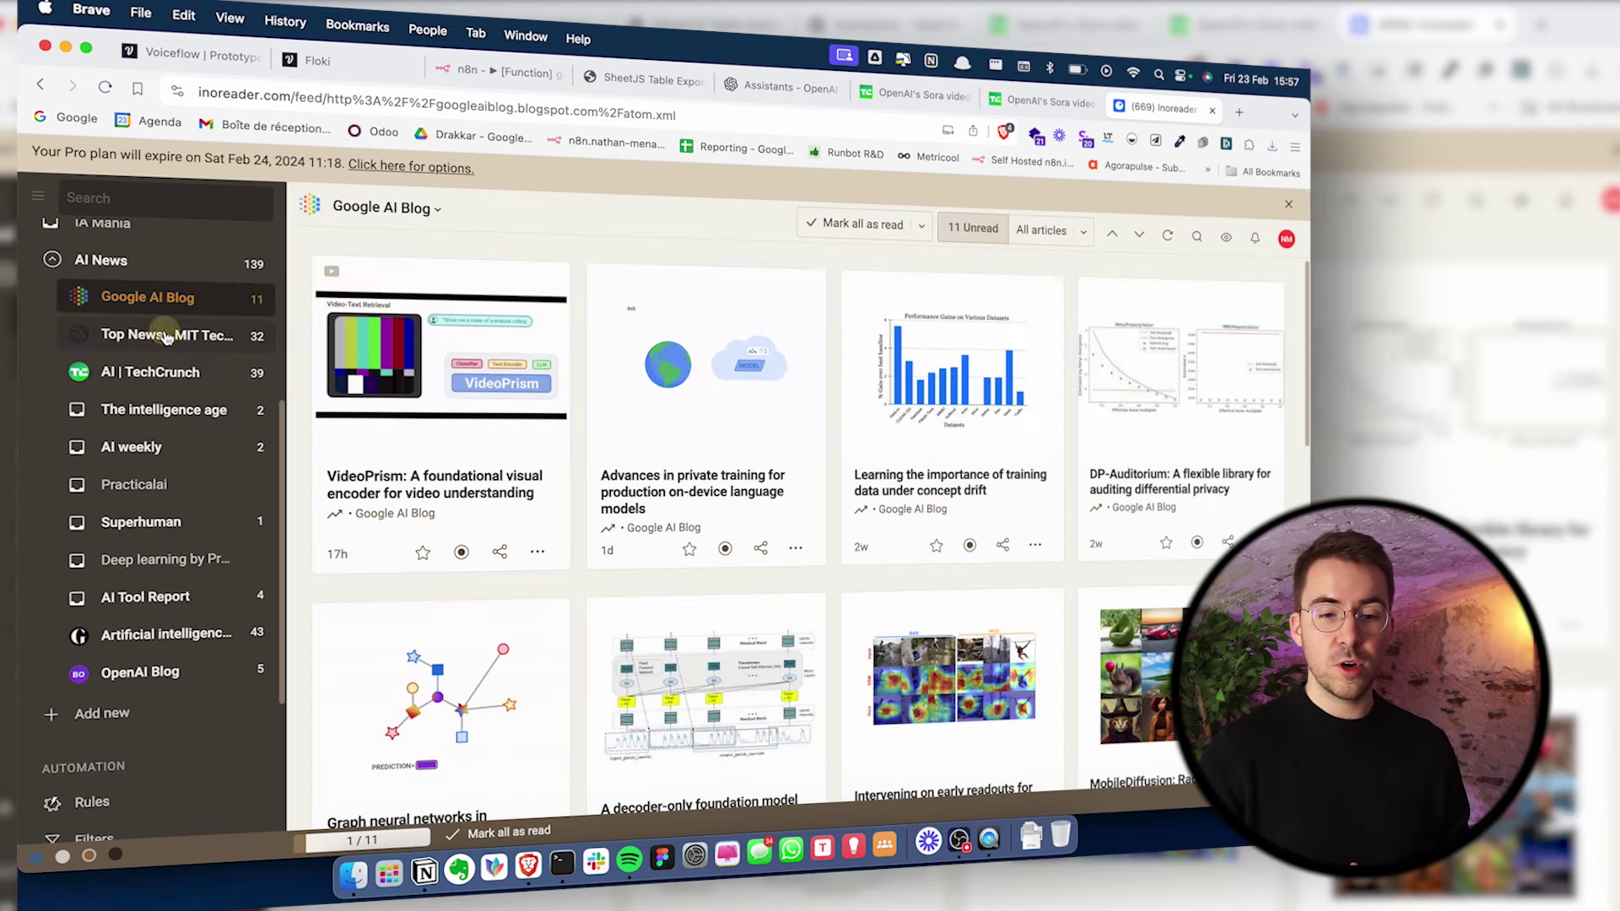
{"action": "left_click", "coordinate": [169, 334]}
{"action": "left_click", "coordinate": [178, 374]}
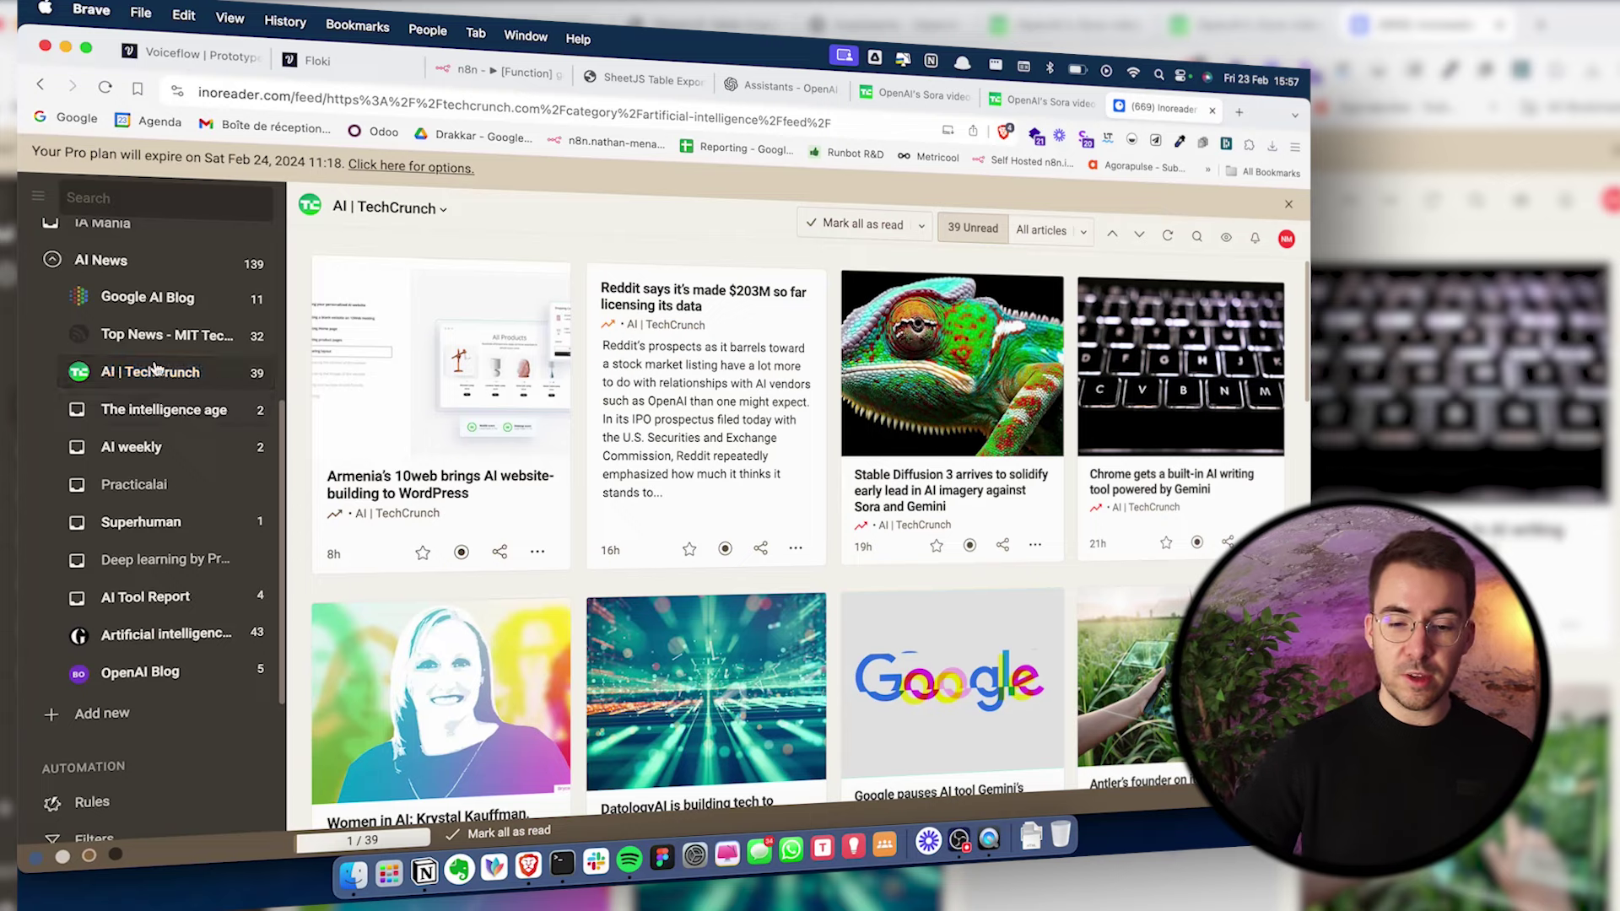
Show the AI | TechCrunch feed's details and open its XML address
{"action": "left_click", "coordinate": [388, 208]}
{"action": "left_click", "coordinate": [405, 250]}
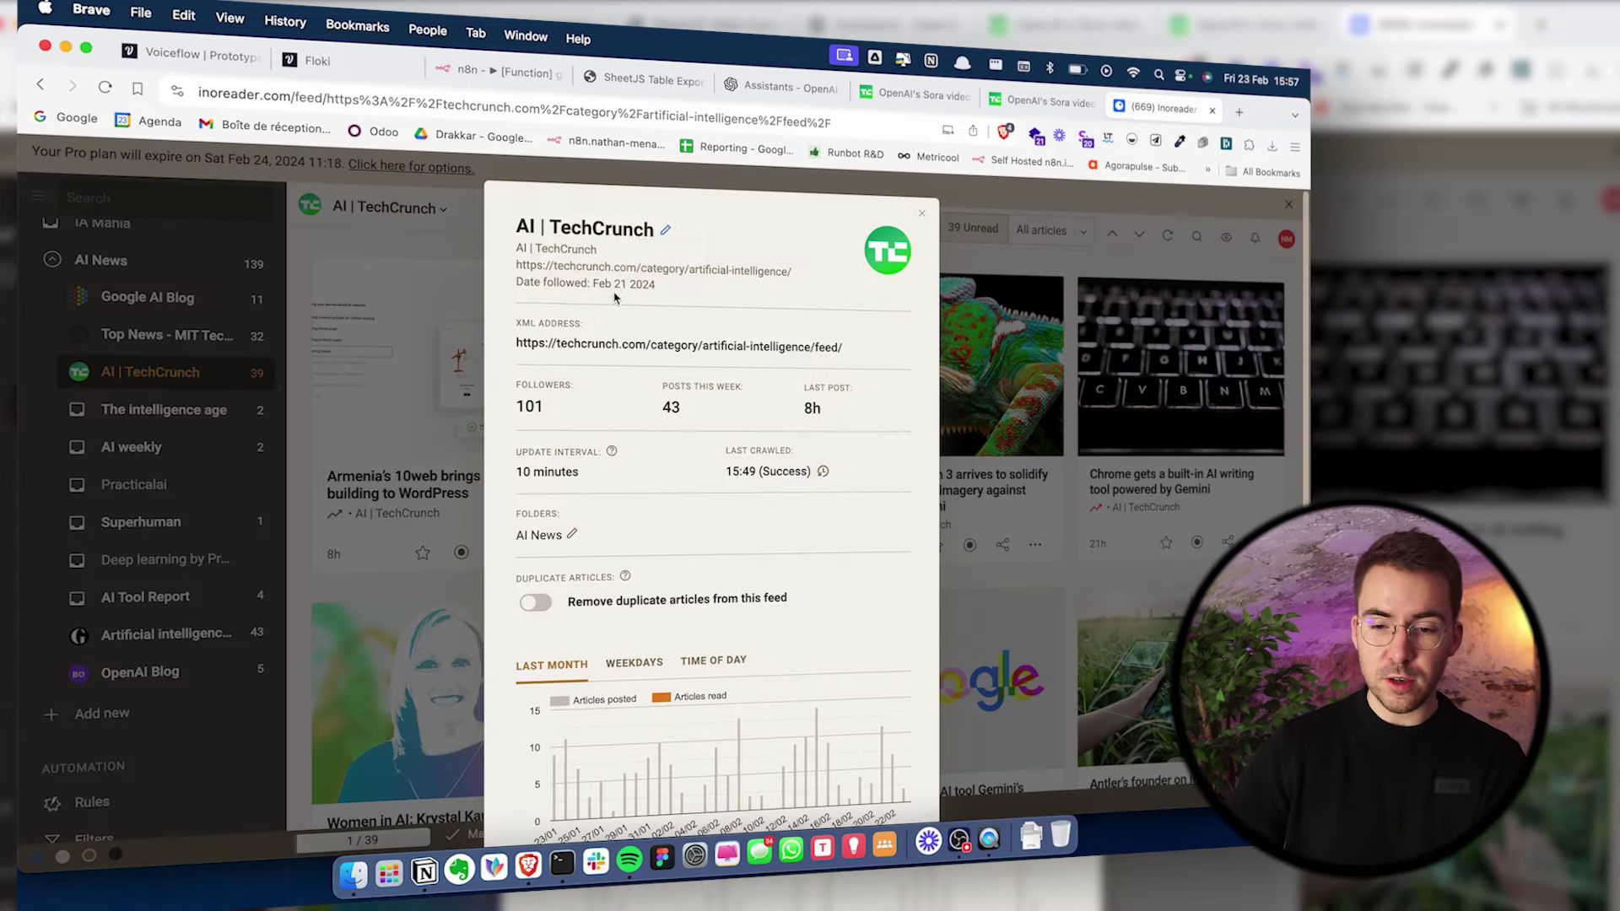
{"action": "left_click", "coordinate": [746, 346]}
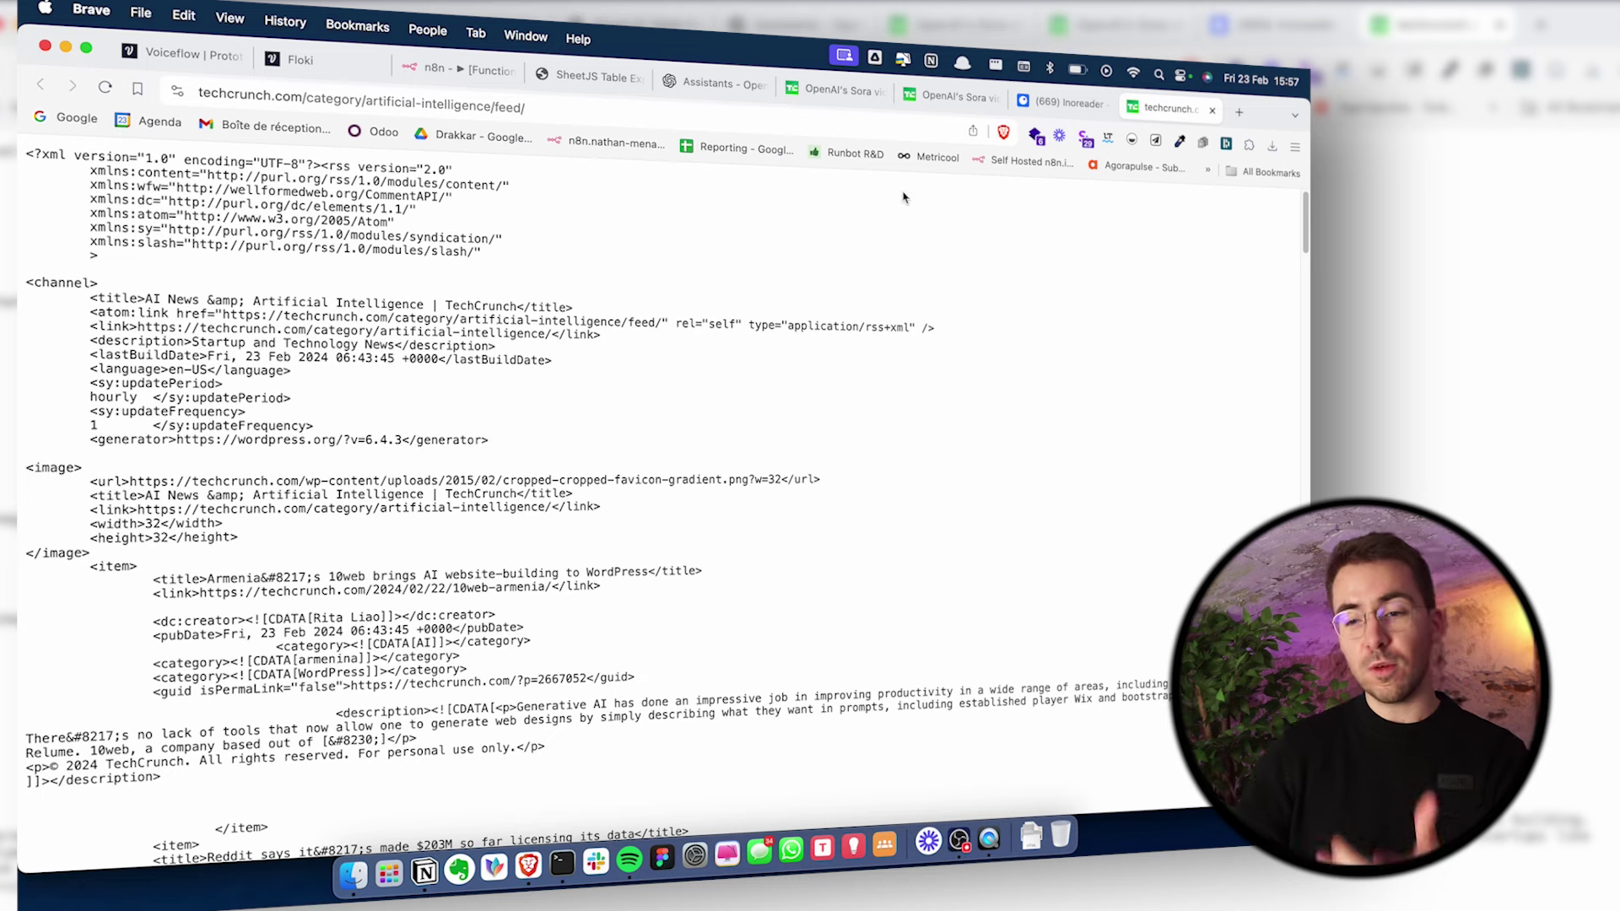
Remove "feed/" from the TechCrunch address to view the regular AI category page, and go back to the RSS feed
{"action": "double_click", "coordinate": [625, 110]}
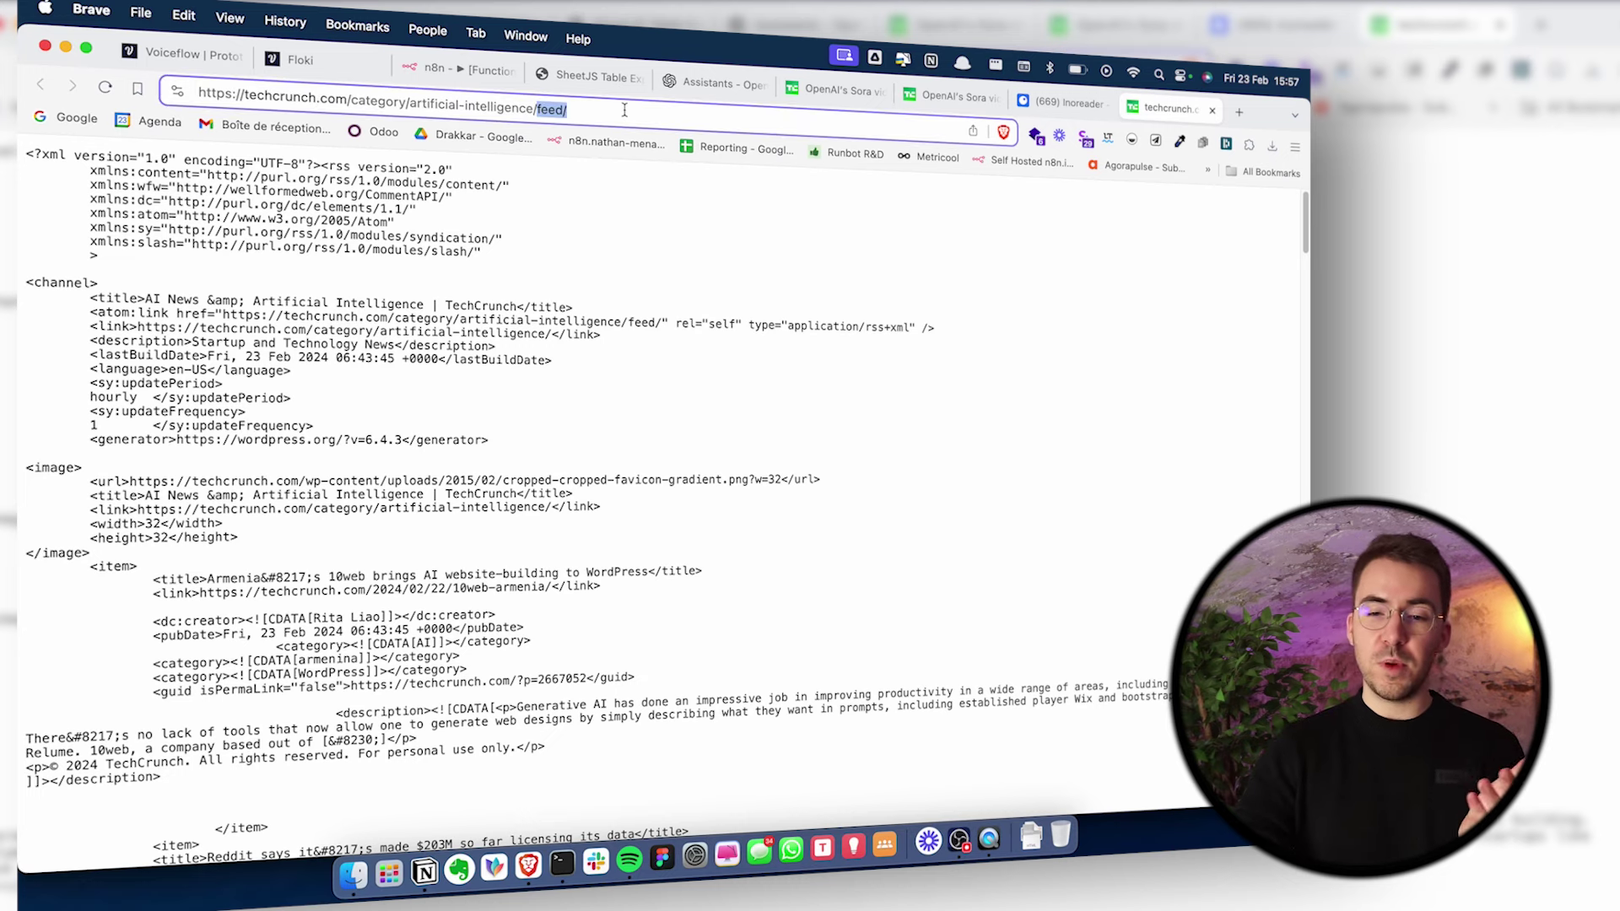
{"action": "key", "text": "BackSpace"}
{"action": "key", "text": "Return"}
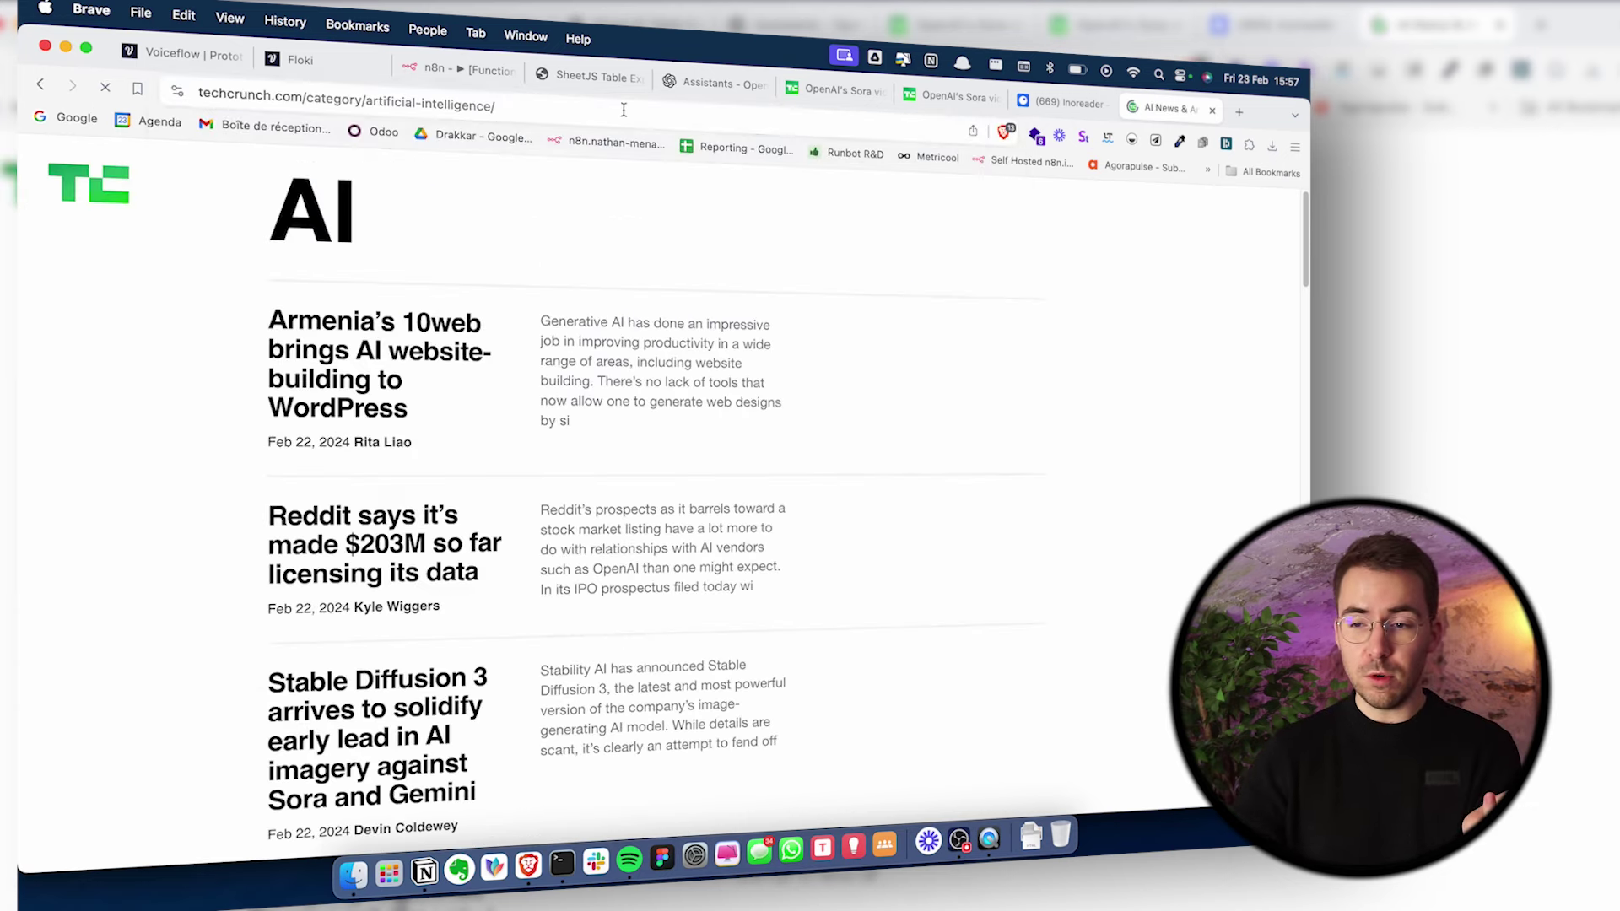
{"action": "scroll", "coordinate": [484, 234], "scroll_direction": "down", "scroll_amount": 3}
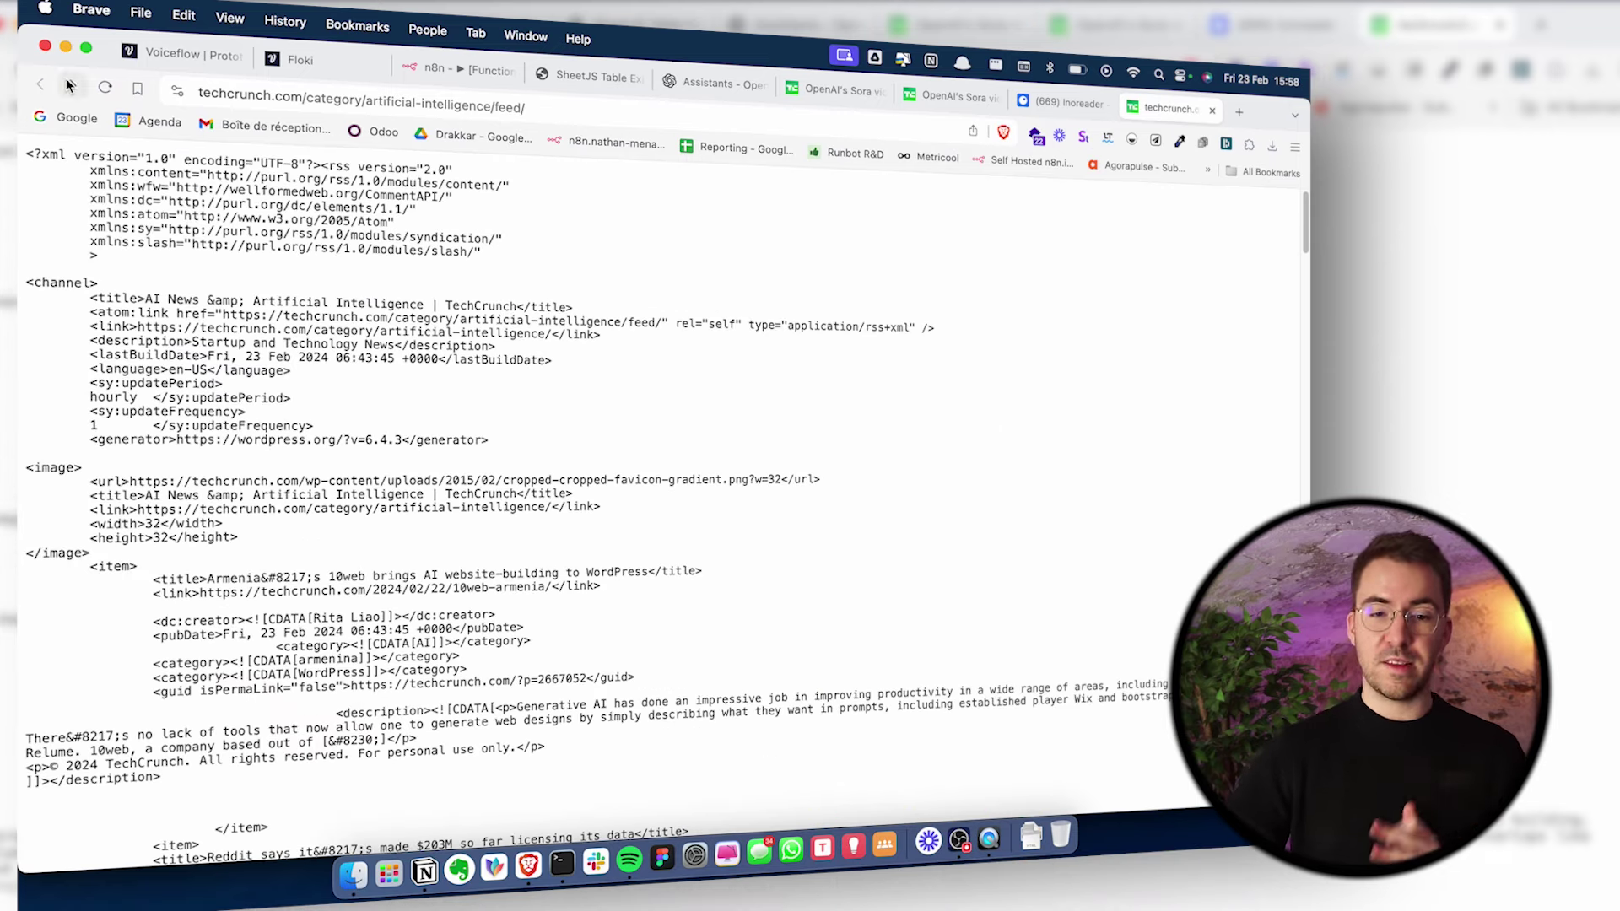
{"action": "left_click", "coordinate": [42, 85]}
{"action": "scroll", "coordinate": [483, 395], "scroll_direction": "up", "scroll_amount": 4}
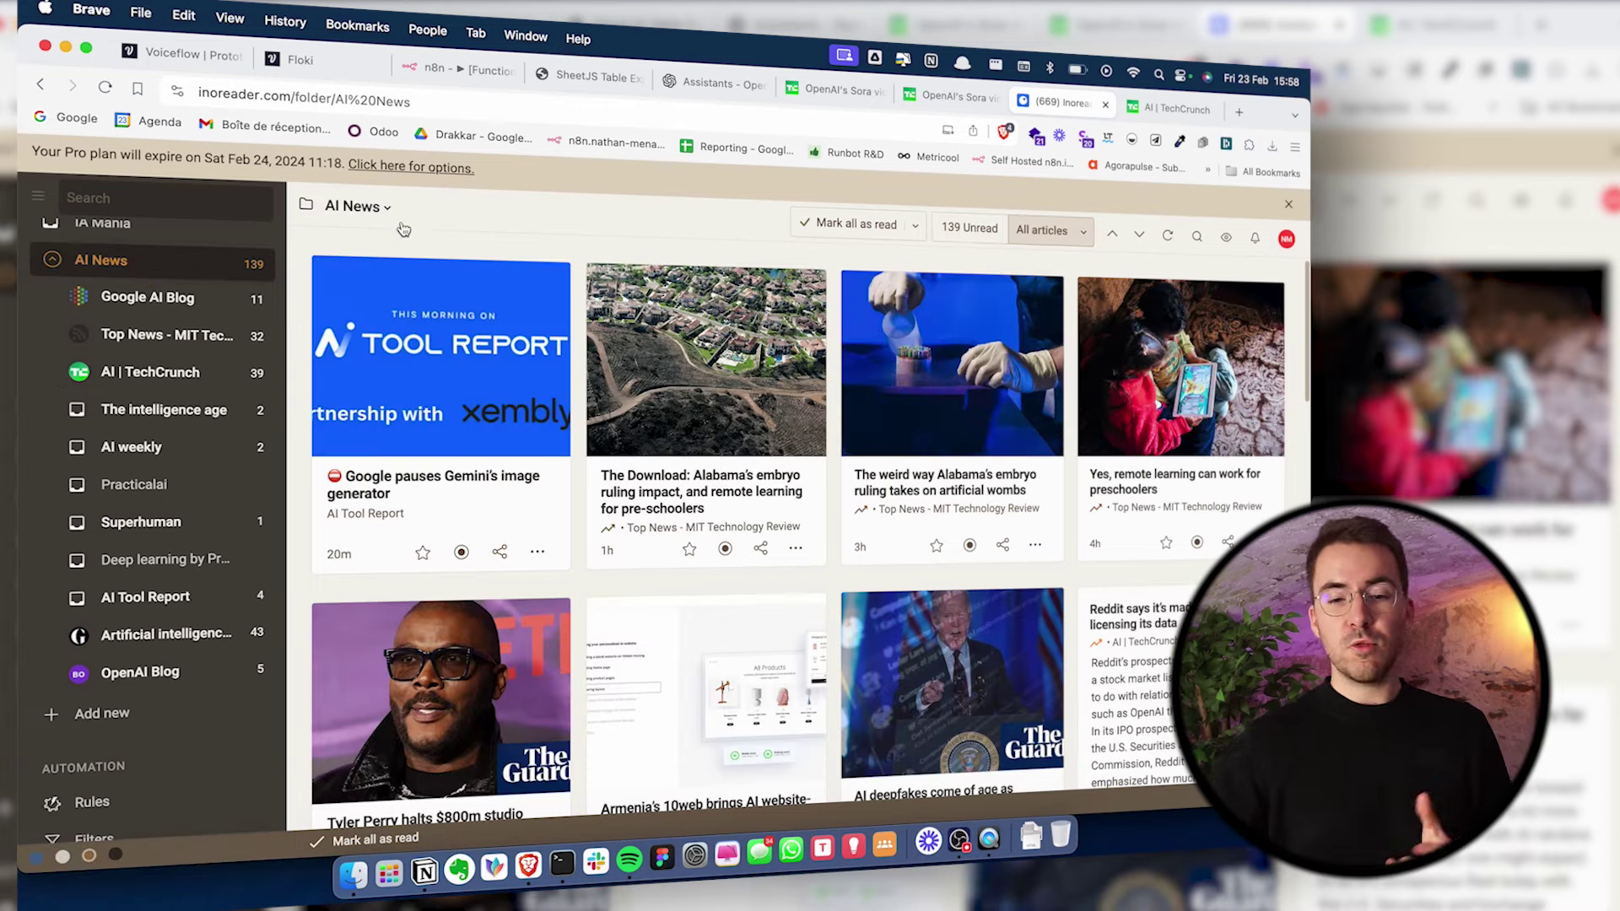
Open the JSON feed of Inoreader's AI News folder and look through its article items
{"action": "left_click", "coordinate": [371, 206]}
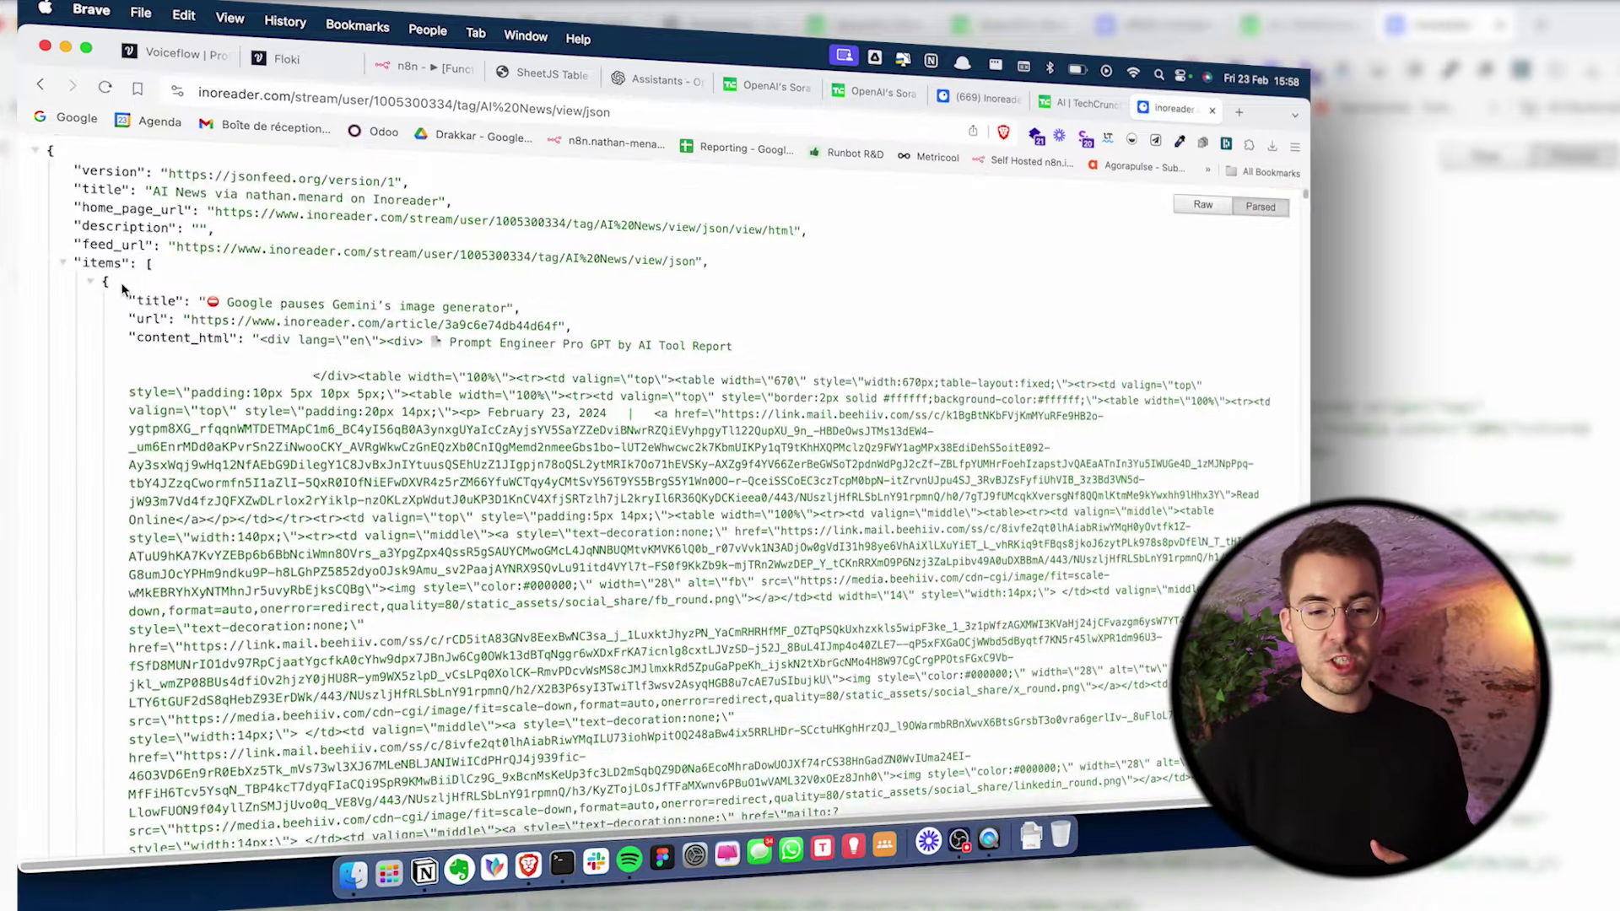
{"action": "scroll", "coordinate": [122, 290], "scroll_direction": "down", "scroll_amount": 20}
{"action": "scroll", "coordinate": [205, 357], "scroll_direction": "down", "scroll_amount": 15}
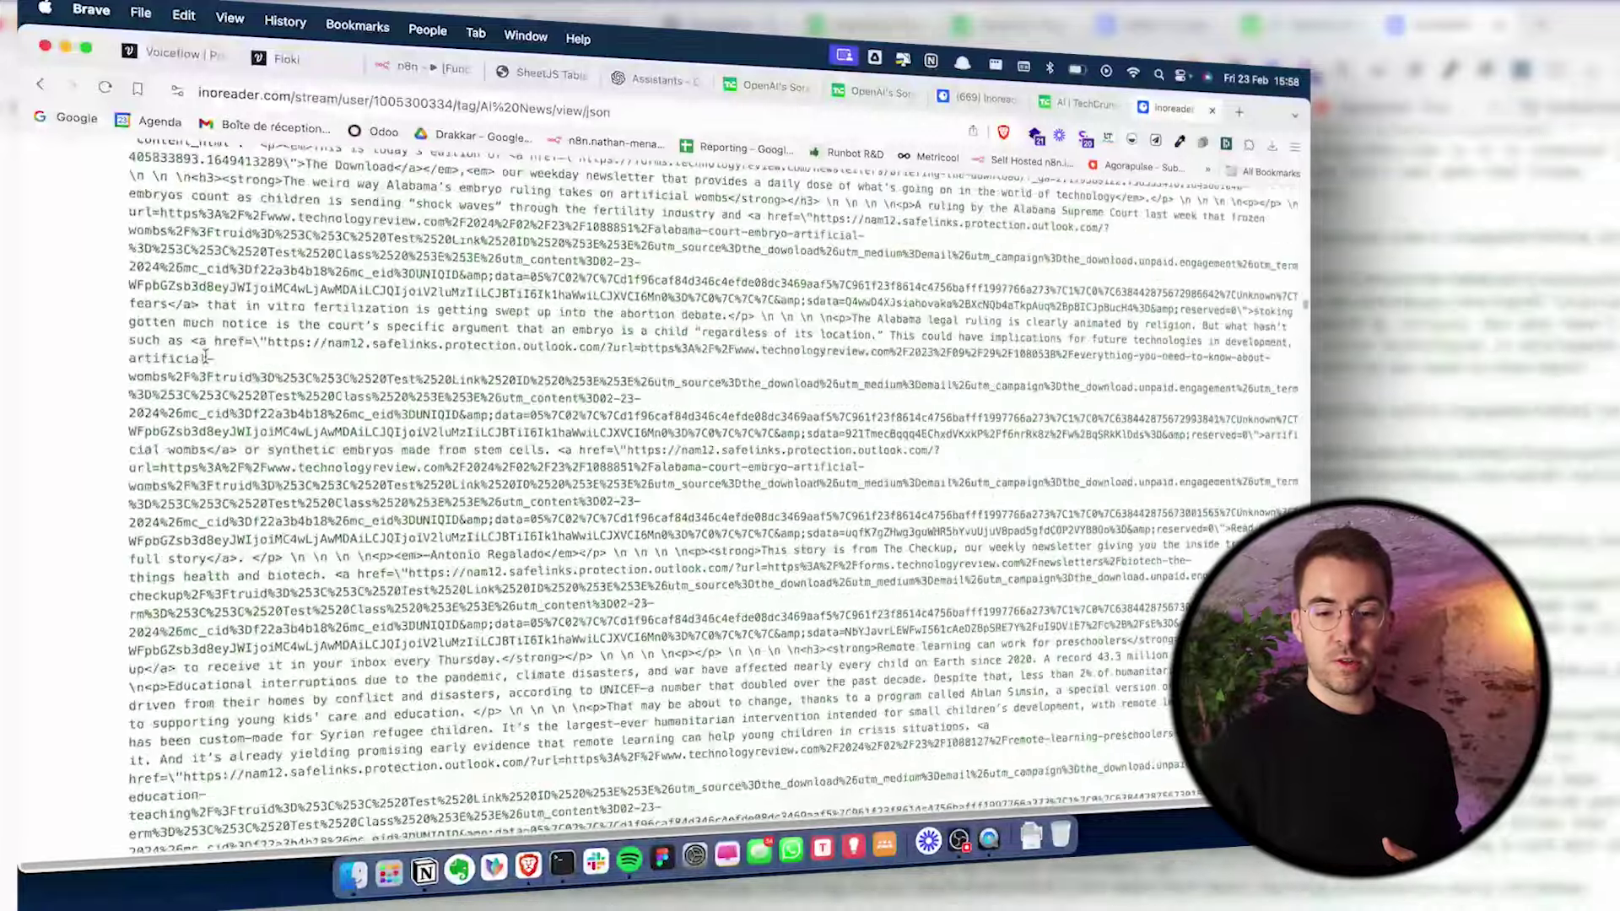
Switch back to the n8n get_articles workflow and view the nodes that follow the HTTP Request
{"action": "left_click", "coordinate": [411, 64]}
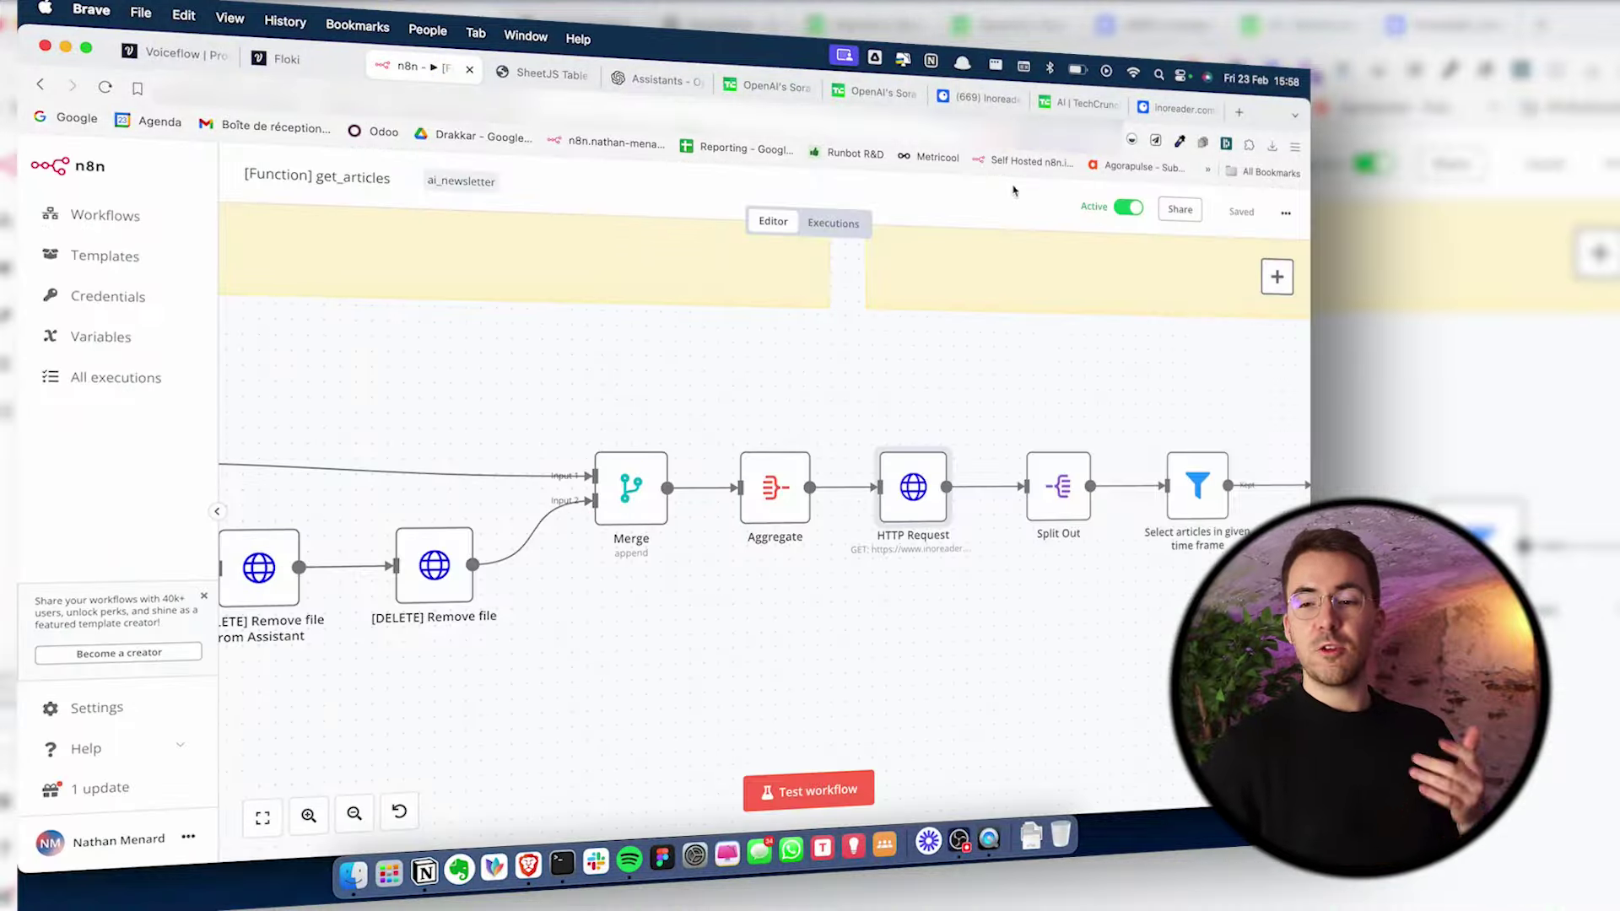
{"action": "scroll", "coordinate": [870, 482], "scroll_direction": "right", "scroll_amount": 5}
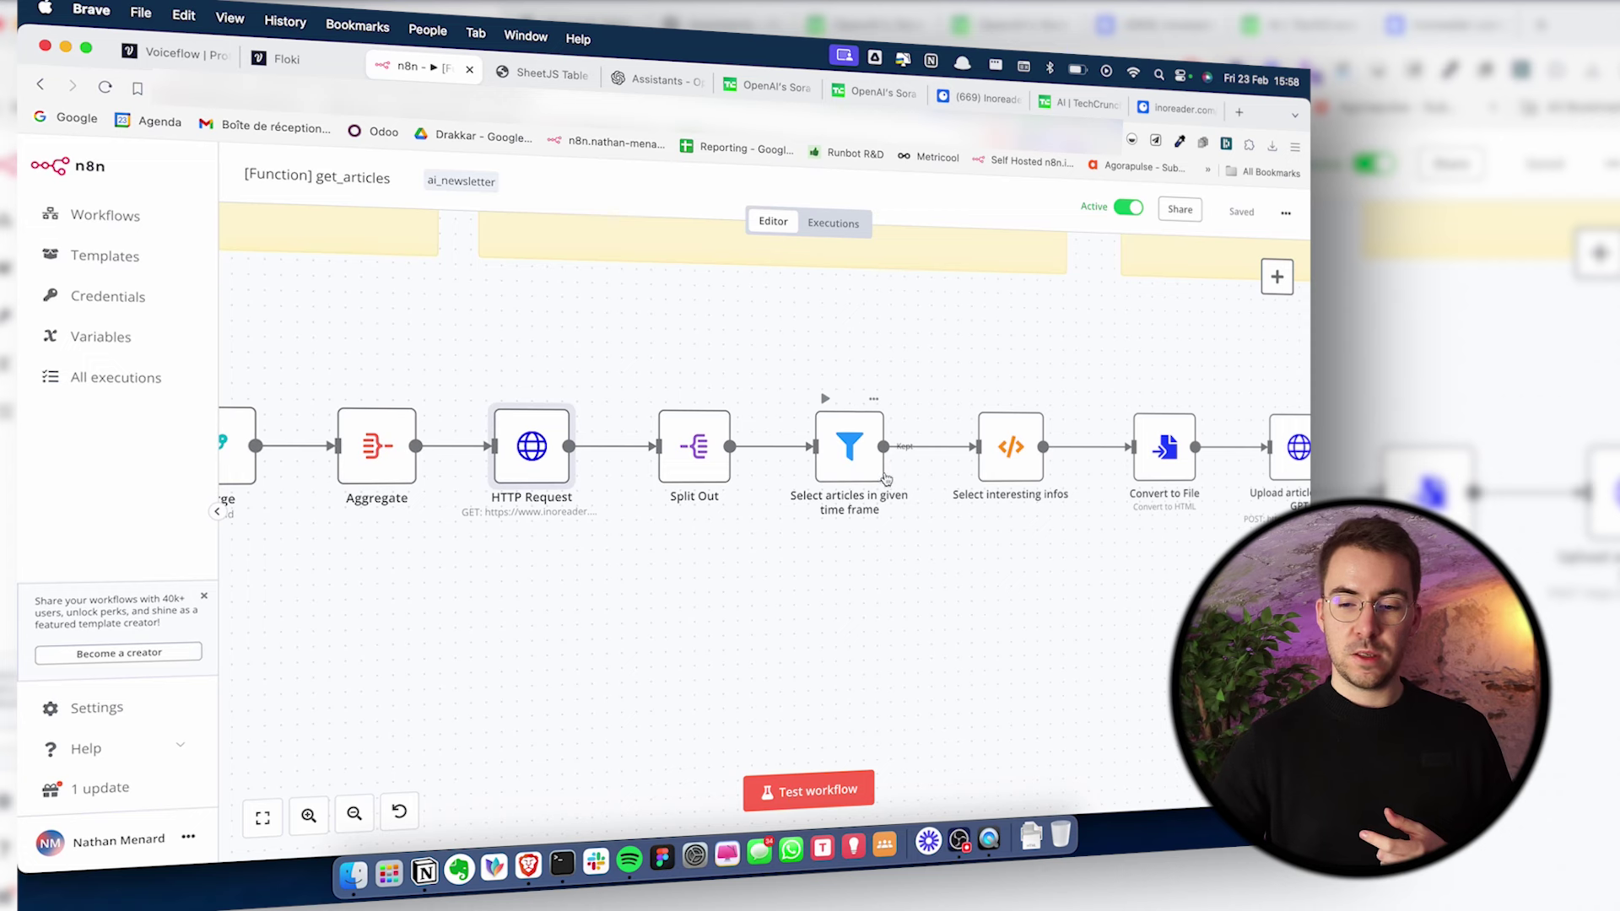
Follow the get_articles workflow to the Convert to File and Upload articles file to GPT nodes, and switch to the OpenAI Assistants page
{"action": "scroll", "coordinate": [936, 527], "scroll_direction": "right", "scroll_amount": 2}
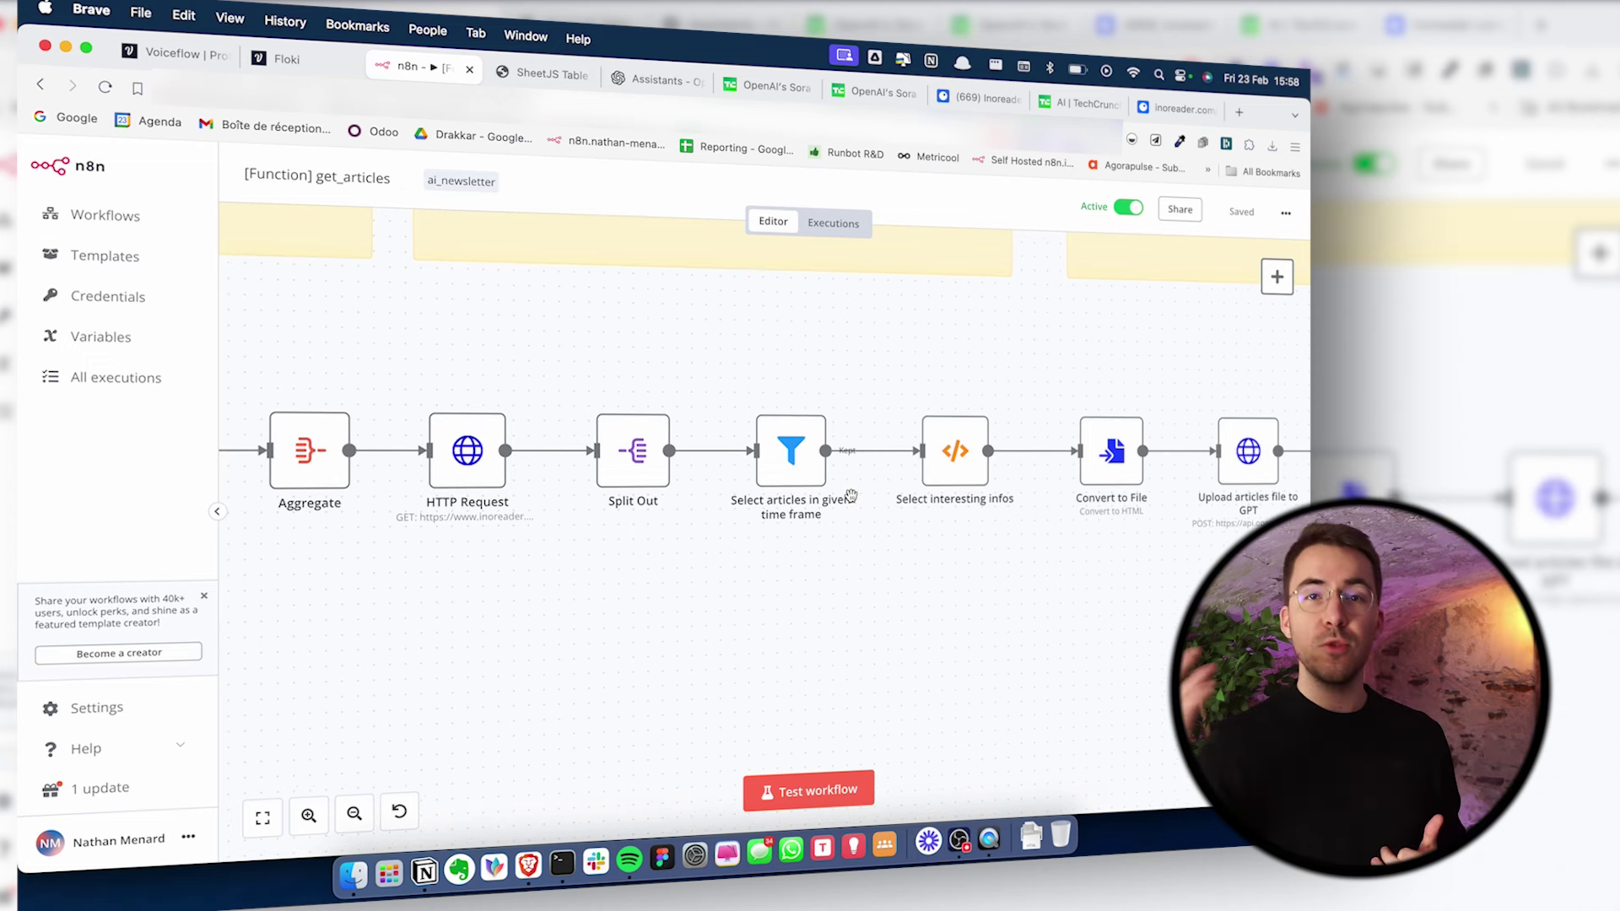
{"action": "scroll", "coordinate": [1022, 557], "scroll_direction": "right", "scroll_amount": 2}
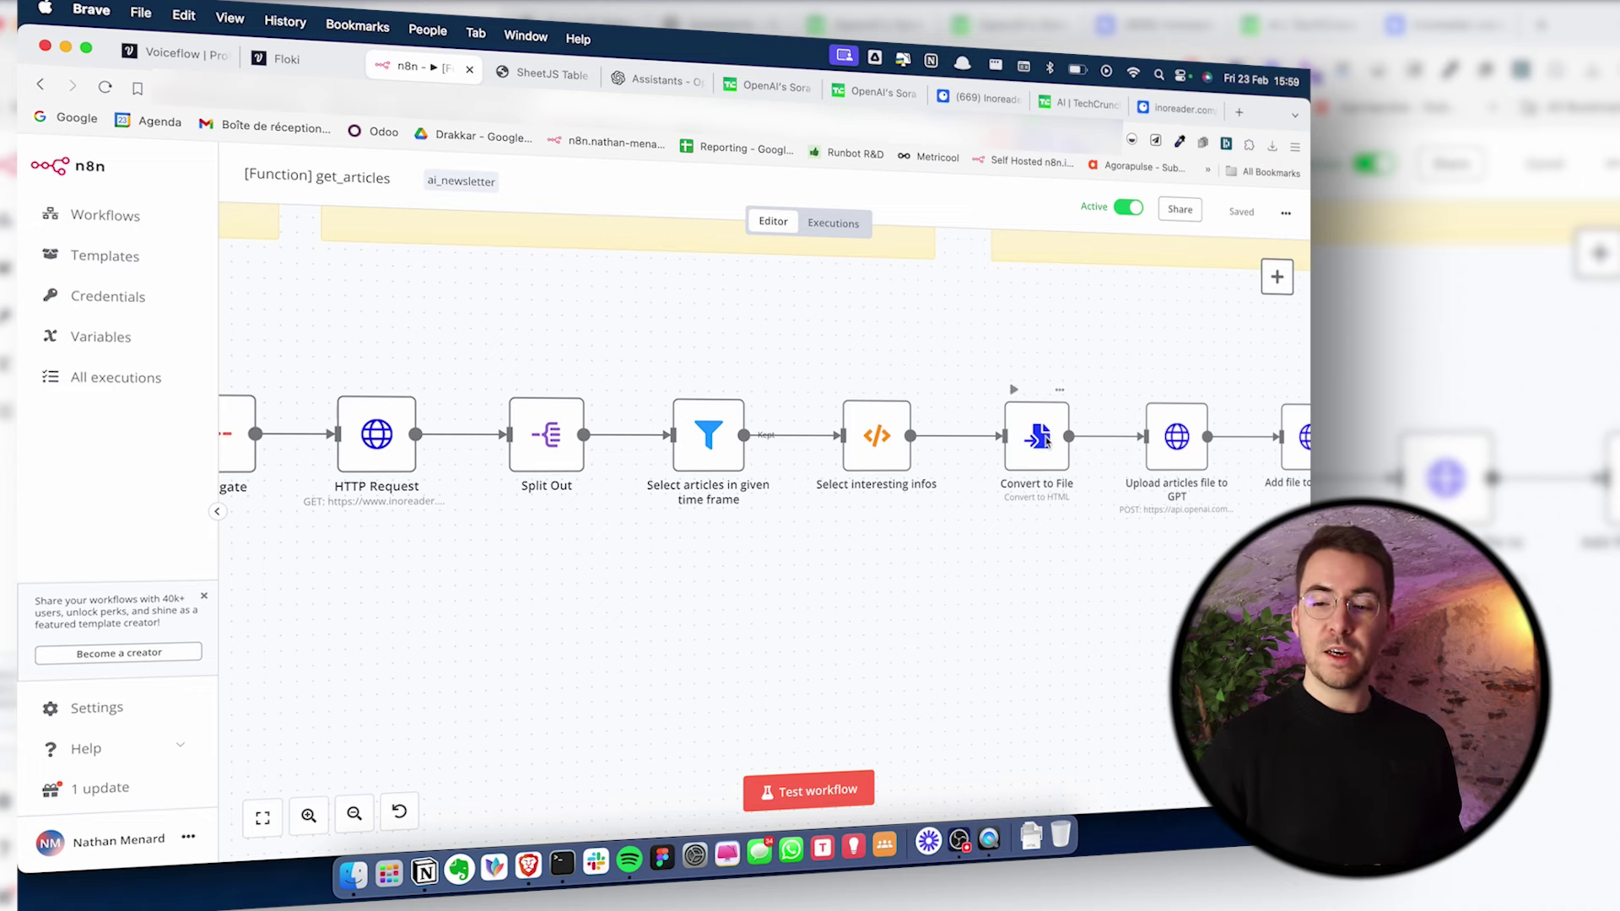
{"action": "scroll", "coordinate": [1046, 439], "scroll_direction": "right", "scroll_amount": 1}
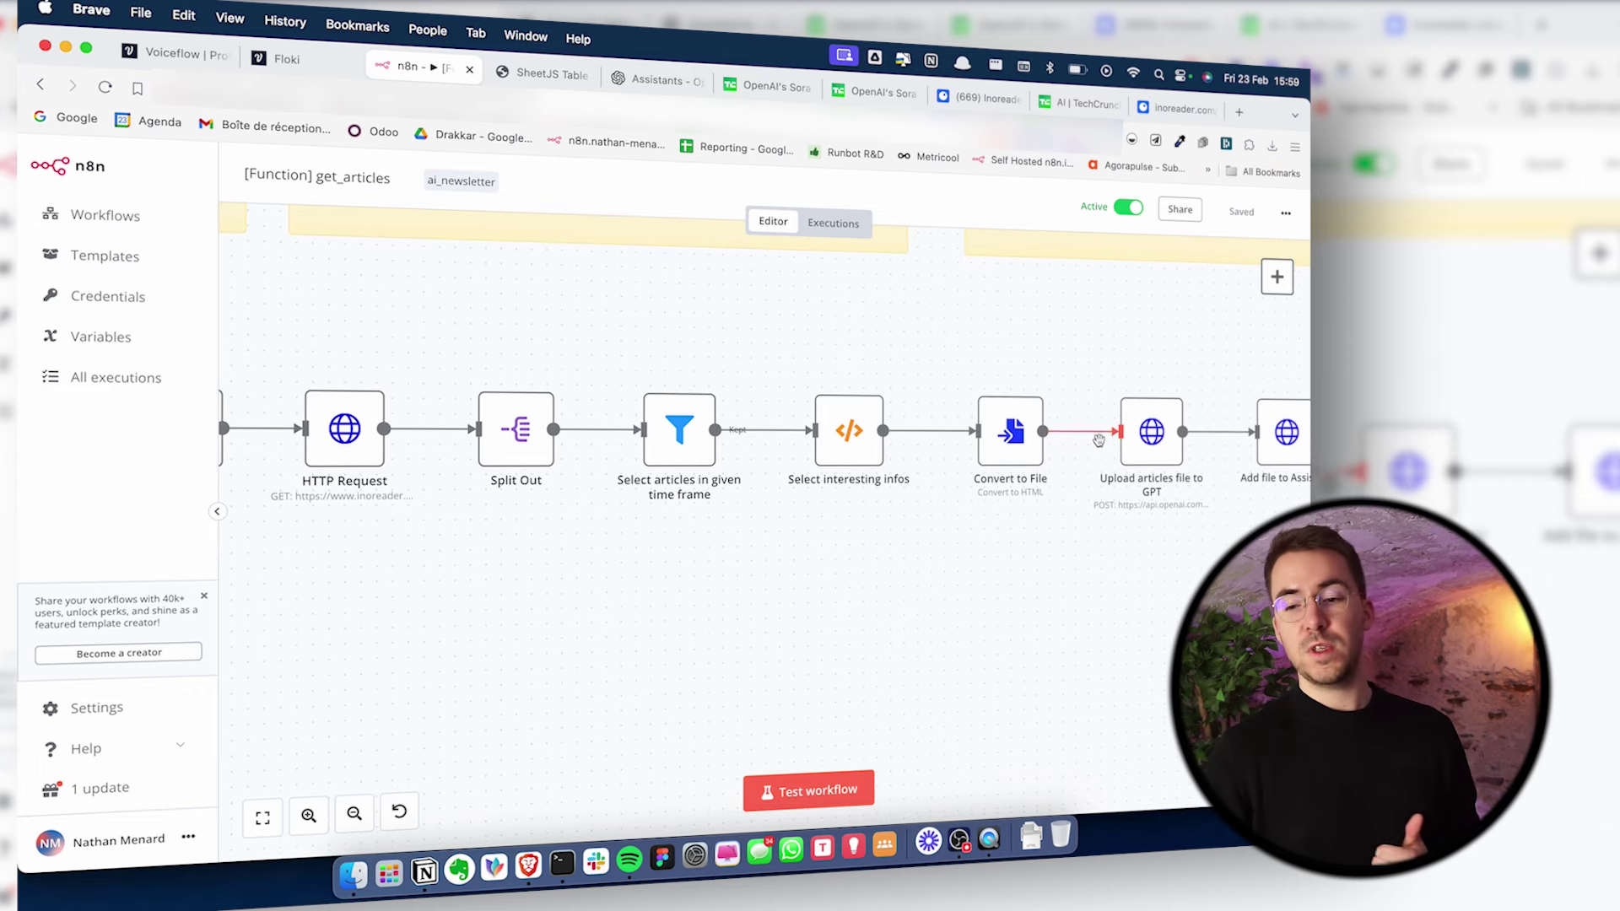
{"action": "left_click", "coordinate": [649, 80]}
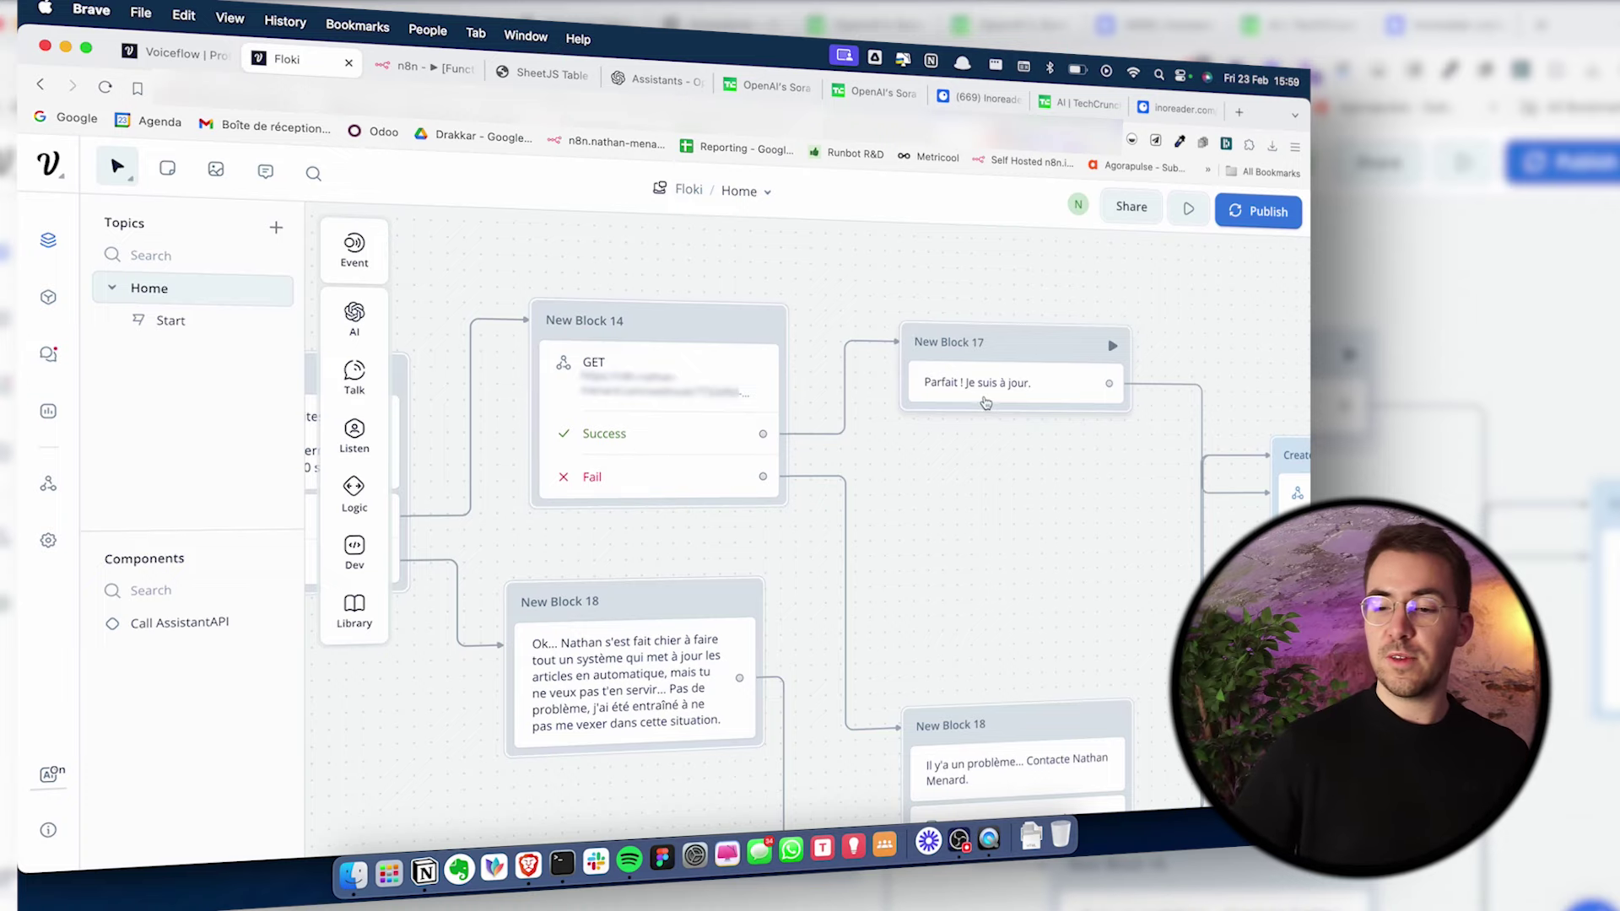
In the Floki flow, open the Prompt - Get top articles API block and read the raw body prompt about the 'articles.html' file
{"action": "scroll", "coordinate": [986, 403], "scroll_direction": "right", "scroll_amount": 5}
{"action": "scroll", "coordinate": [926, 386], "scroll_direction": "right", "scroll_amount": 3}
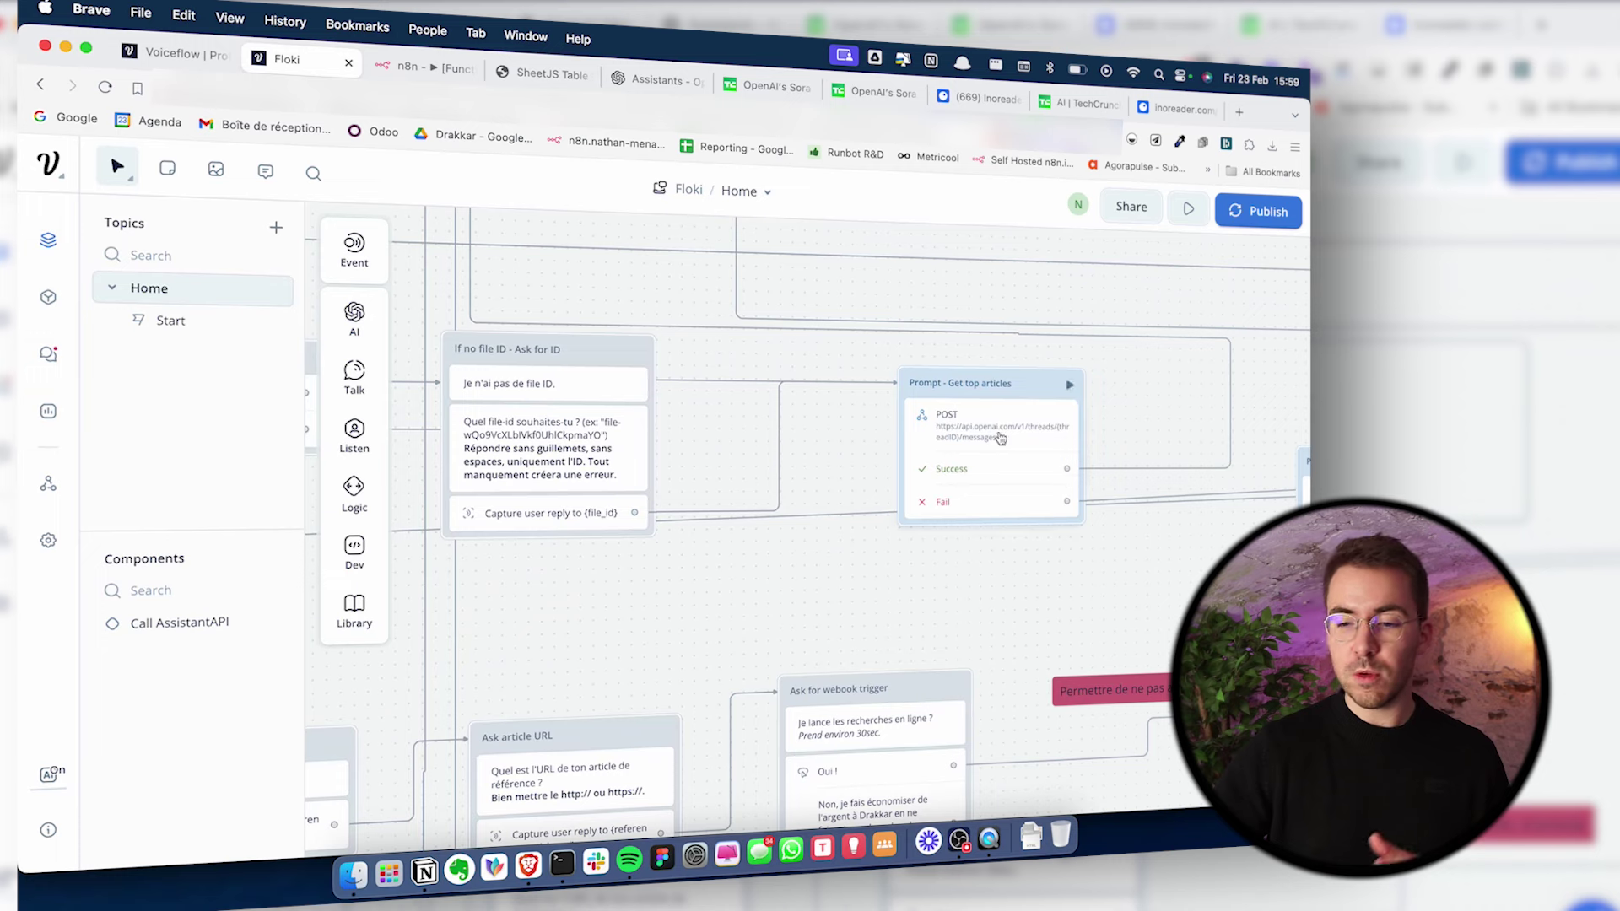
{"action": "scroll", "coordinate": [1001, 438], "scroll_direction": "down", "scroll_amount": 2}
{"action": "left_click", "coordinate": [1004, 437]}
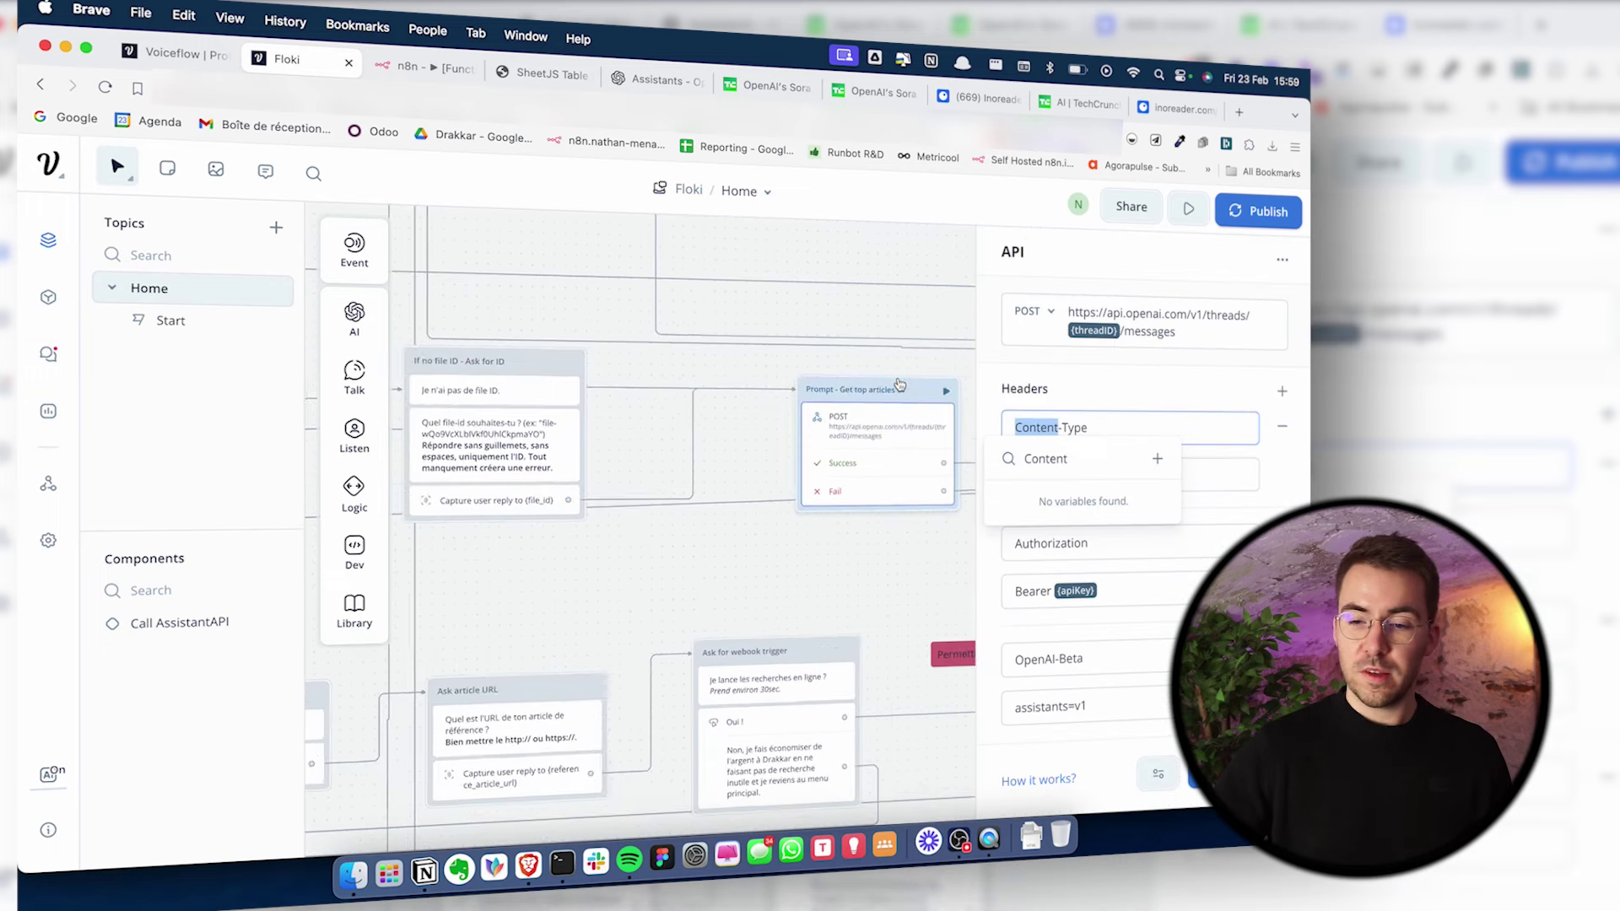
{"action": "scroll", "coordinate": [801, 422], "scroll_direction": "left", "scroll_amount": 10}
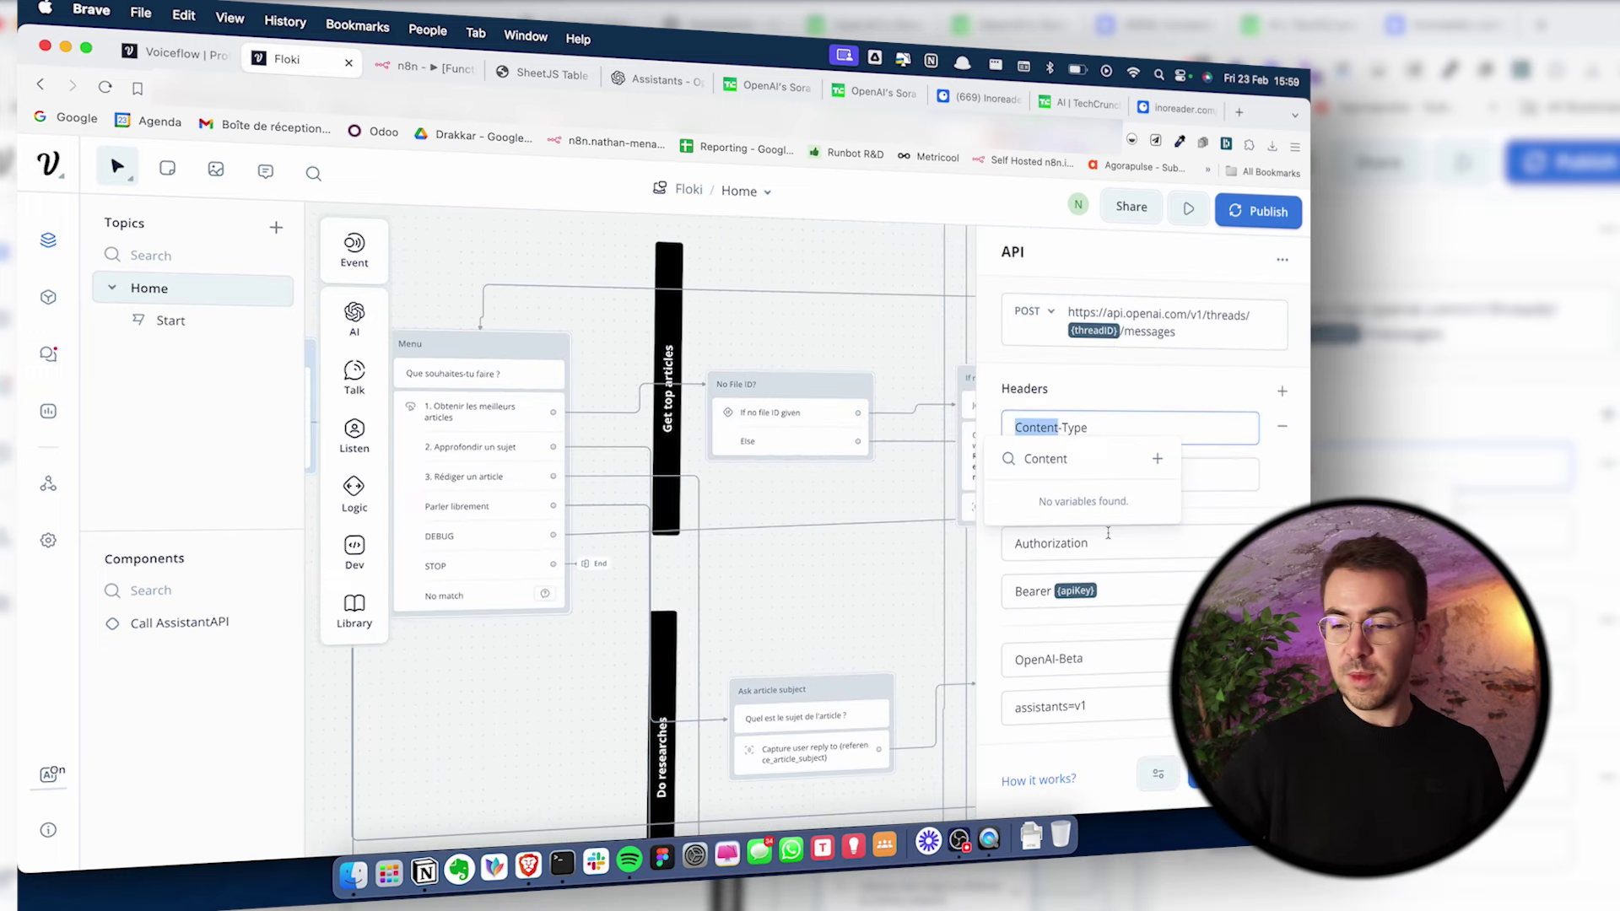
{"action": "scroll", "coordinate": [1206, 520], "scroll_direction": "down", "scroll_amount": 5}
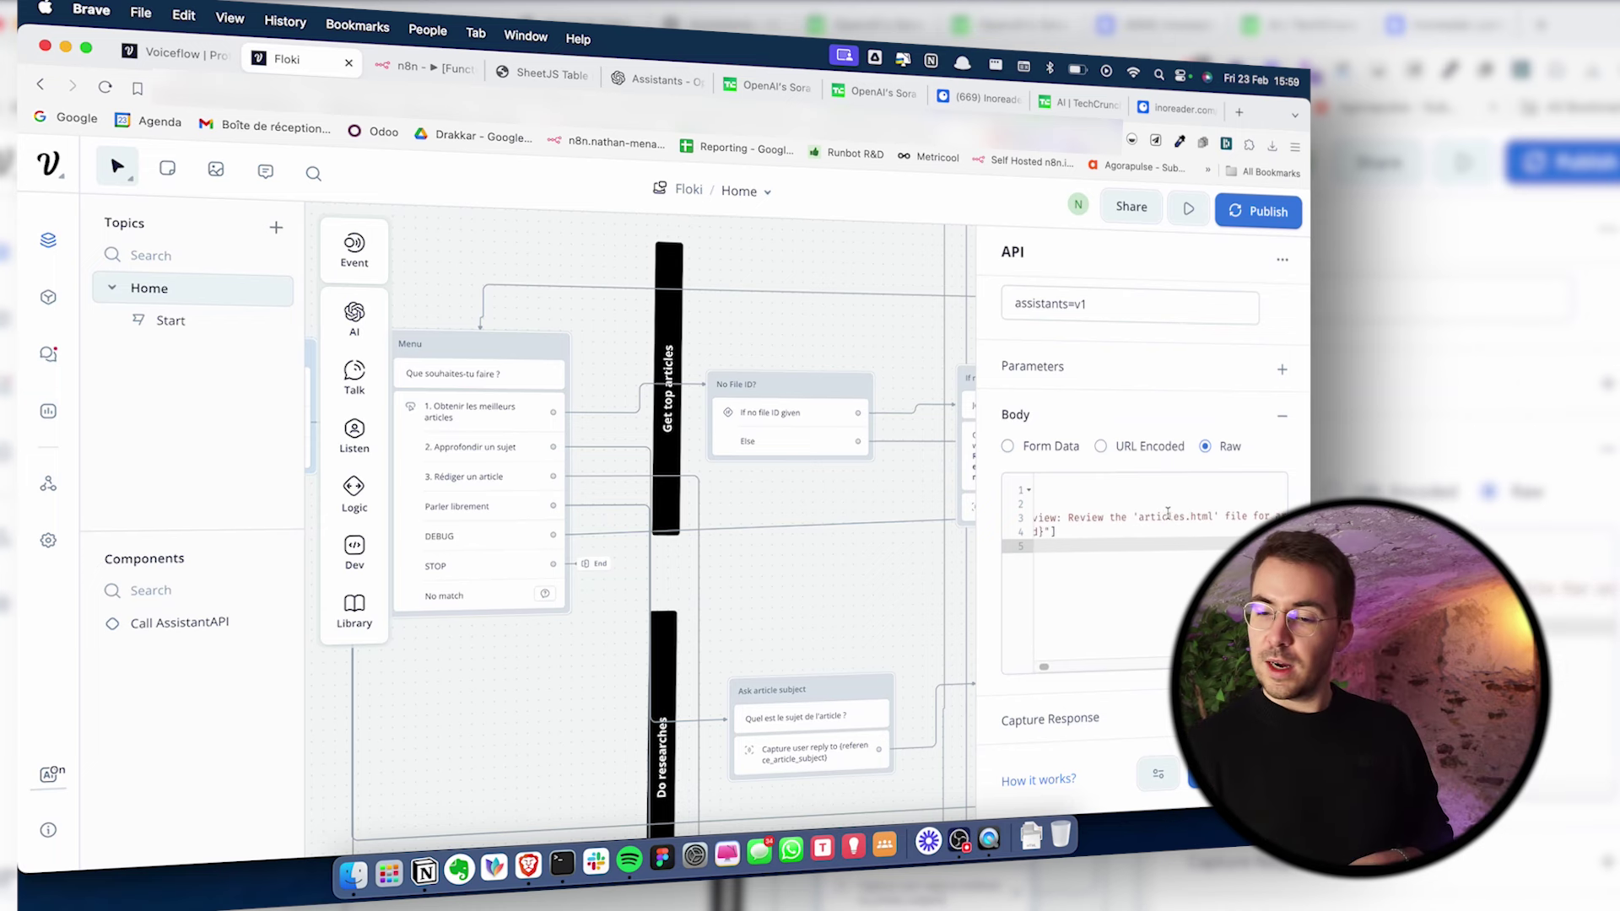
{"action": "double_click", "coordinate": [1168, 514]}
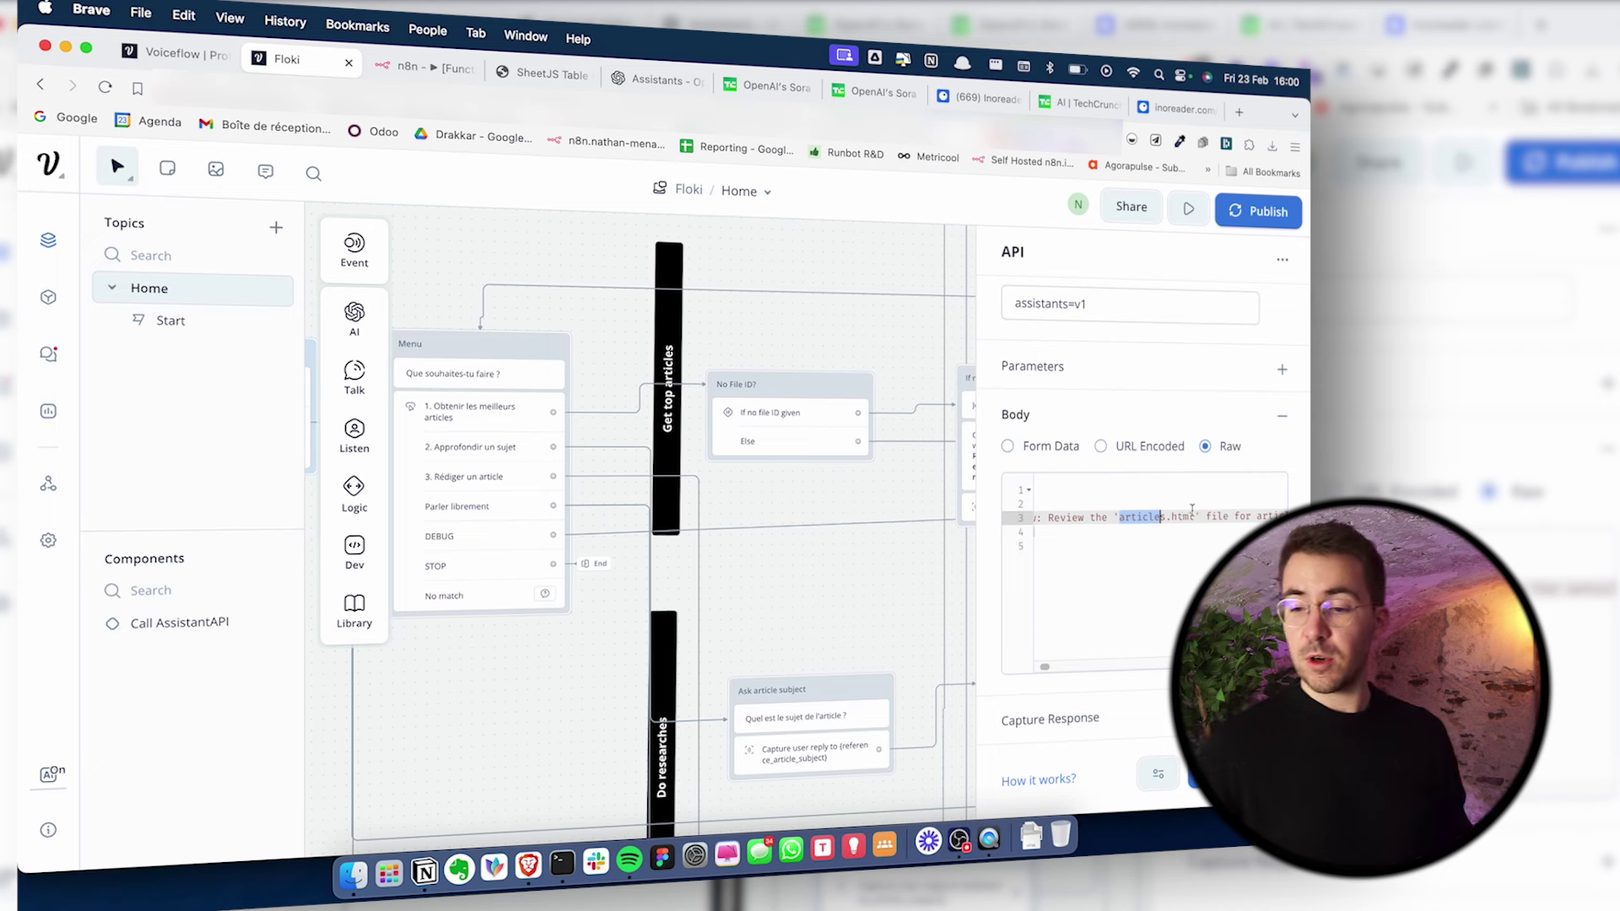
{"action": "left_click_drag", "start_coordinate": [1151, 510], "coordinate": [1265, 511]}
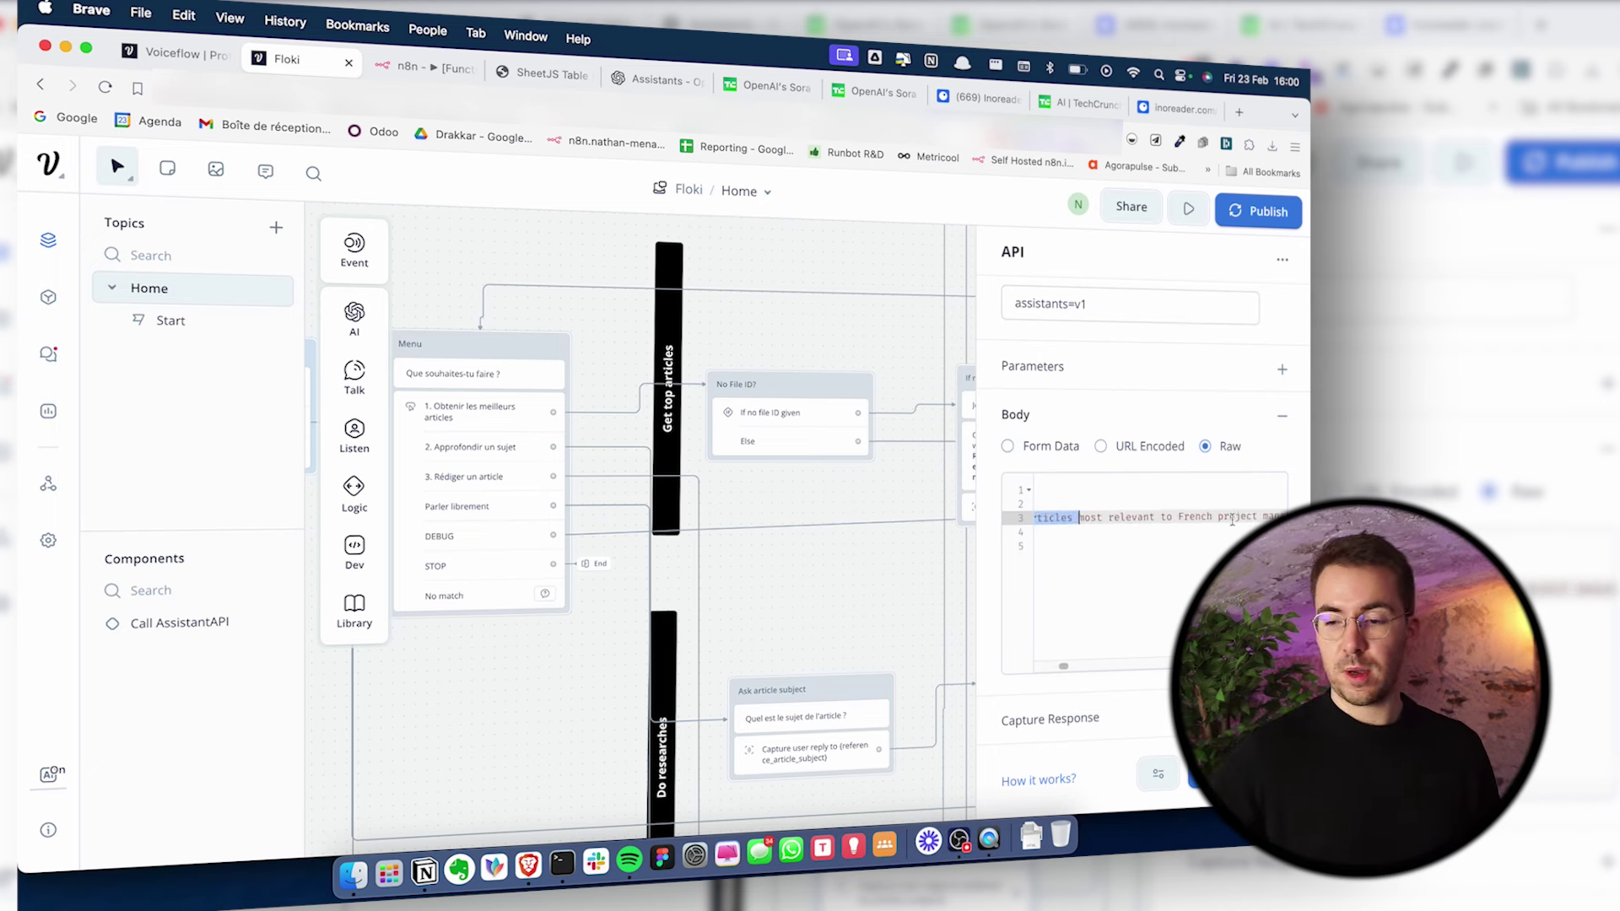
{"action": "scroll", "coordinate": [1178, 522], "scroll_direction": "right", "scroll_amount": 5}
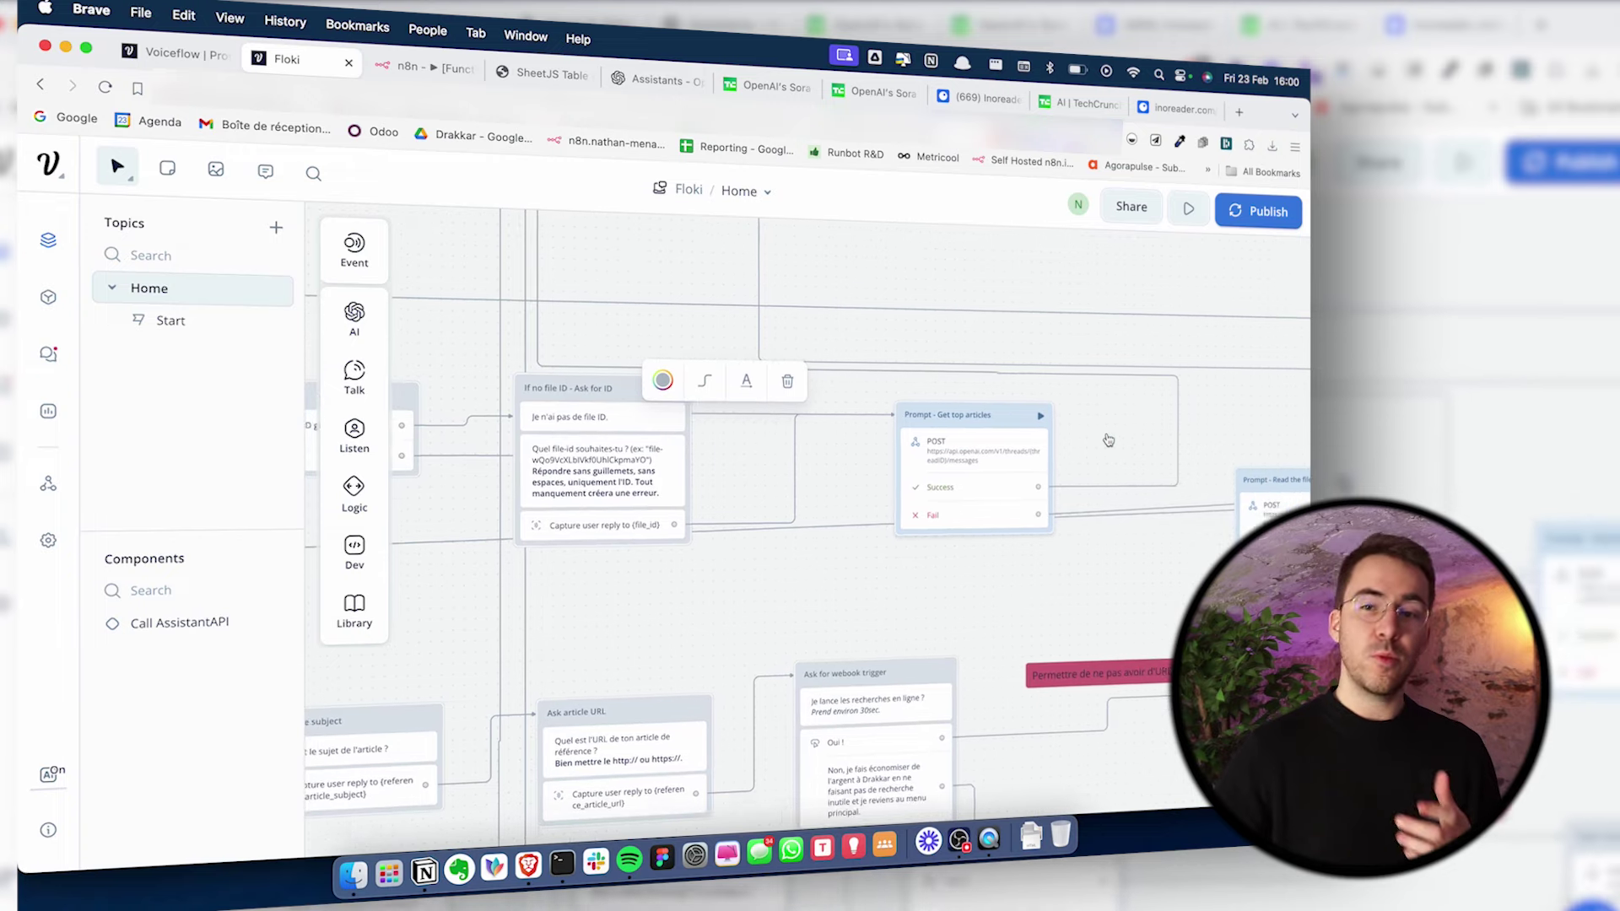
View the flow section that gets the assistant's answer, from Retrieve Thread through the run polling loop to Get Message ID
{"action": "scroll", "coordinate": [1106, 441], "scroll_direction": "down", "scroll_amount": 10}
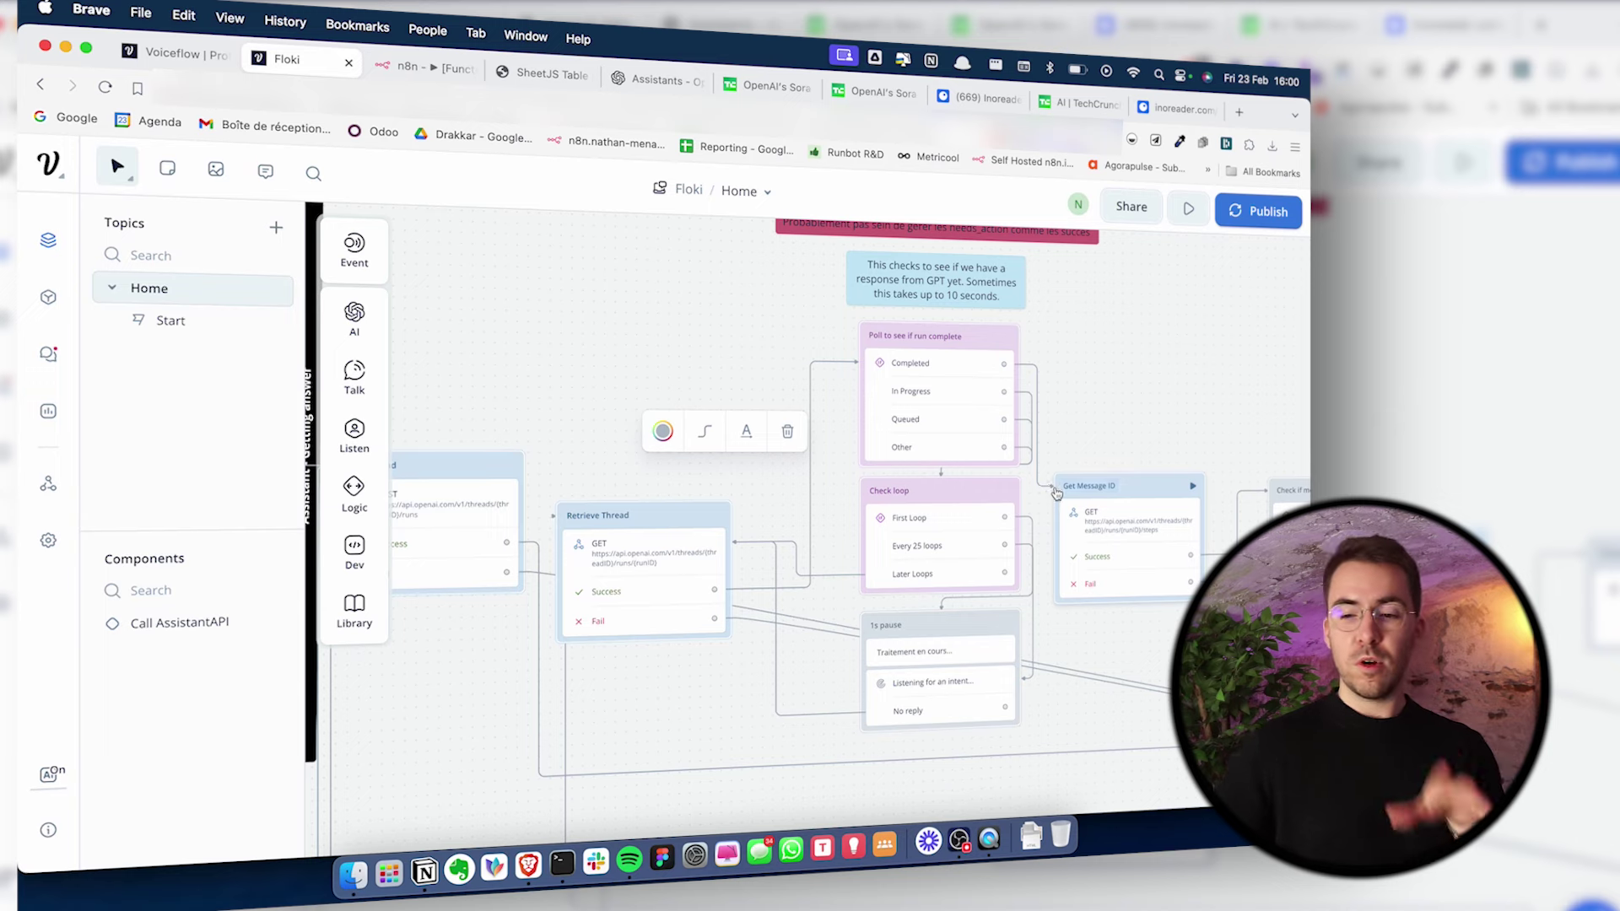
{"action": "scroll", "coordinate": [1102, 480], "scroll_direction": "right", "scroll_amount": 5}
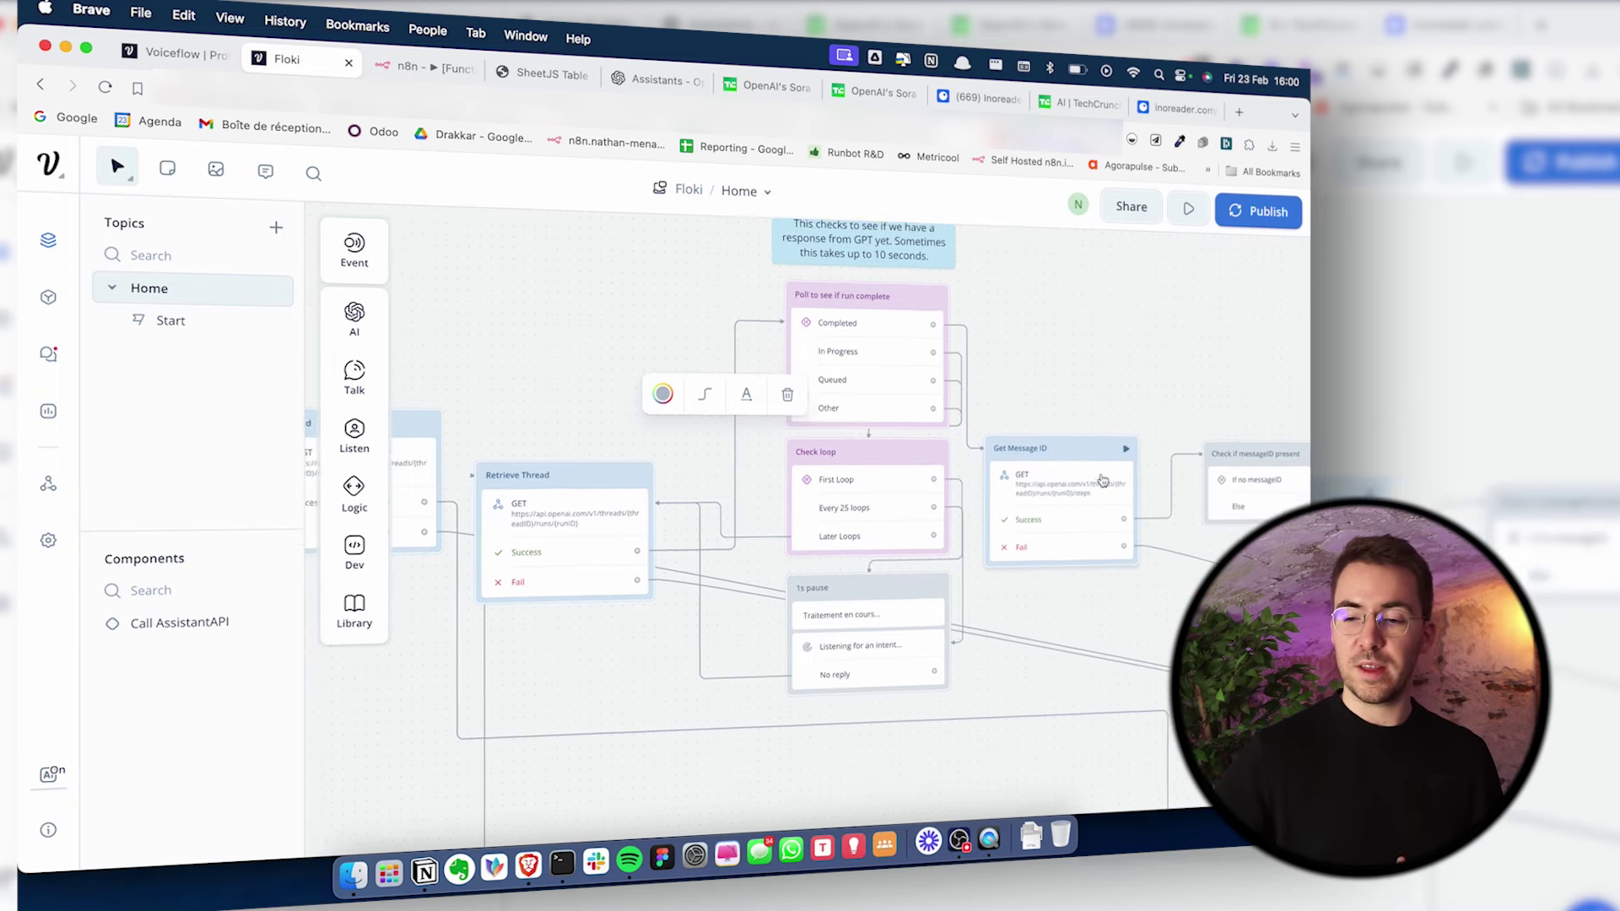
{"action": "scroll", "coordinate": [1094, 420], "scroll_direction": "right", "scroll_amount": 3}
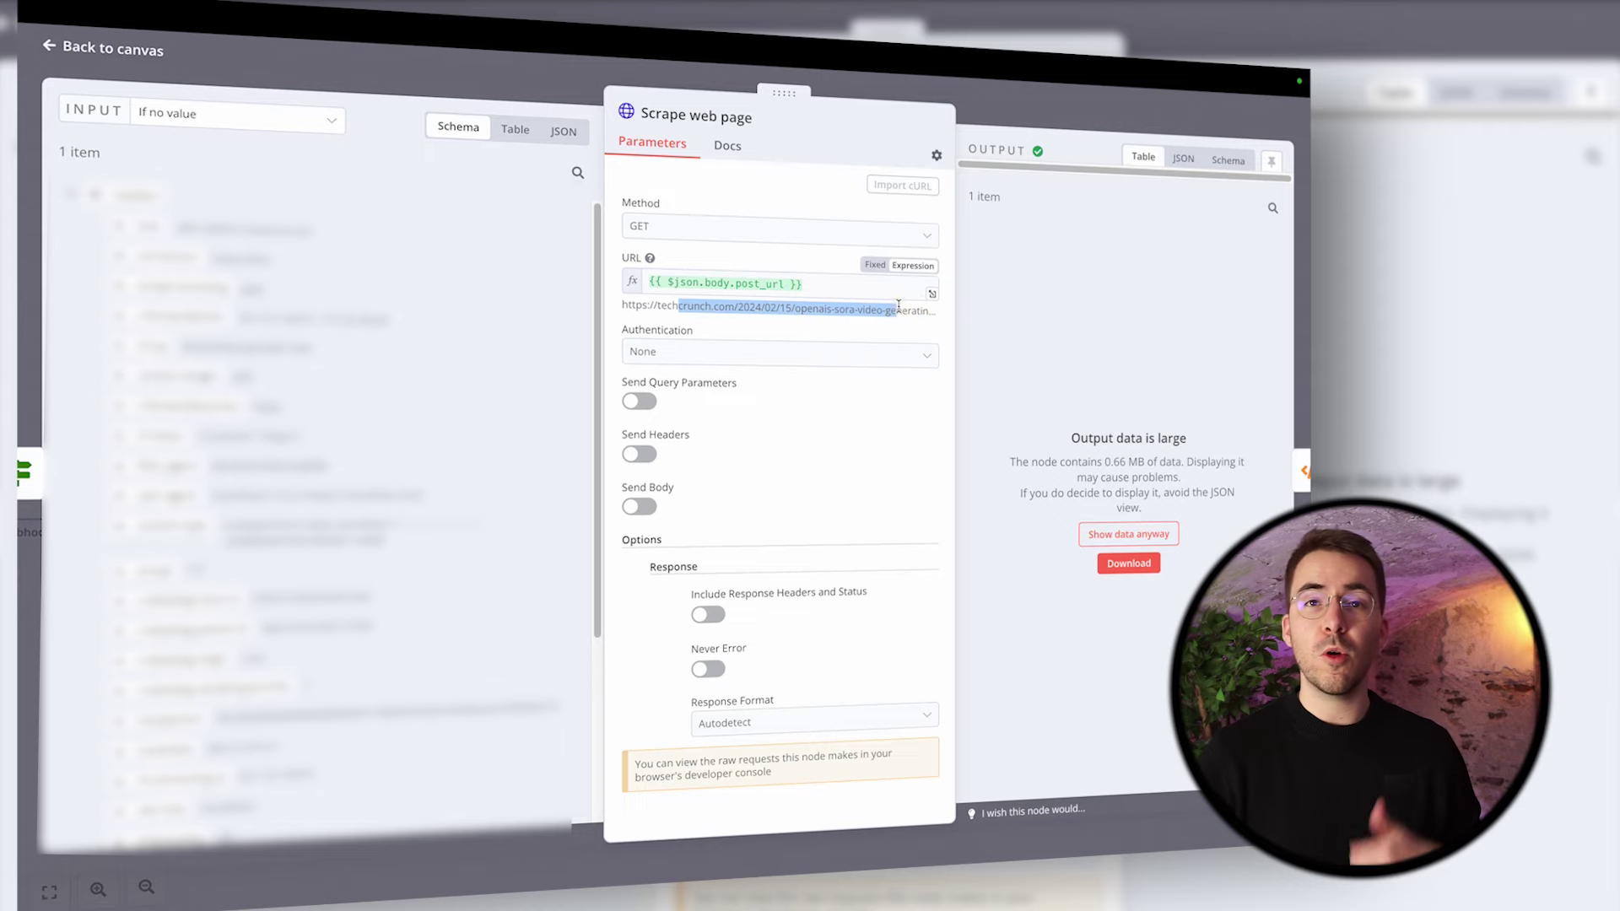
Examine the scraped article URL in the Scrape web page node, display its large output and look through the returned HTML
{"action": "left_click_drag", "start_coordinate": [899, 305], "coordinate": [907, 314]}
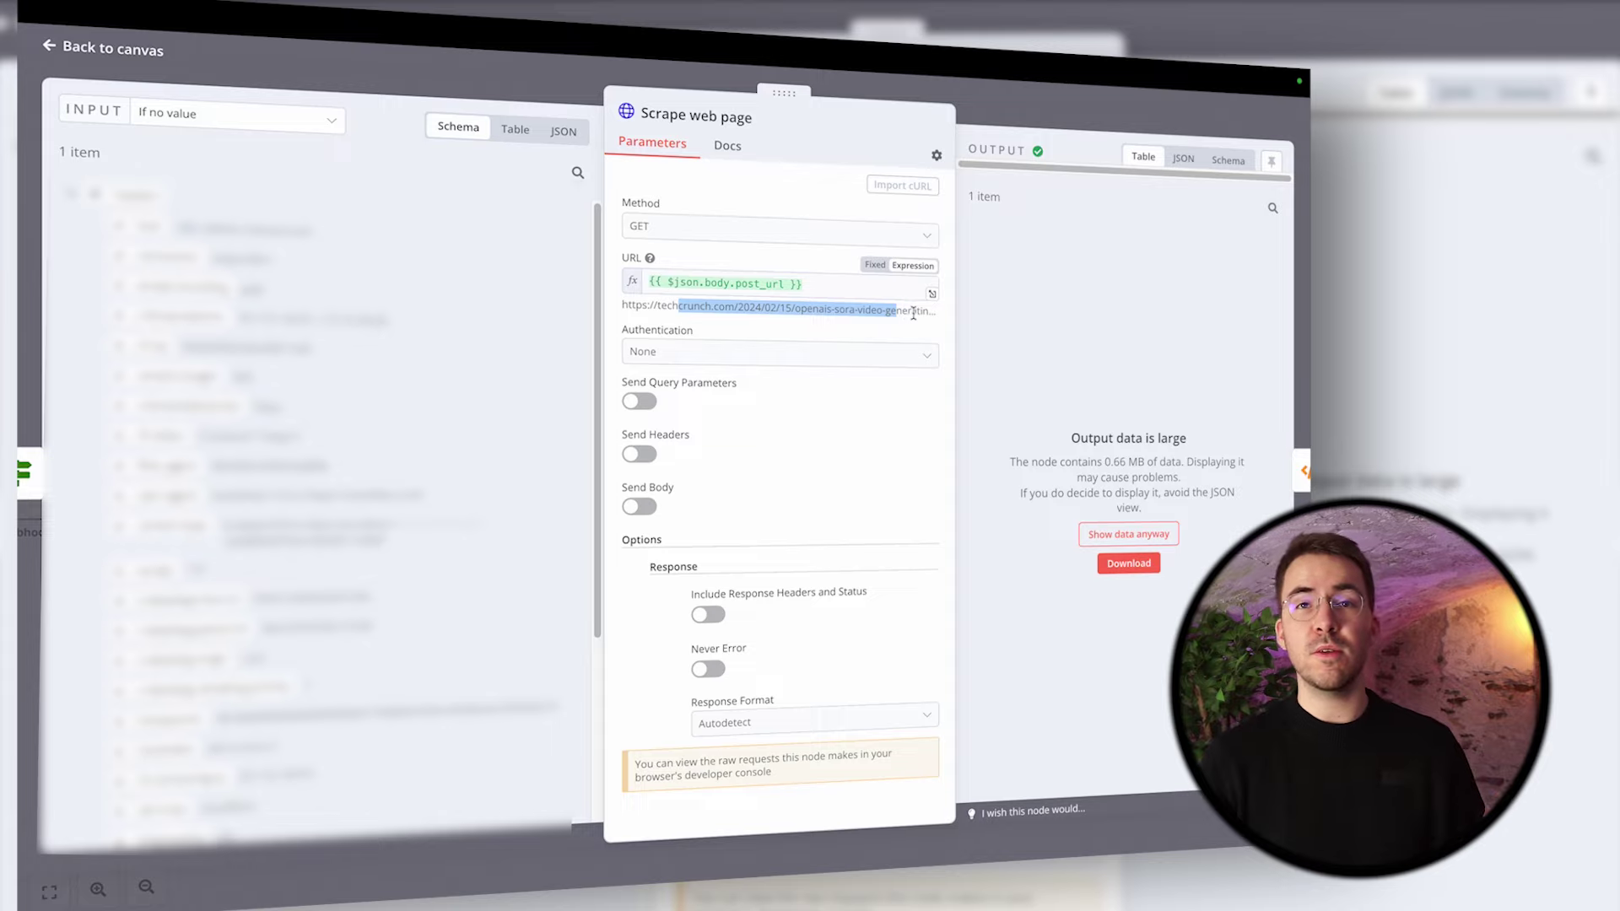
{"action": "left_click", "coordinate": [1121, 531]}
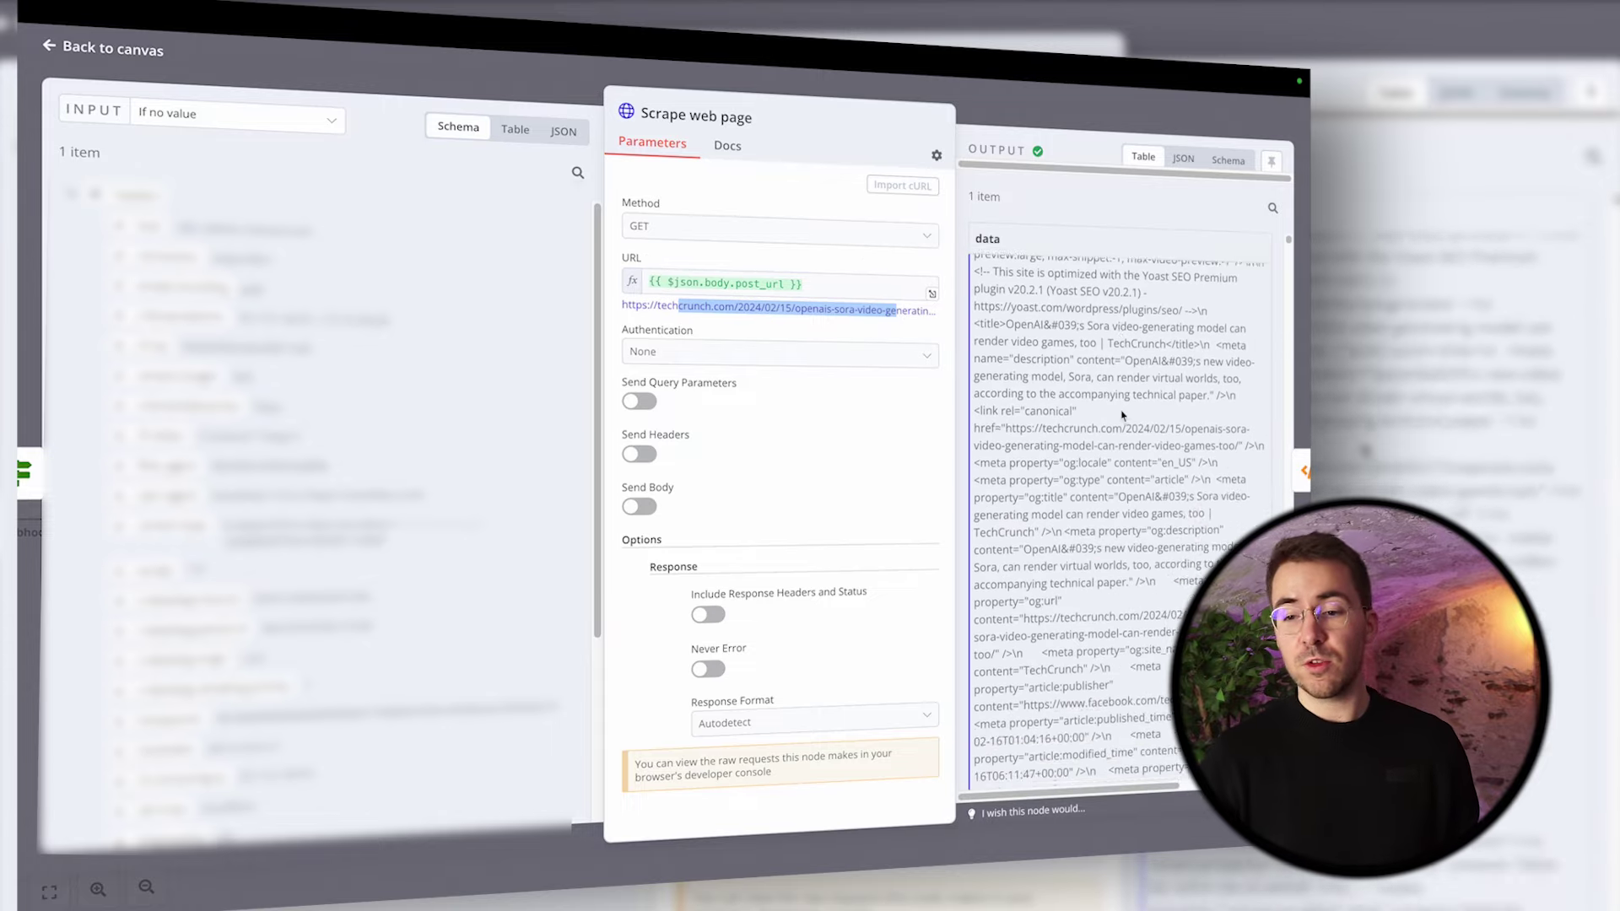
{"action": "left_click_drag", "start_coordinate": [1002, 272], "coordinate": [1077, 311]}
{"action": "left_click", "coordinate": [1085, 391]}
{"action": "scroll", "coordinate": [1085, 390], "scroll_direction": "down", "scroll_amount": 3}
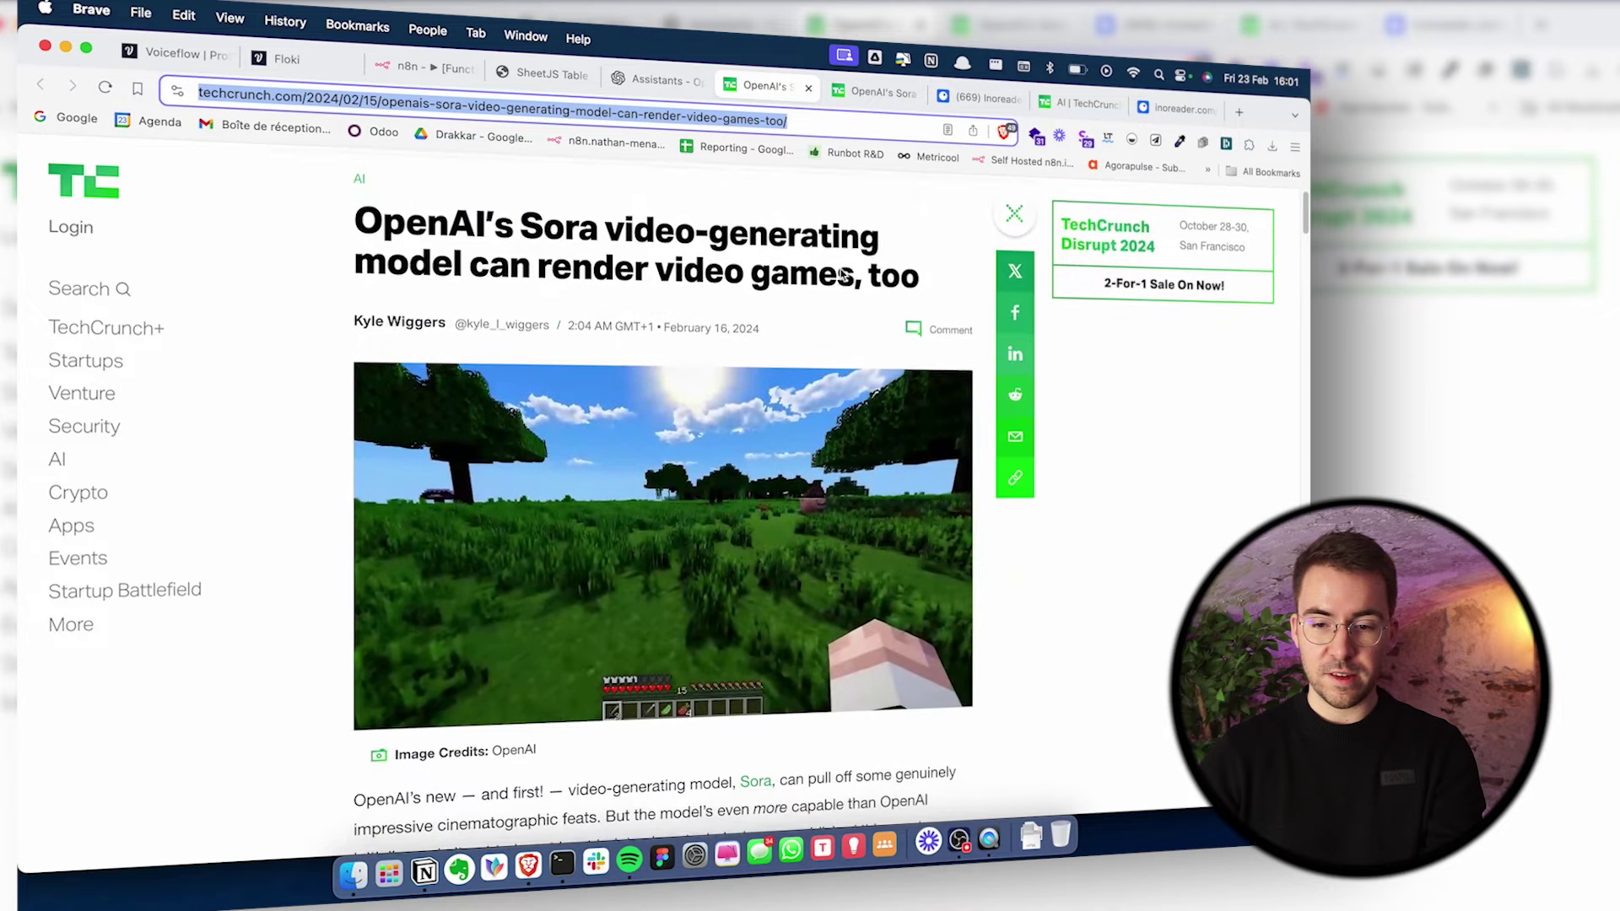
Open the page source of the TechCrunch Sora article and highlight its opening HTML and script code
{"action": "right_click", "coordinate": [847, 291]}
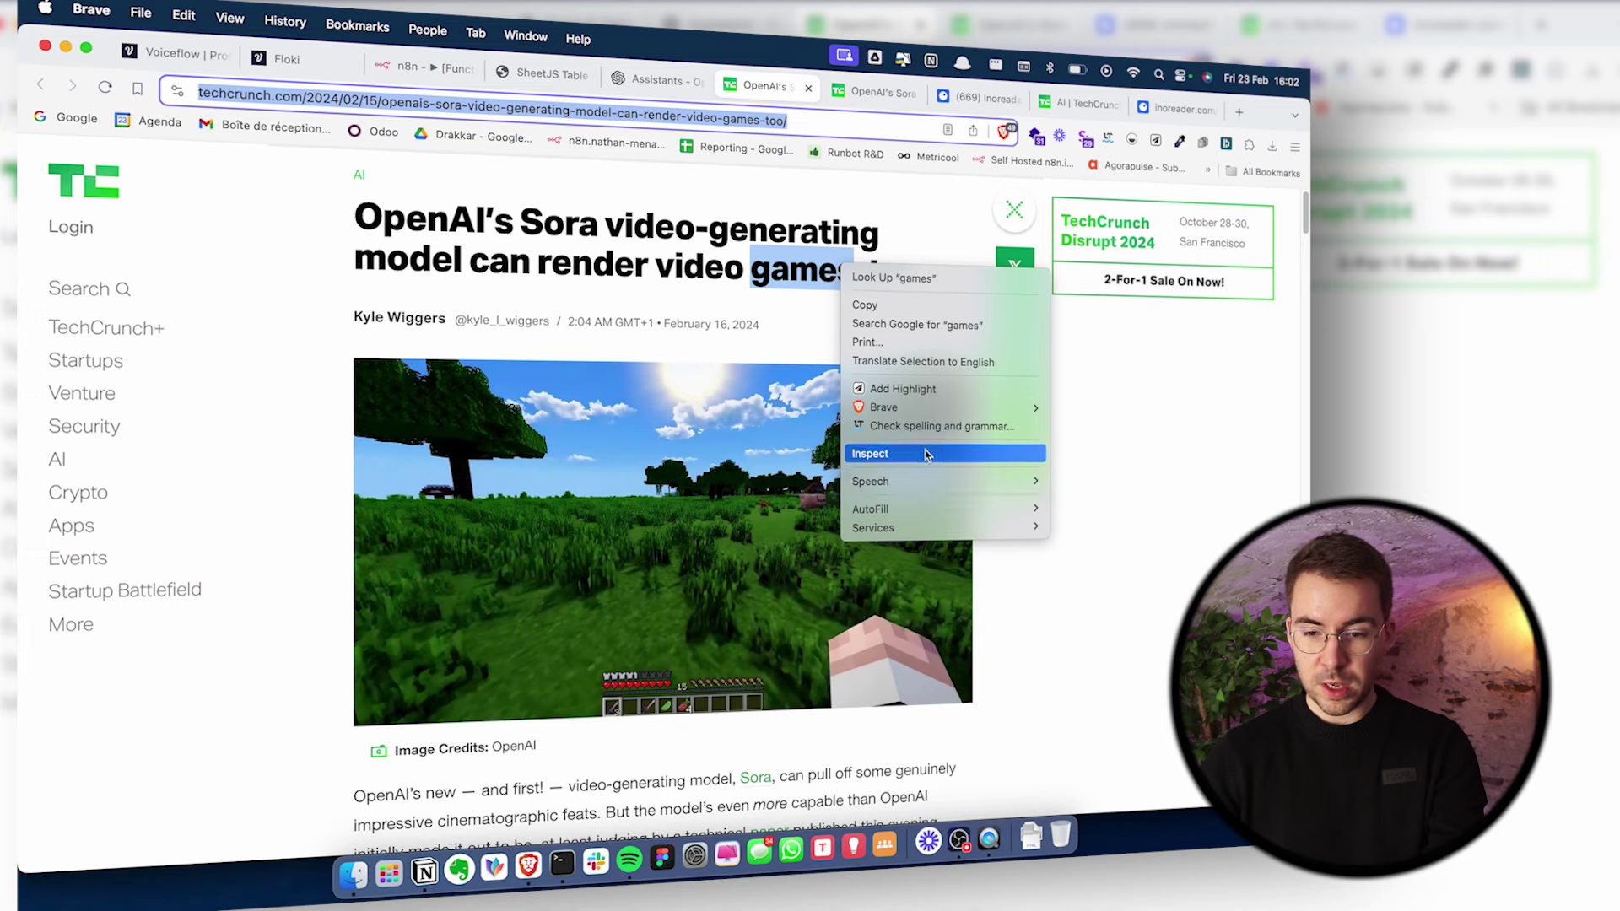
{"action": "right_click", "coordinate": [958, 418]}
{"action": "left_click", "coordinate": [1004, 644]}
{"action": "left_click_drag", "start_coordinate": [81, 163], "coordinate": [209, 177]}
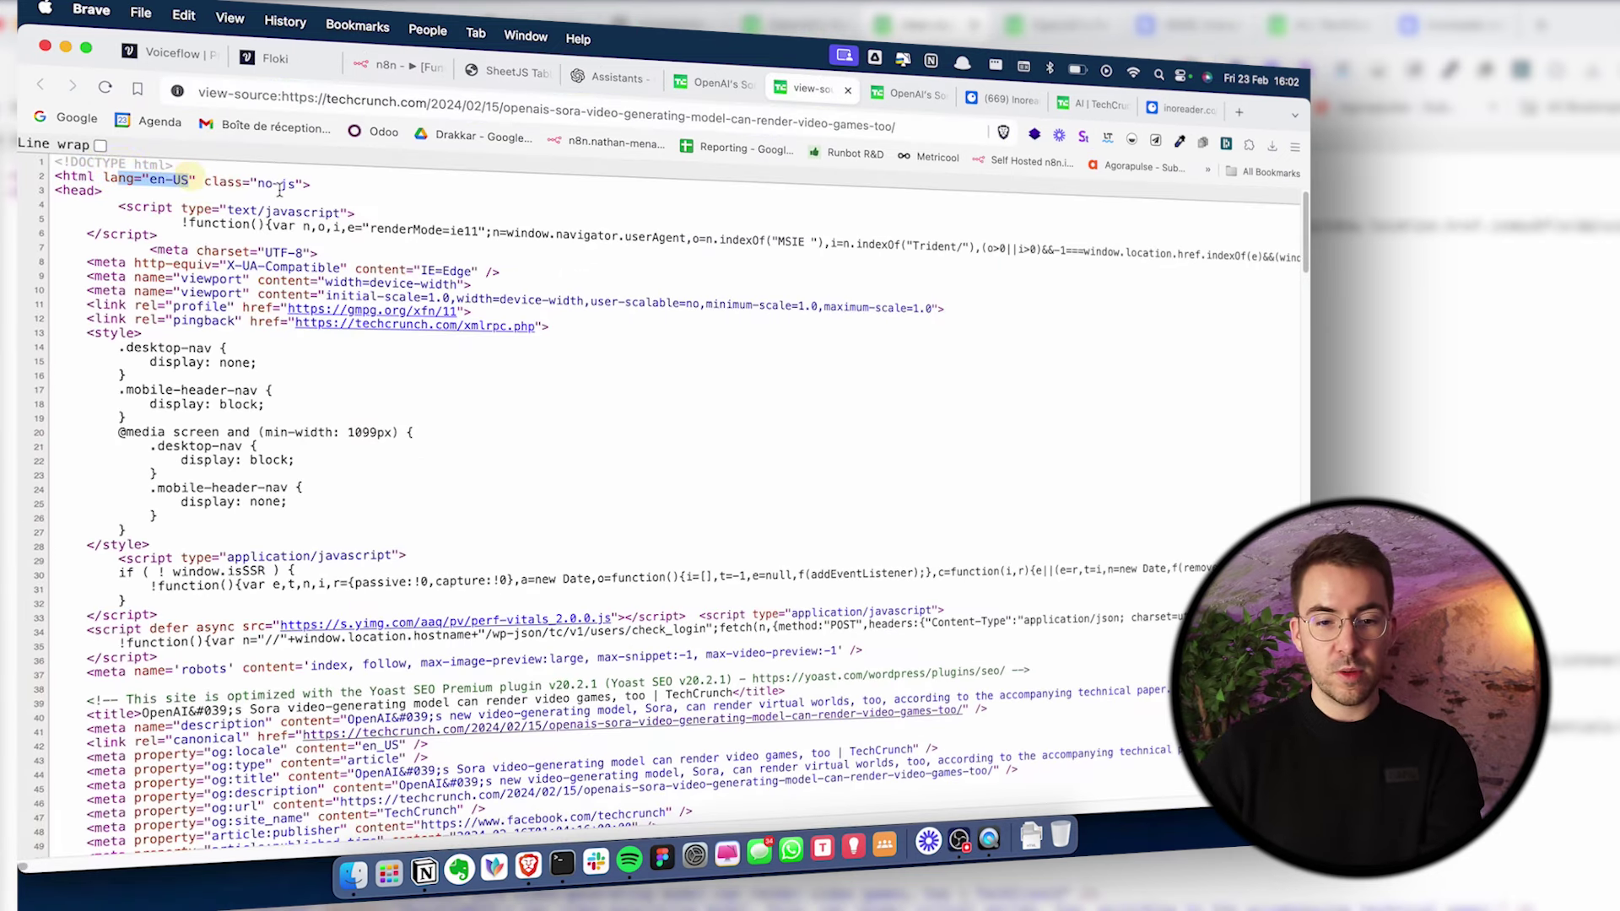
{"action": "left_click_drag", "start_coordinate": [312, 203], "coordinate": [662, 682]}
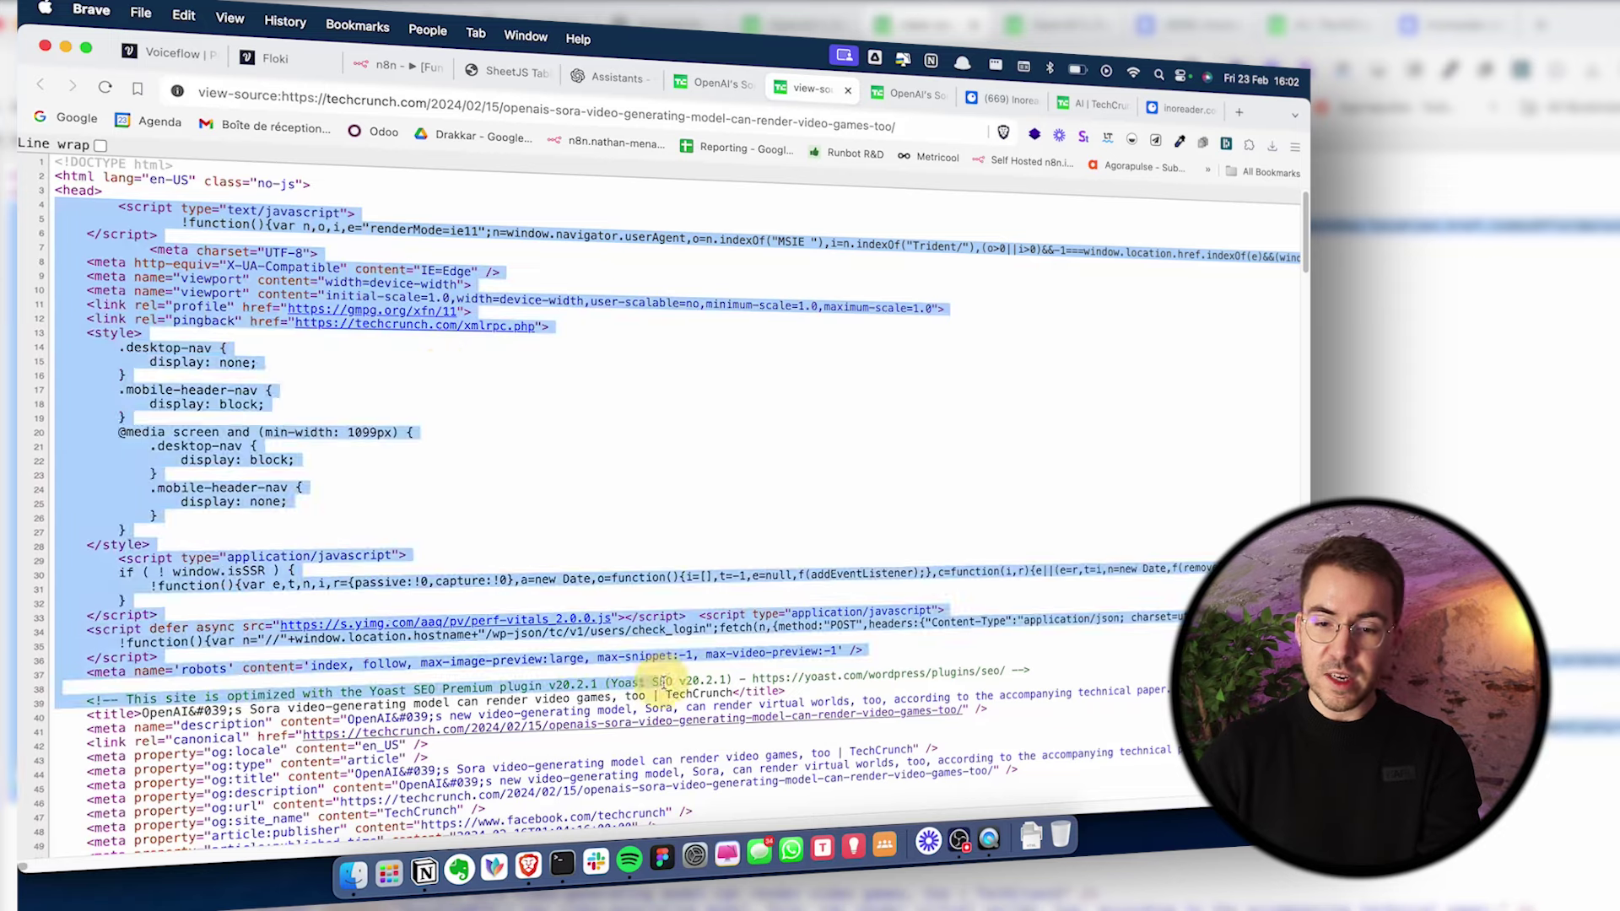
Return to the n8n scraper execution and review the HTML cleaner node's JavaScript code and its output data
{"action": "left_click", "coordinate": [388, 59]}
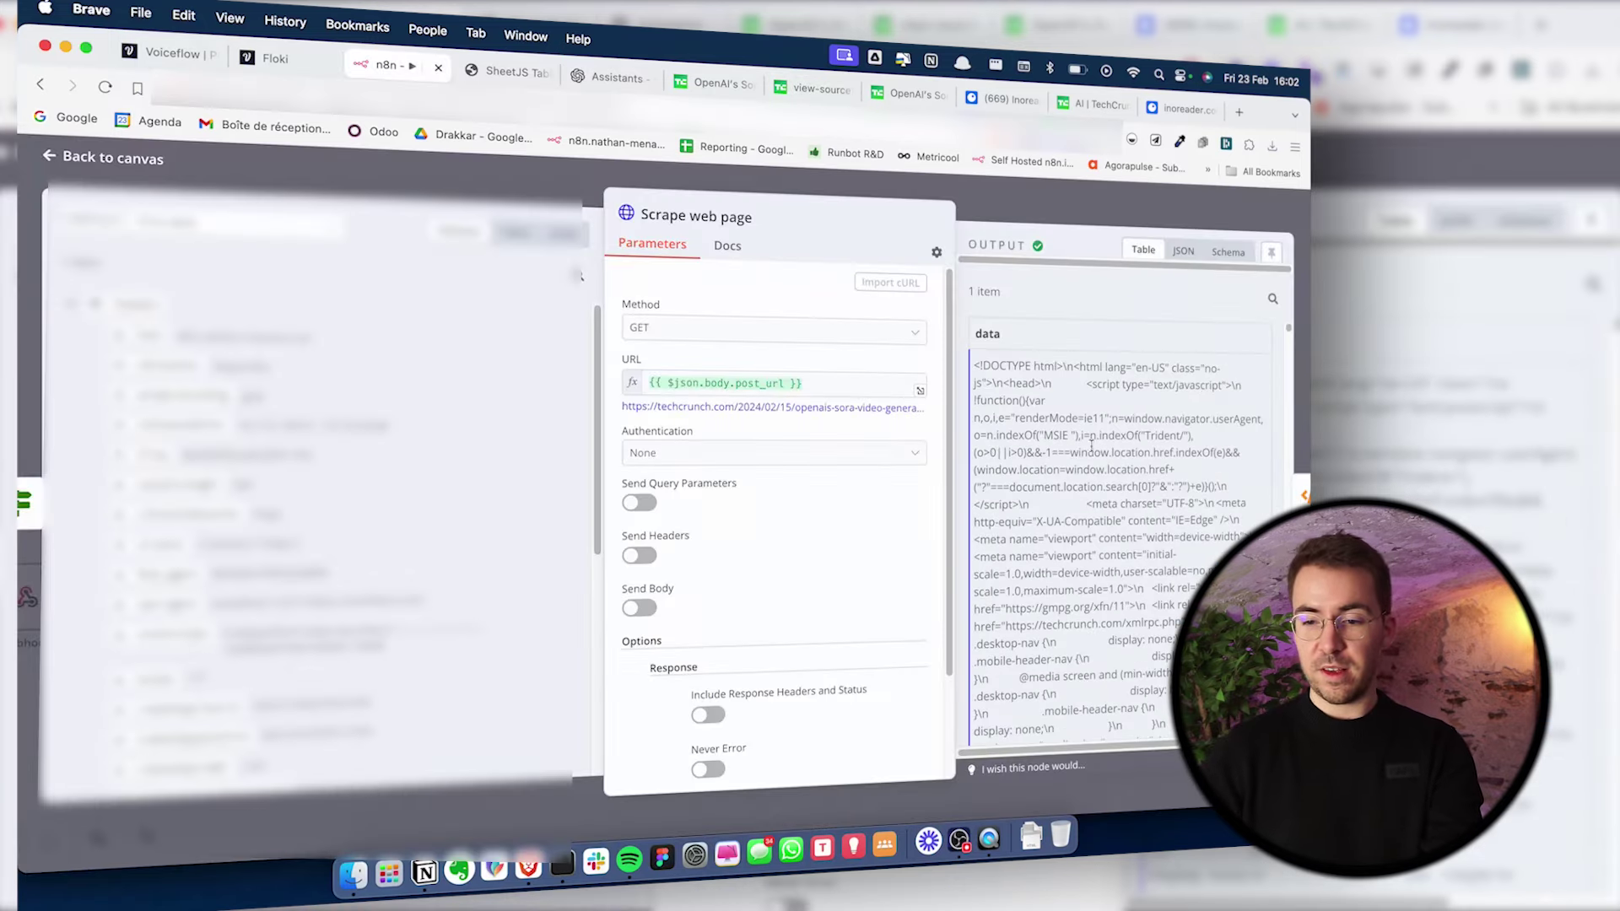
{"action": "key", "text": "Escape"}
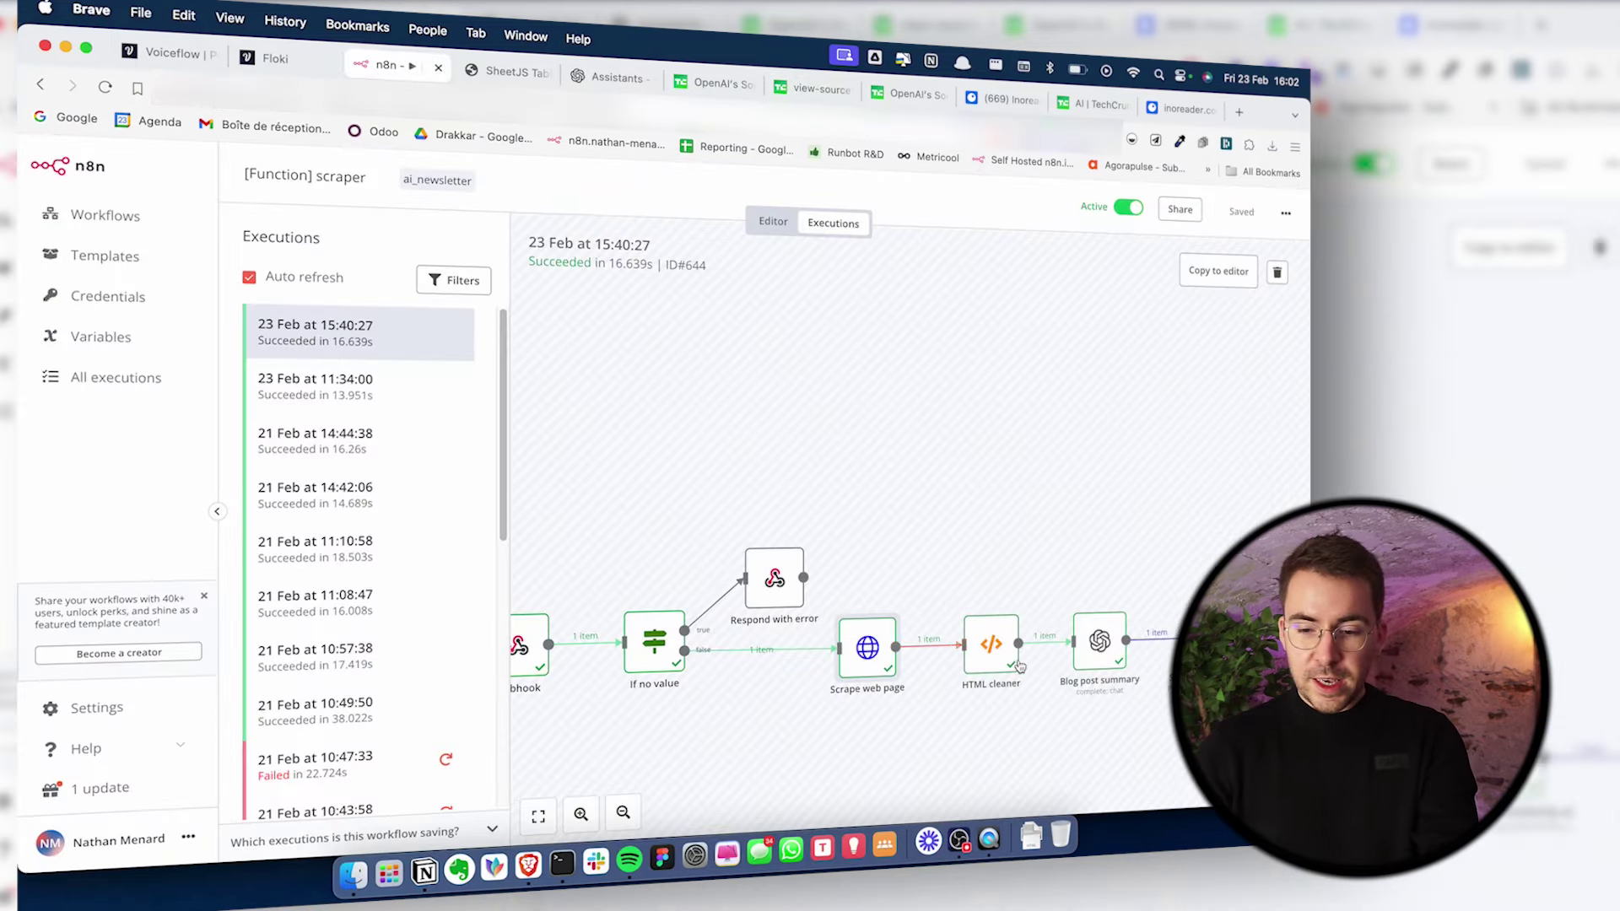
{"action": "double_click", "coordinate": [986, 652]}
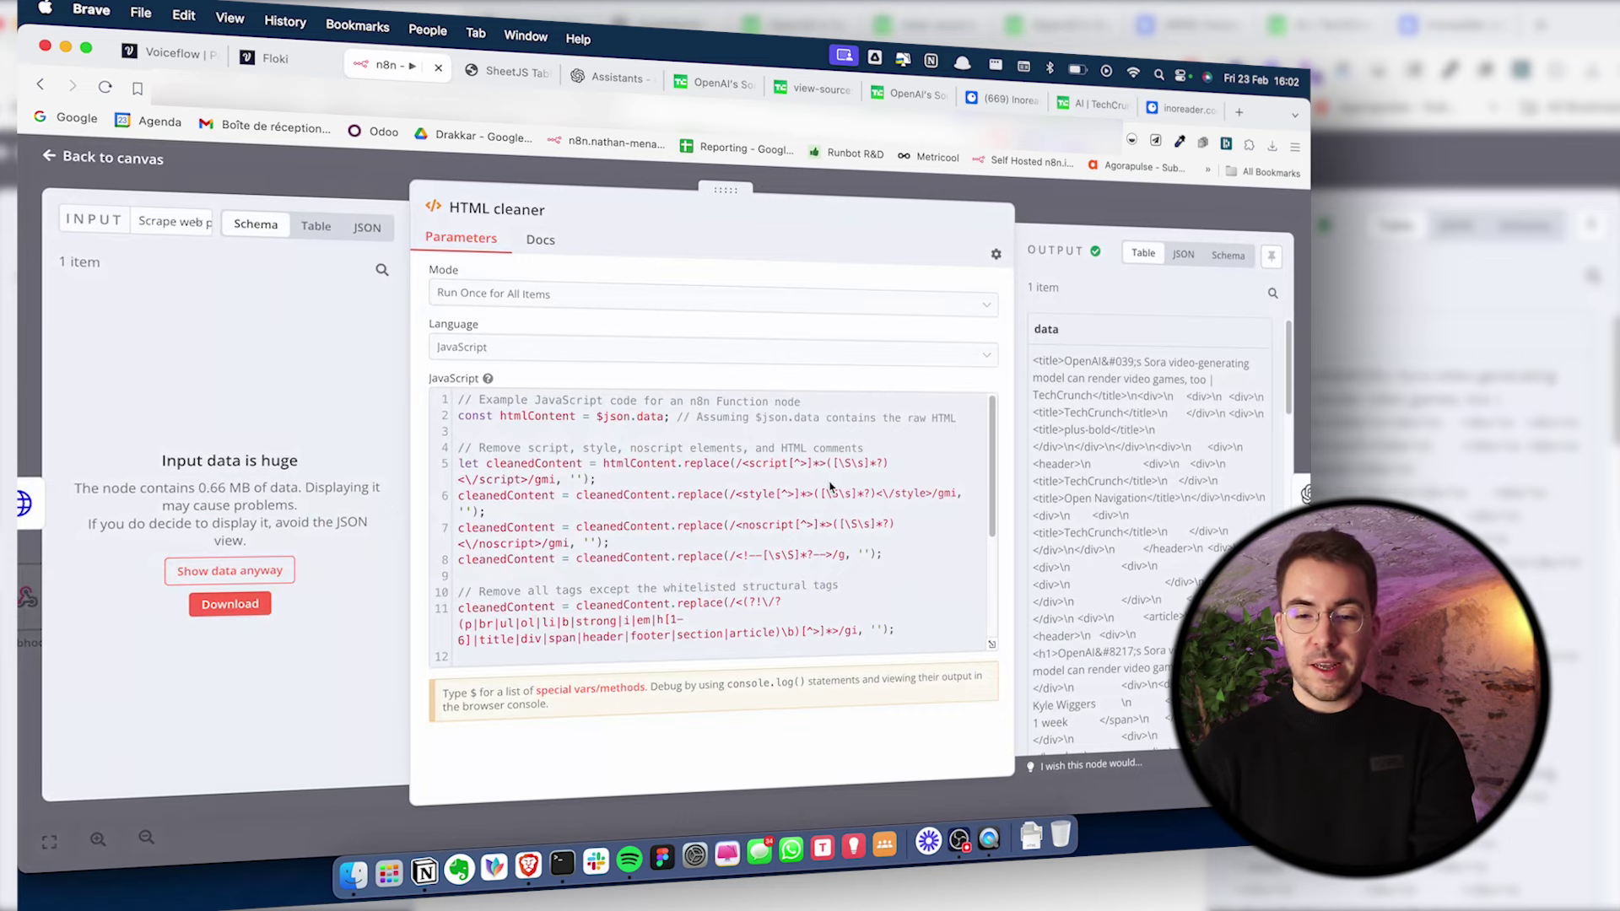
{"action": "scroll", "coordinate": [1119, 480], "scroll_direction": "down", "scroll_amount": 15}
{"action": "scroll", "coordinate": [1118, 480], "scroll_direction": "up", "scroll_amount": 15}
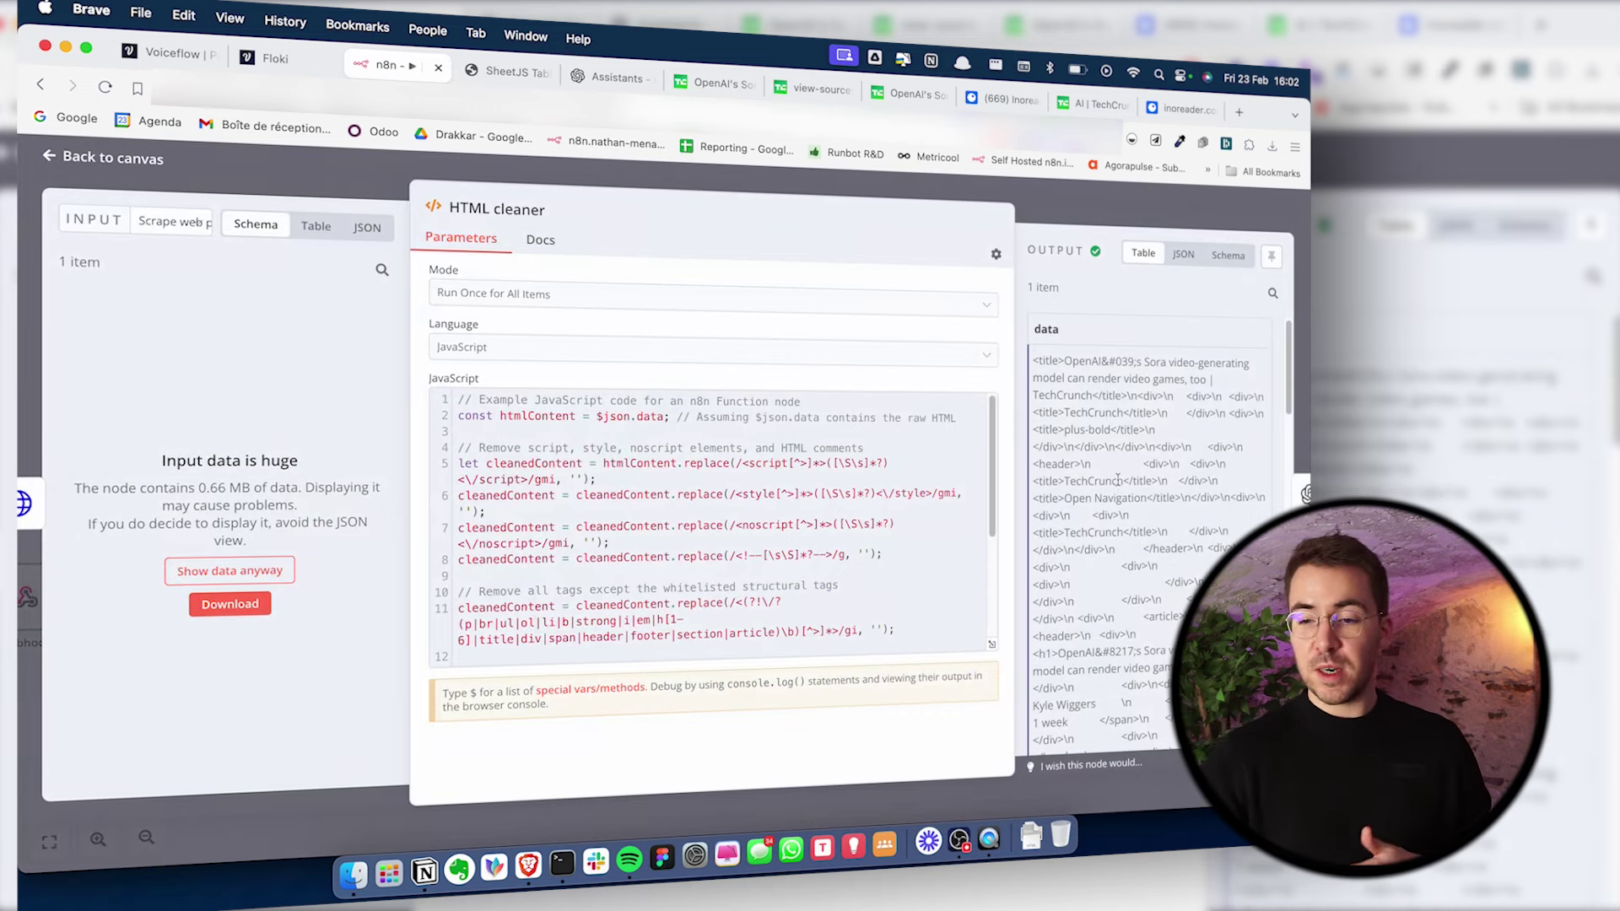
{"action": "scroll", "coordinate": [1110, 417], "scroll_direction": "down", "scroll_amount": 5}
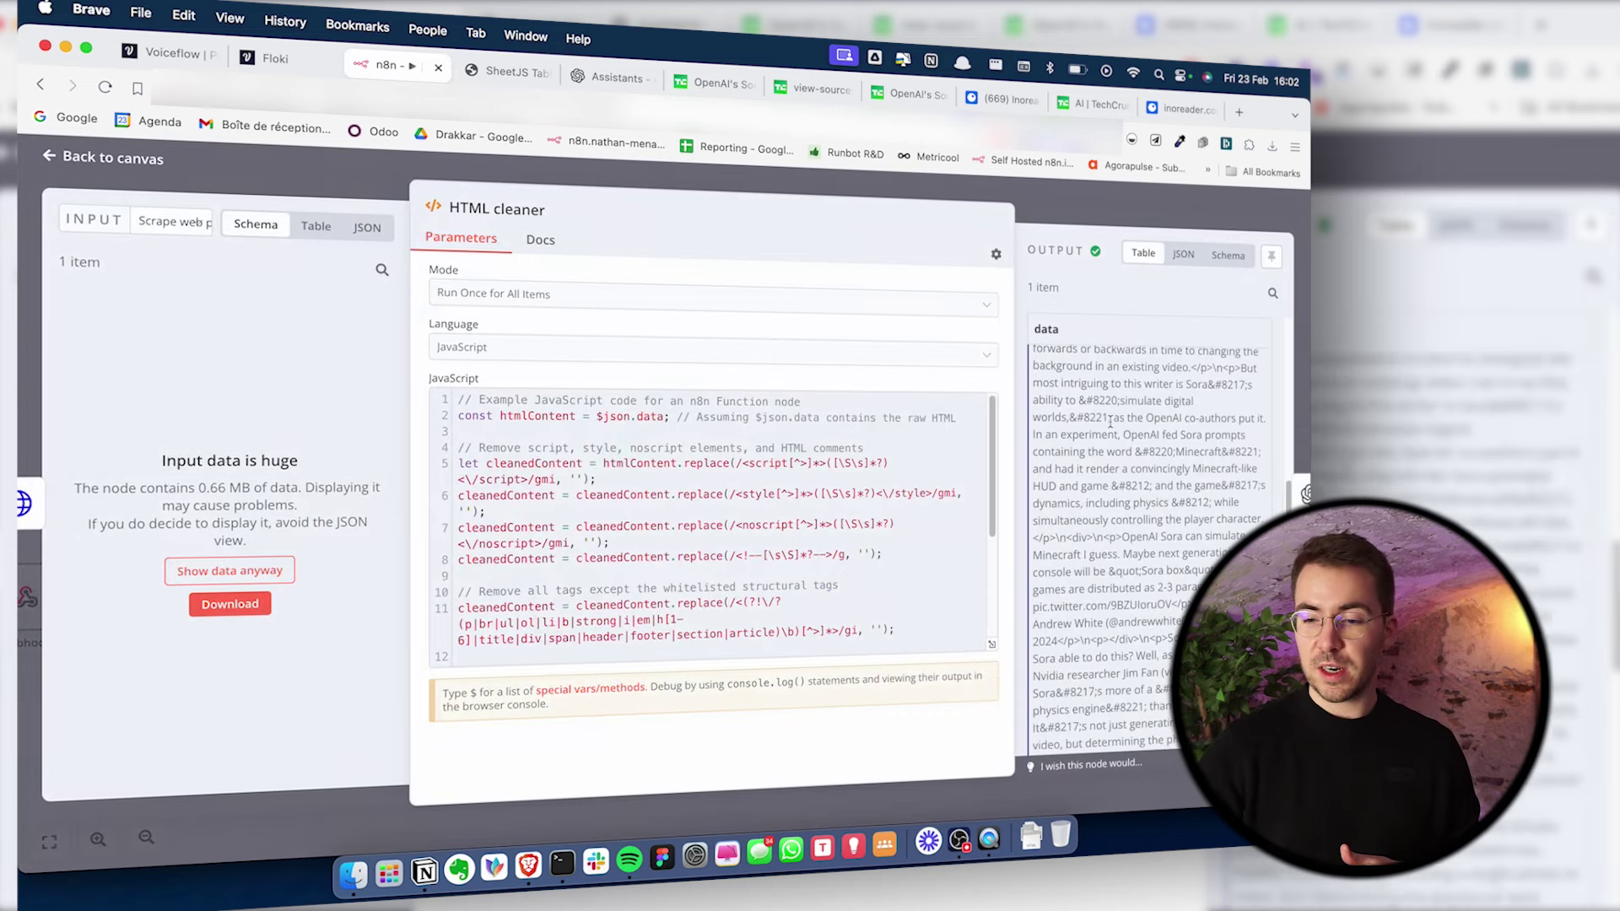
{"action": "key", "text": "Escape"}
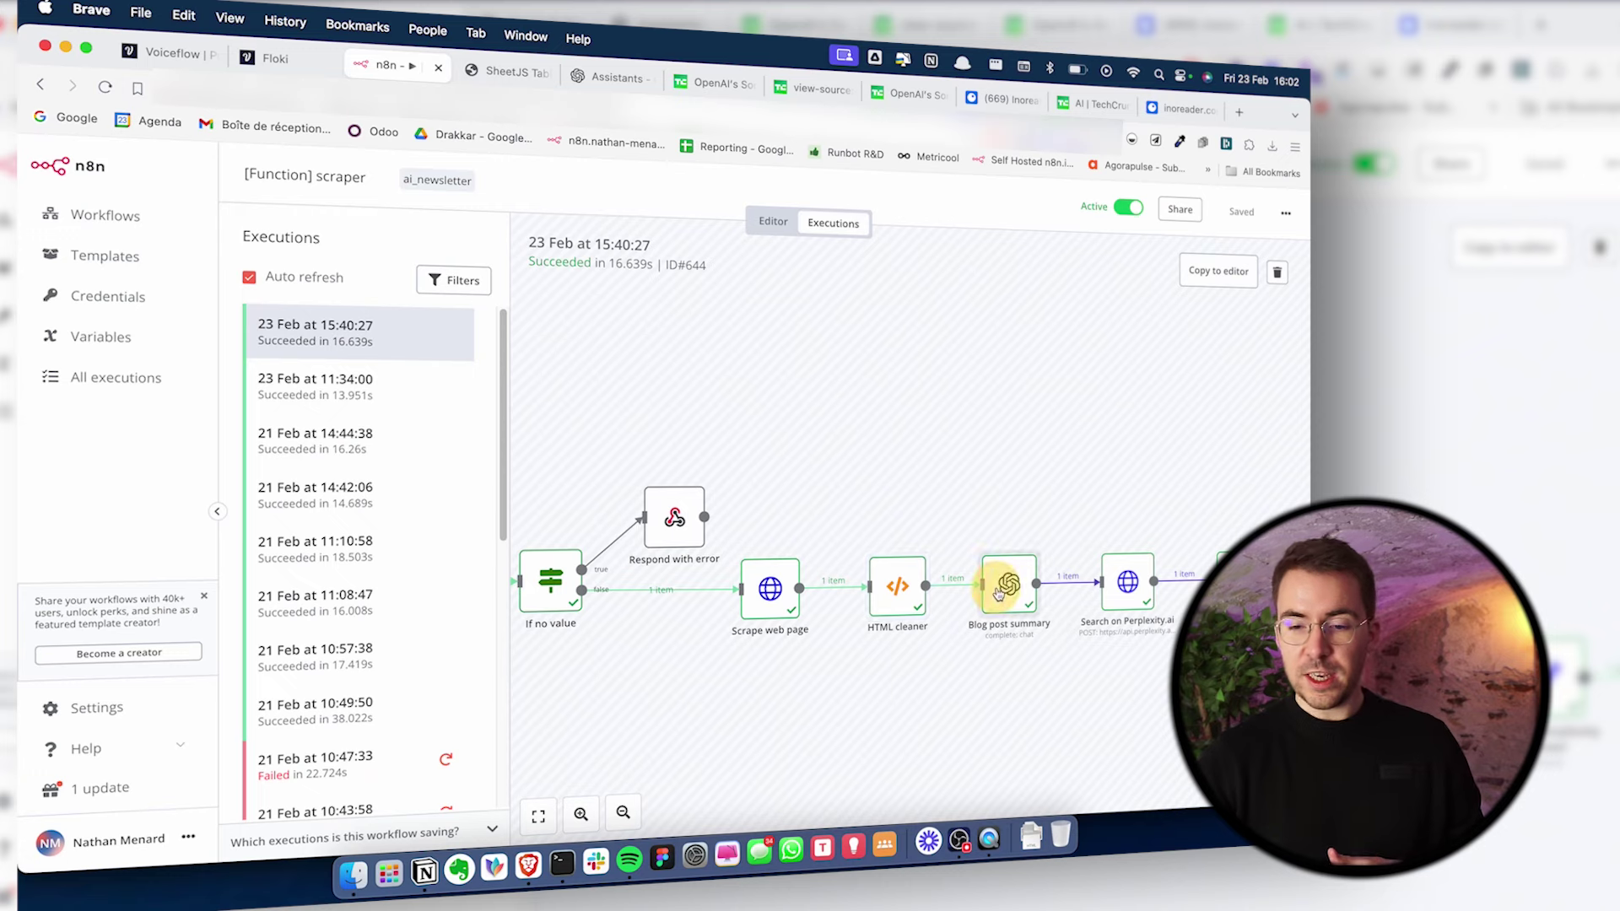
Review the Blog post summary node's prompt and the JSON request body of the Search on Perplexity.ai node
{"action": "double_click", "coordinate": [1003, 588]}
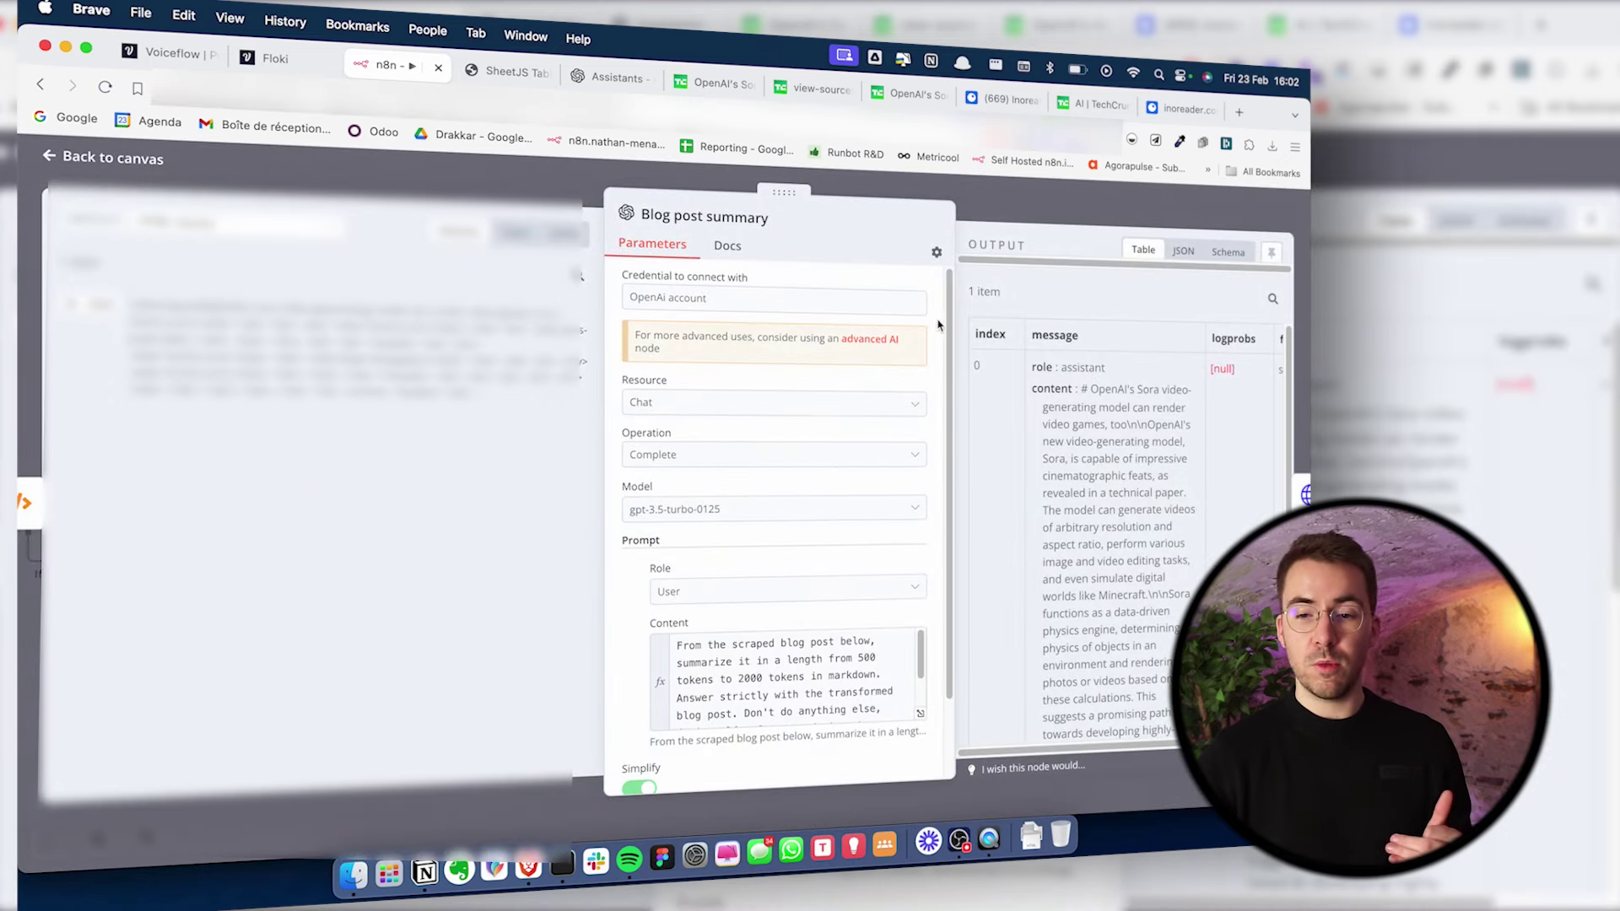
{"action": "scroll", "coordinate": [872, 524], "scroll_direction": "down", "scroll_amount": 2}
{"action": "scroll", "coordinate": [849, 606], "scroll_direction": "down", "scroll_amount": 2}
{"action": "scroll", "coordinate": [1040, 515], "scroll_direction": "down", "scroll_amount": 2}
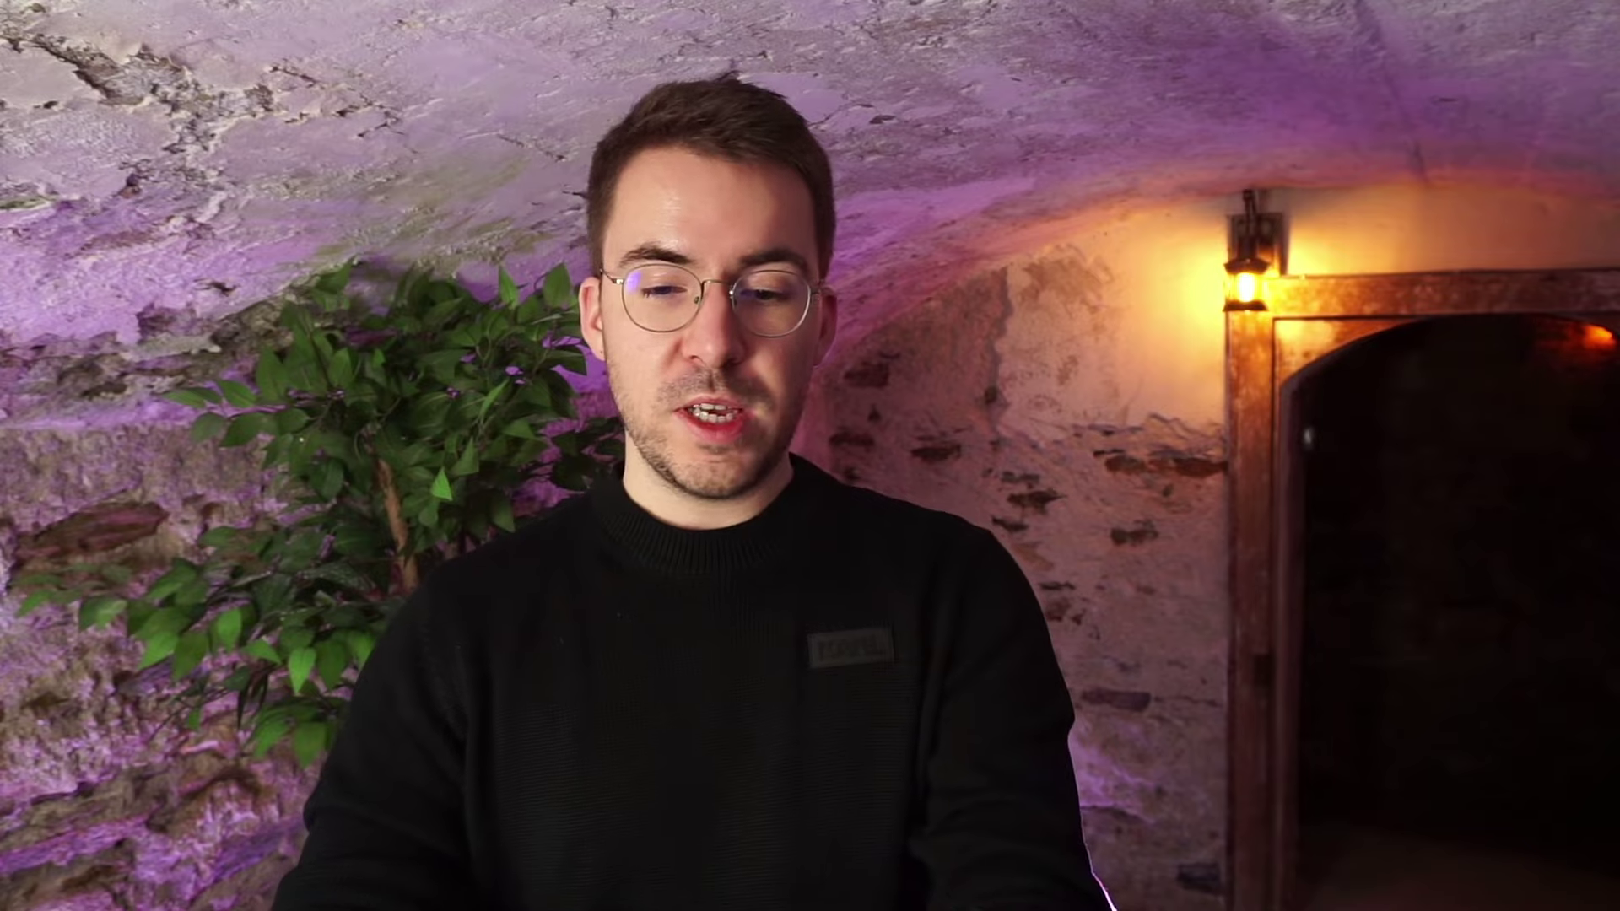
{"action": "scroll", "coordinate": [730, 527], "scroll_direction": "down", "scroll_amount": 8}
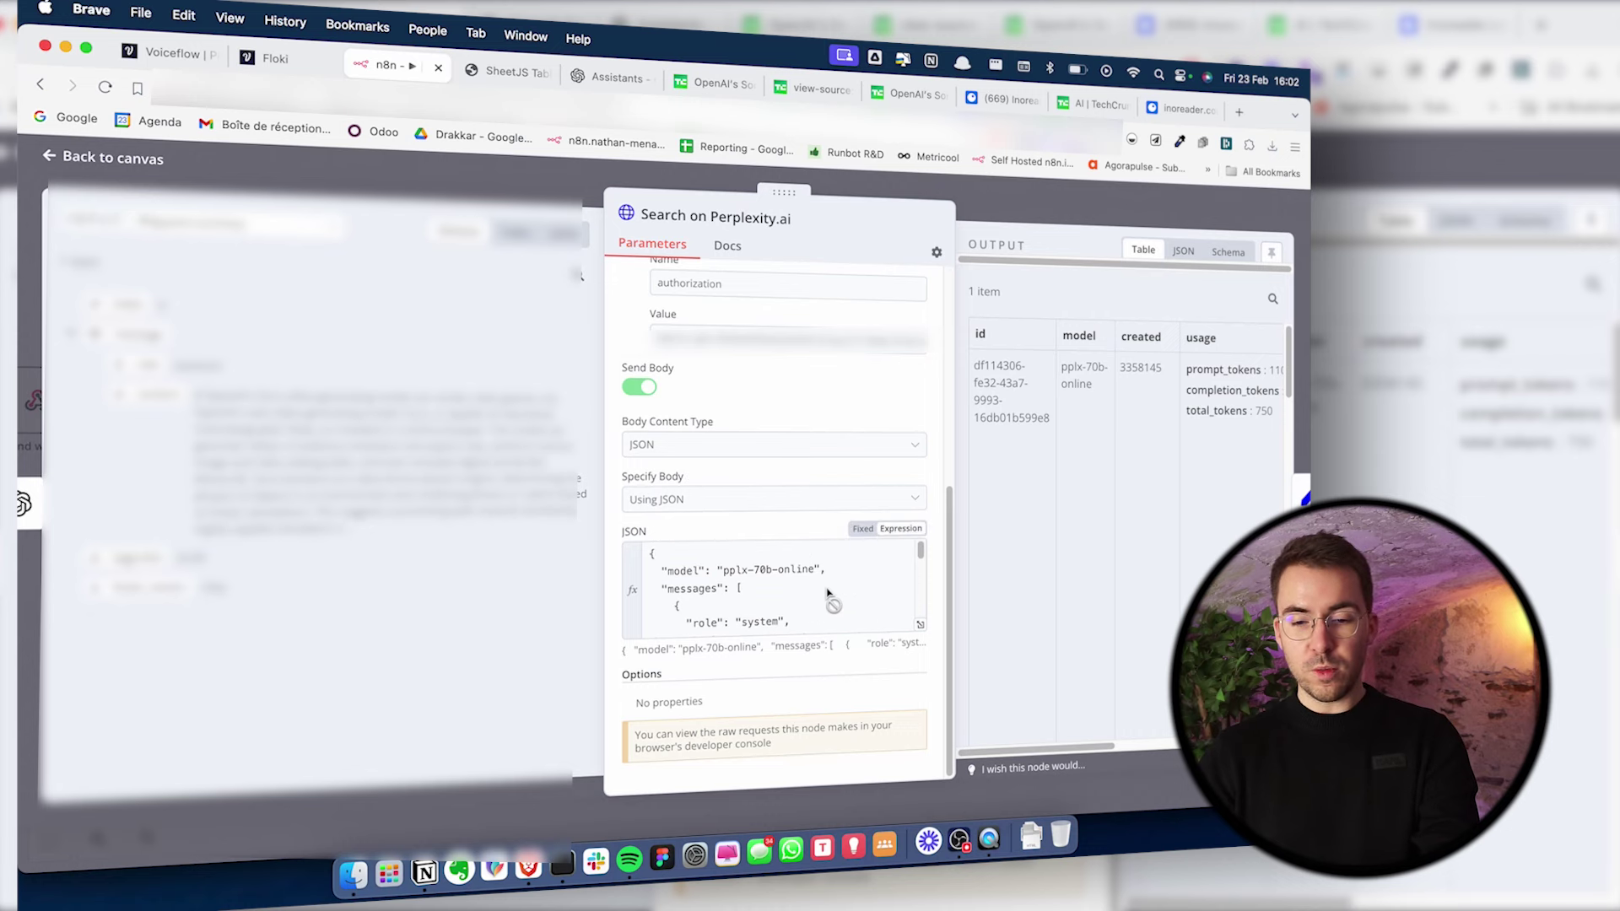
{"action": "left_click", "coordinate": [828, 594]}
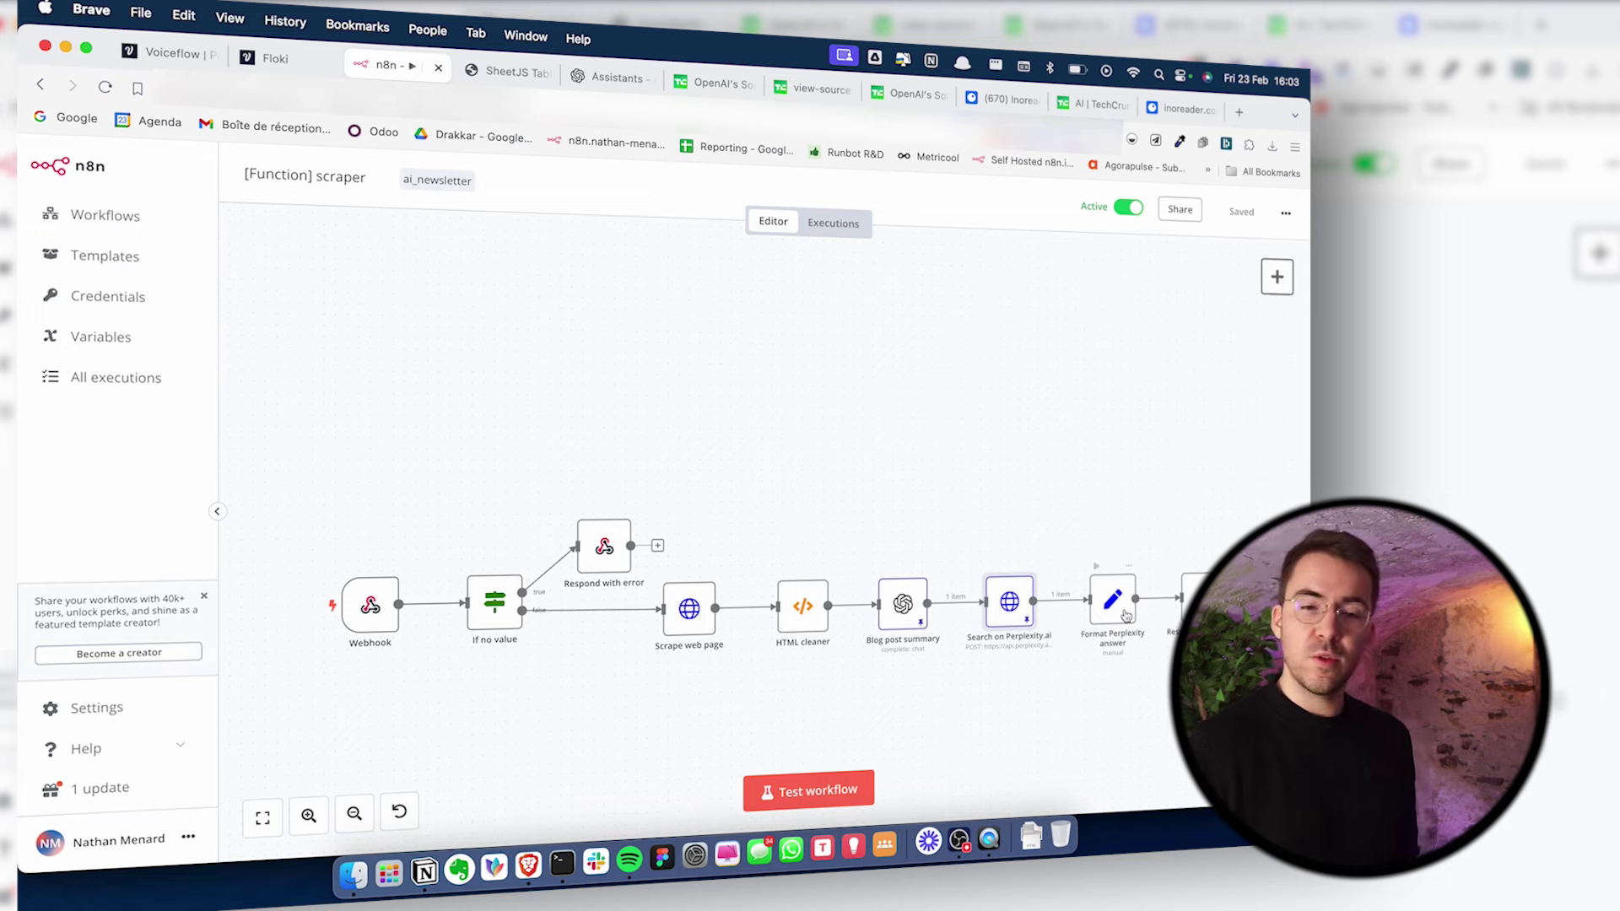
Switch to the Floki flow, follow the Redact article branch and read the body prompt of the Ask Assistant to write article block
{"action": "left_click", "coordinate": [274, 59]}
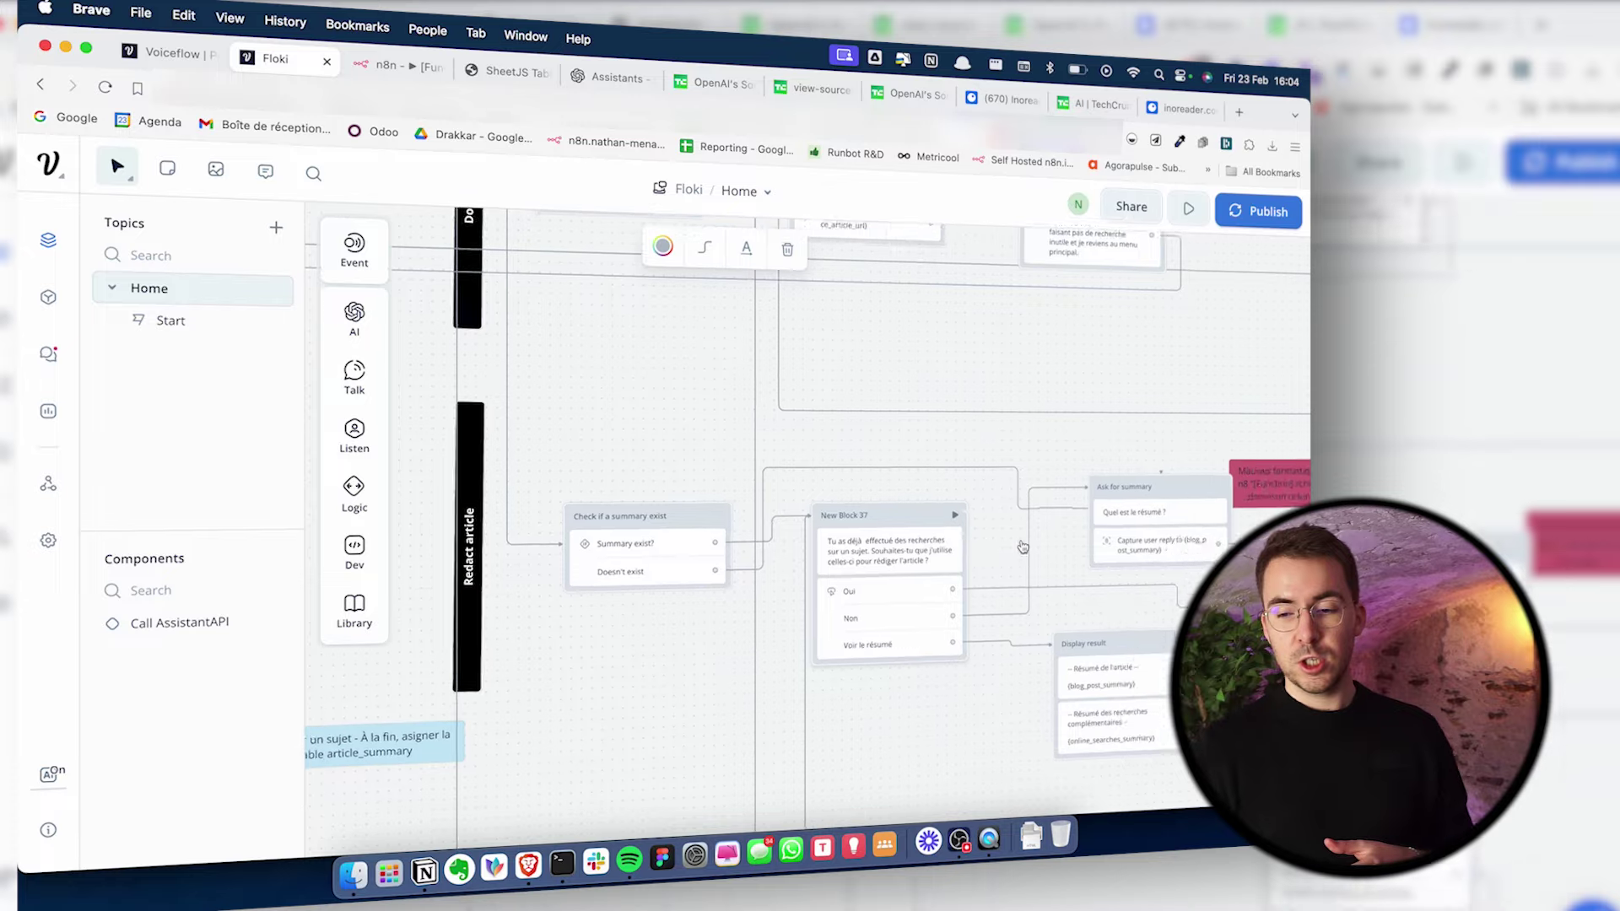
{"action": "scroll", "coordinate": [937, 557], "scroll_direction": "right", "scroll_amount": 5}
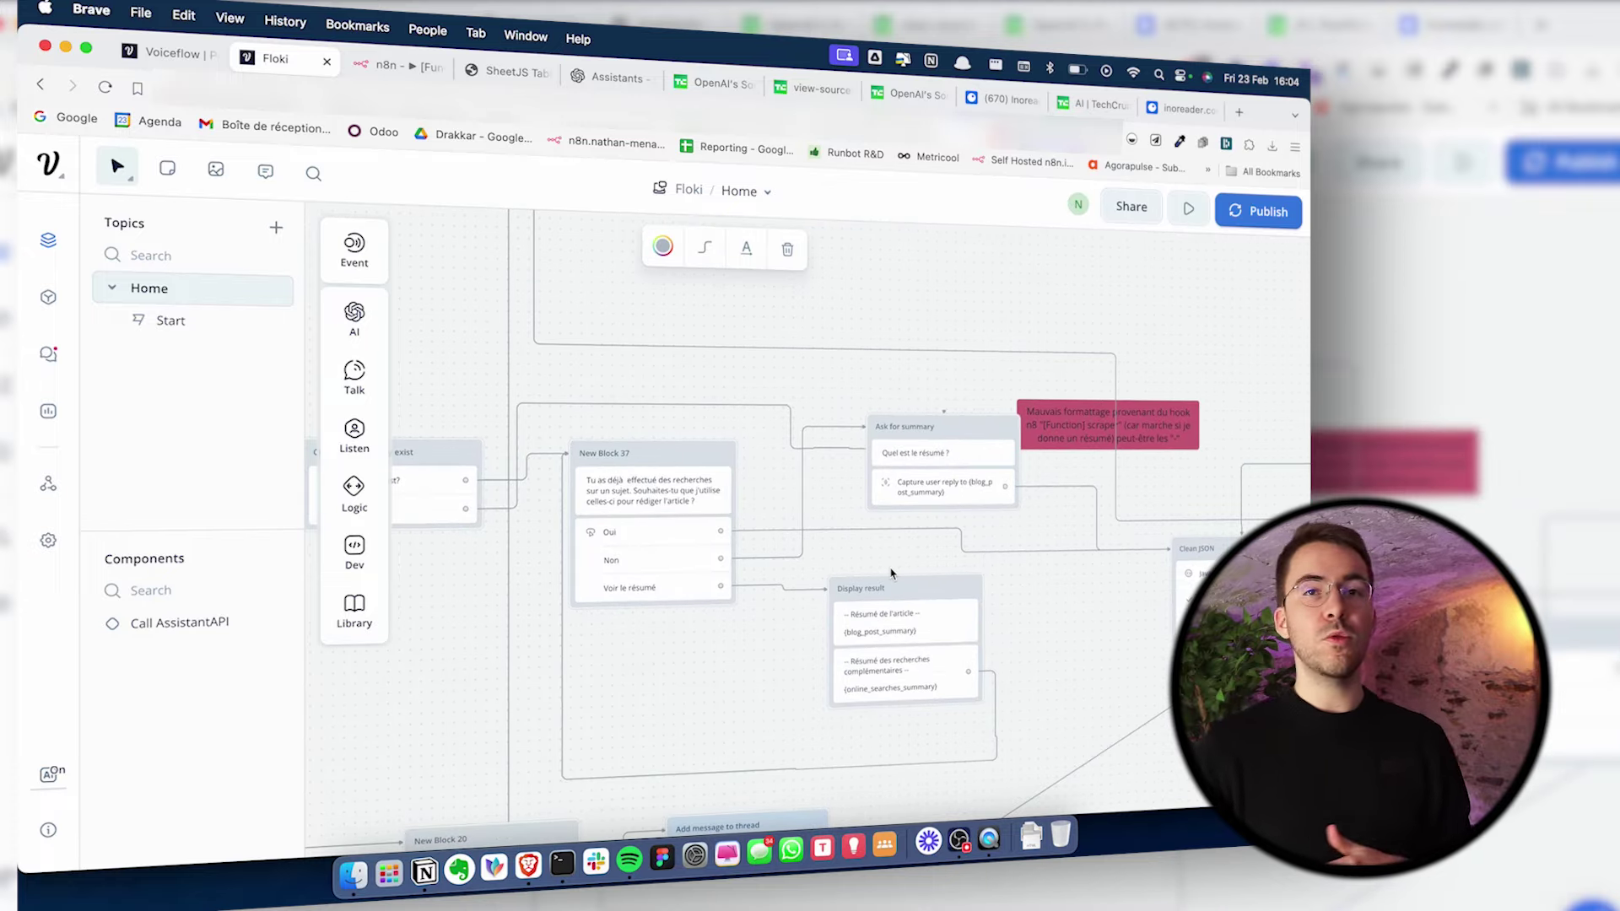
{"action": "scroll", "coordinate": [891, 574], "scroll_direction": "right", "scroll_amount": 5}
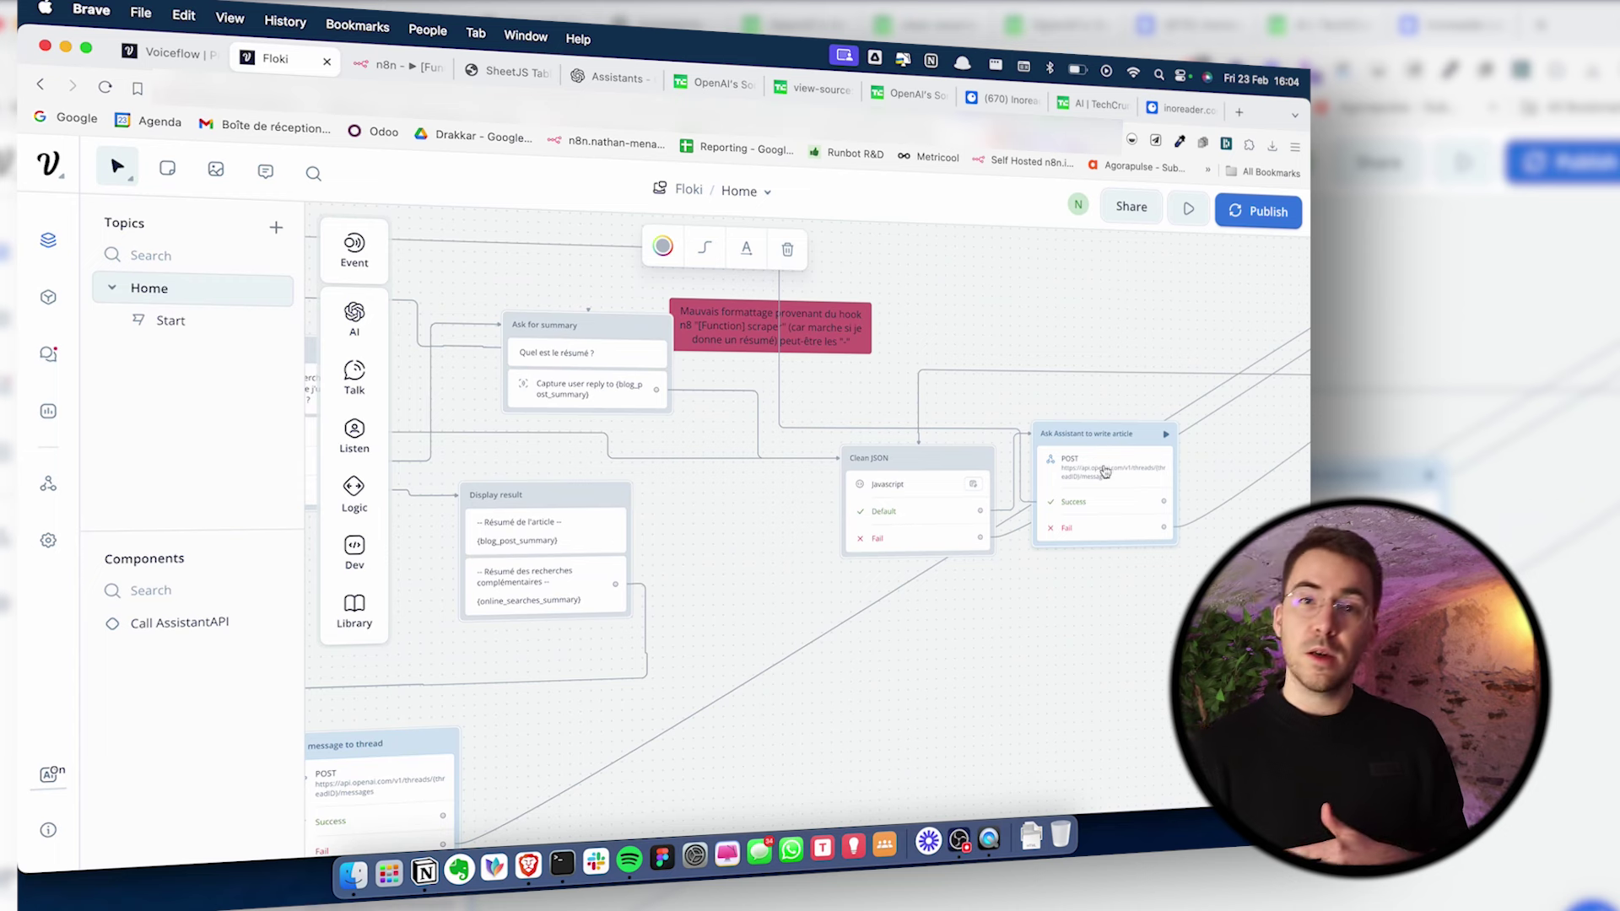
{"action": "double_click", "coordinate": [1082, 473]}
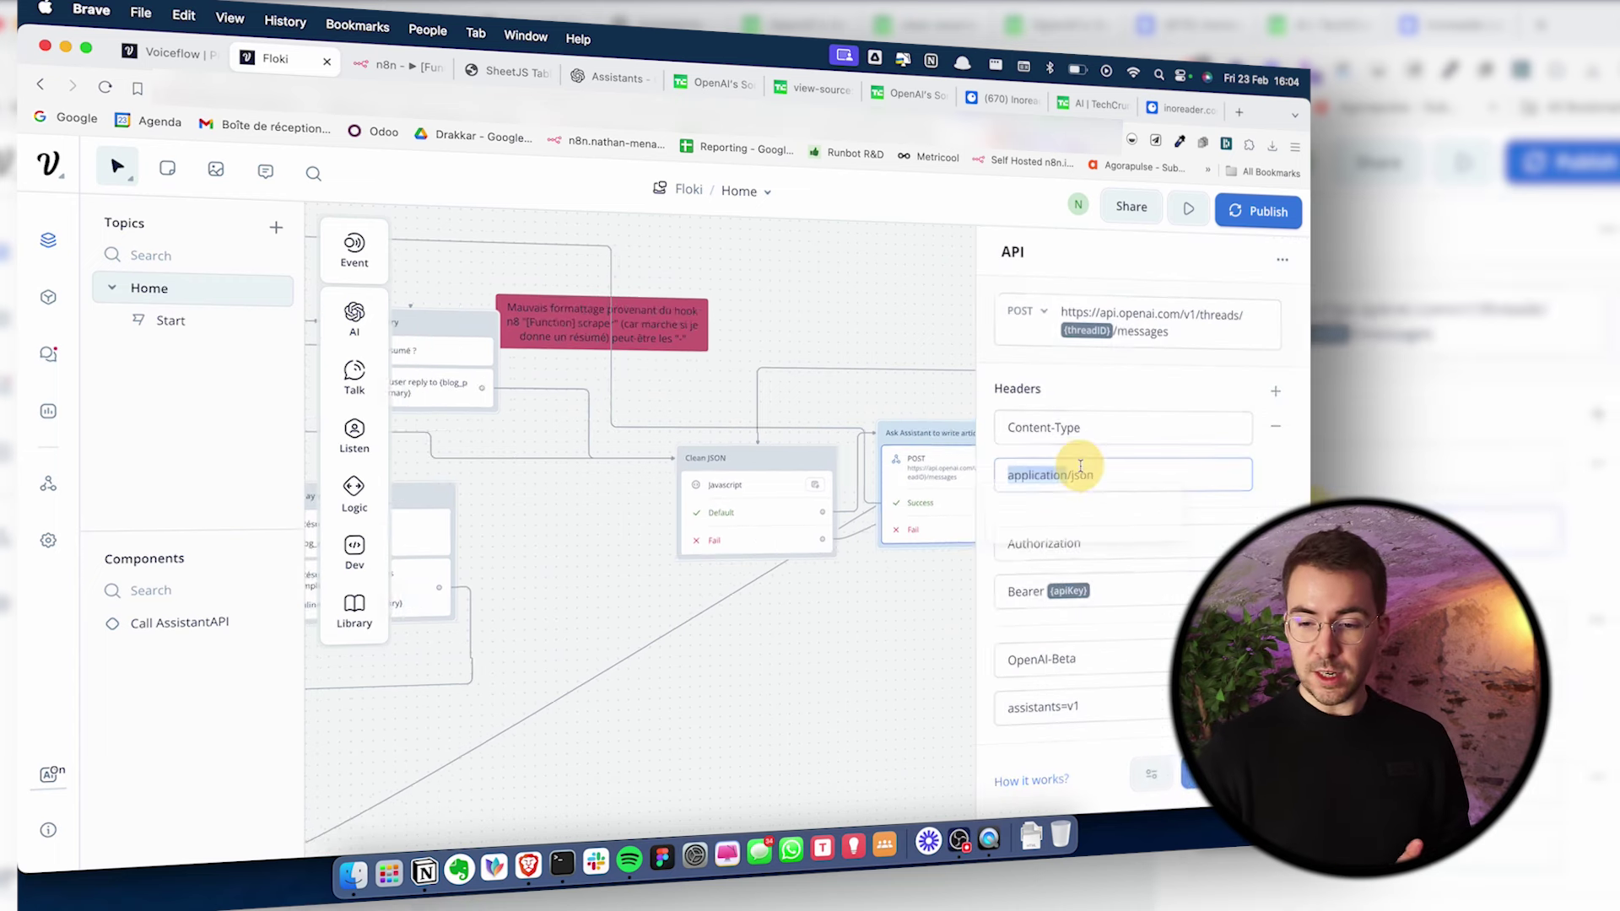
{"action": "scroll", "coordinate": [1096, 582], "scroll_direction": "down", "scroll_amount": 5}
{"action": "left_click", "coordinate": [1158, 584]}
{"action": "scroll", "coordinate": [1118, 525], "scroll_direction": "right", "scroll_amount": 1}
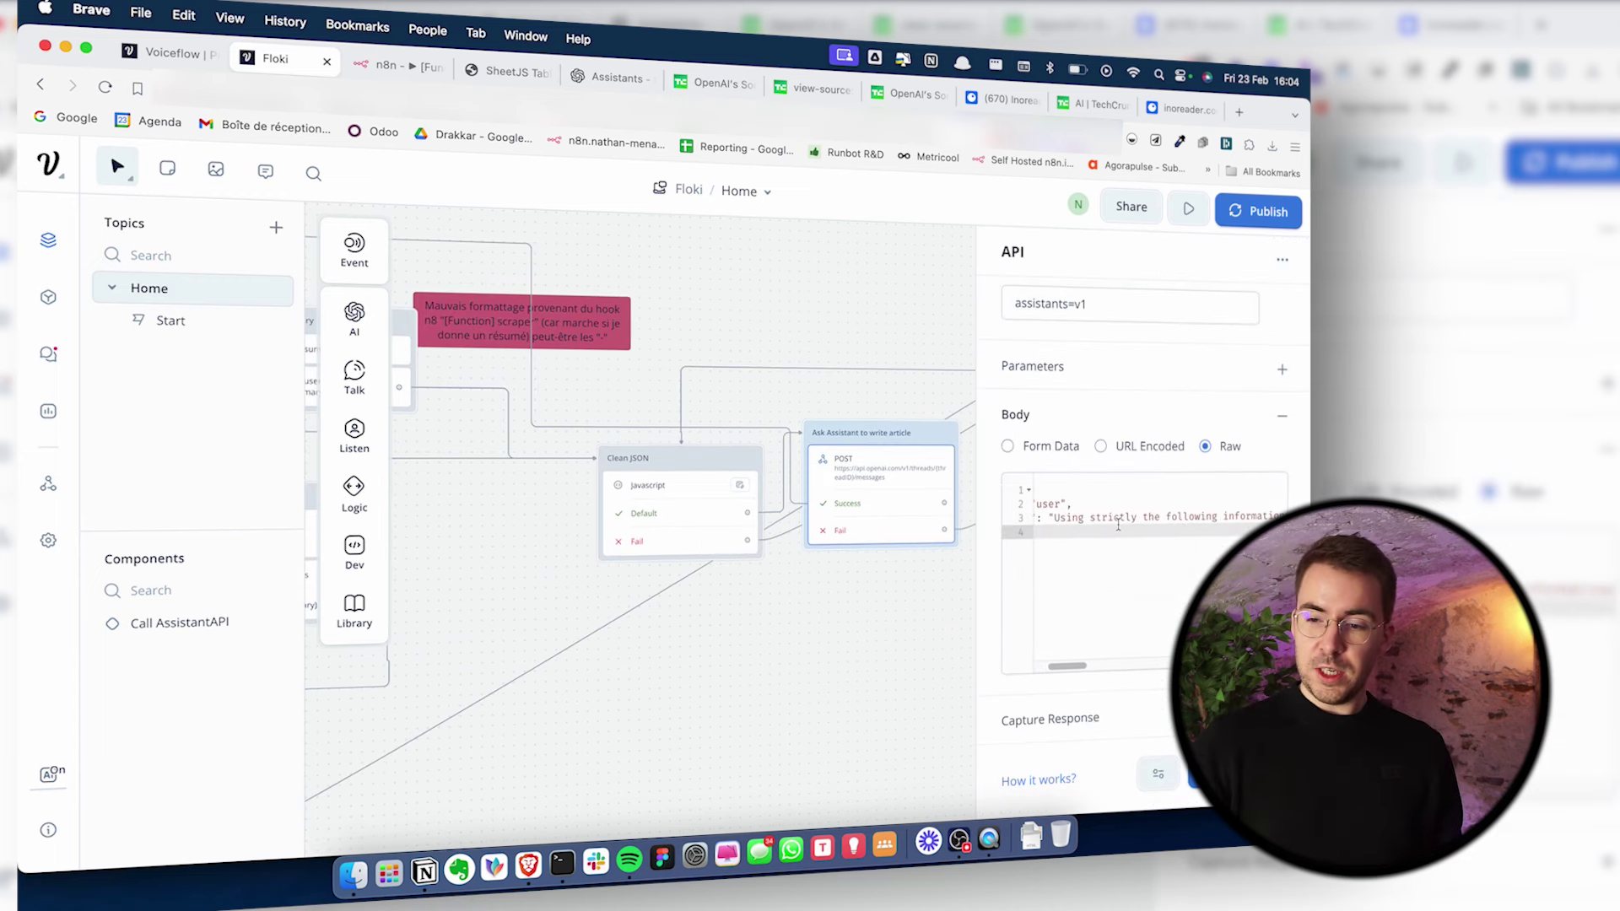